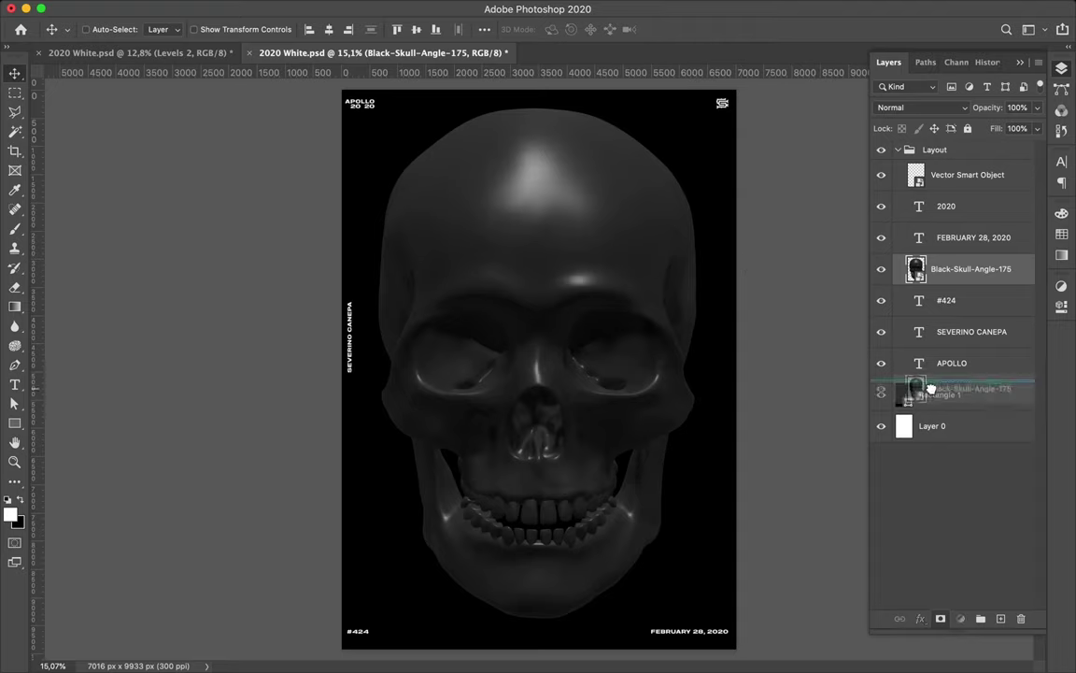
Duplicate the skull and add a Levels adjustment with black input 9 and white input 153.
key("ctrl+j")
left_click(960, 619)
left_click(981, 422)
left_click_drag(865, 439, 872, 440)
left_click_drag(1017, 441, 961, 439)
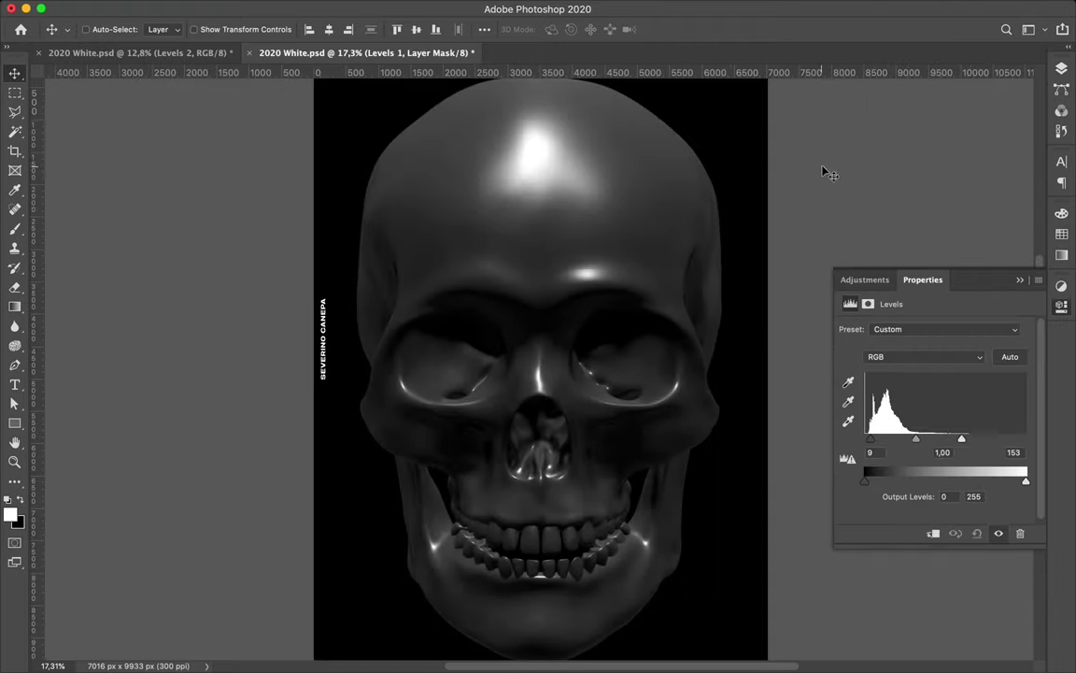
Merge the Levels 1 adjustment down into the skull copy.
left_click(1061, 68)
left_click(957, 399, "shift")
key("ctrl+e")
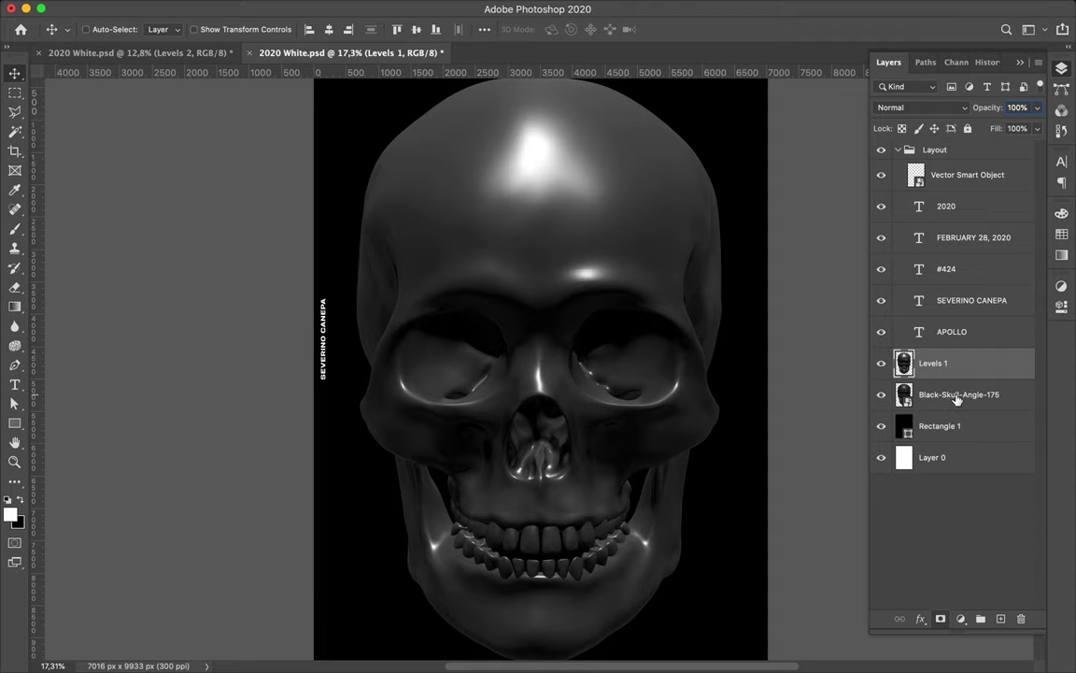
key("ctrl+j")
key("ctrl+z")
Fill the skull outline on a new layer with a purple-to-cyan Iridescent gradient.
left_click(904, 363, "ctrl")
left_click(1000, 619)
key("ctrl+0")
key("g")
left_click(110, 29)
scroll(696, 228, "down", 3)
left_click(584, 228)
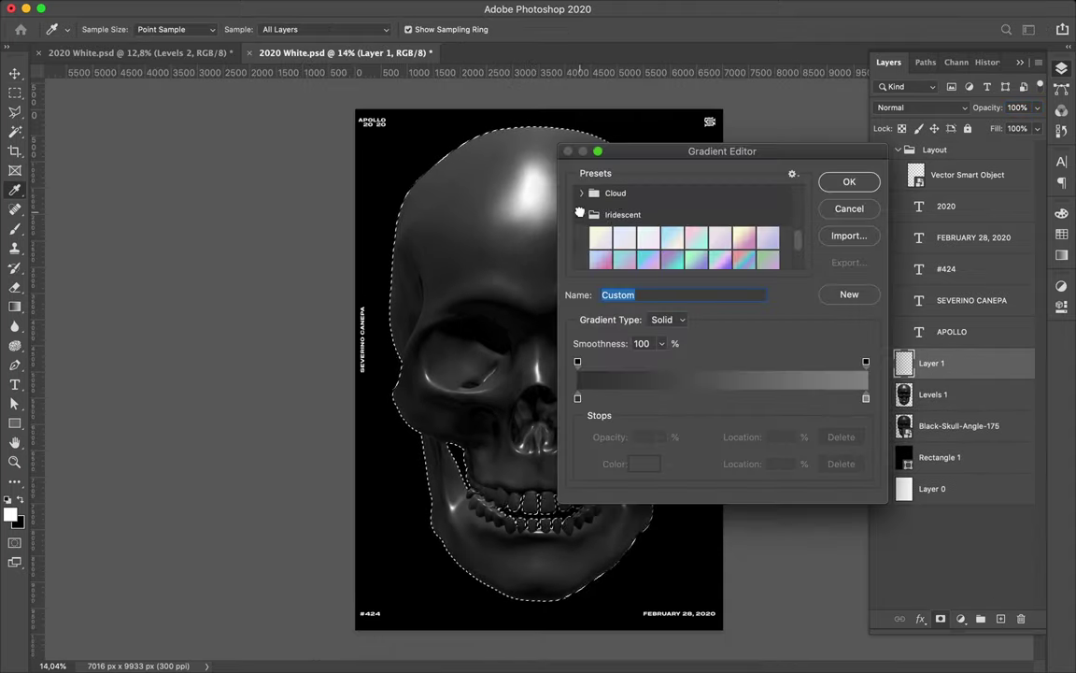
left_click(629, 240)
left_click(845, 181)
left_click_drag(535, 126, 539, 577)
Deselect, browse blend modes without applying one, and delete the gradient test layer.
key("m")
key("ctrl+d")
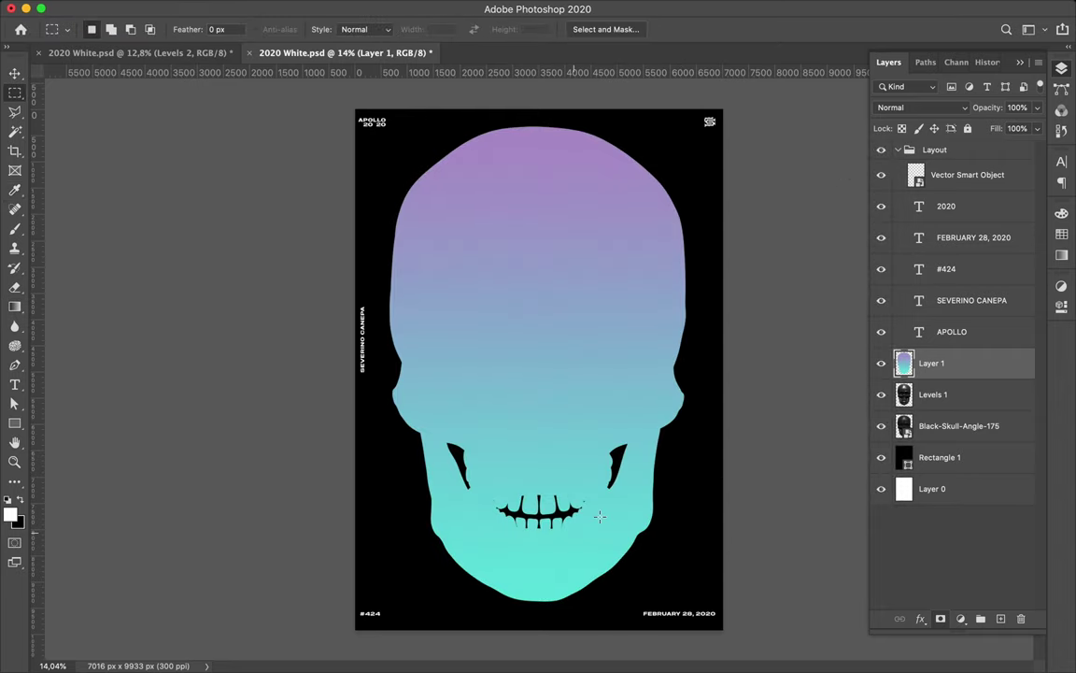
left_click(943, 107)
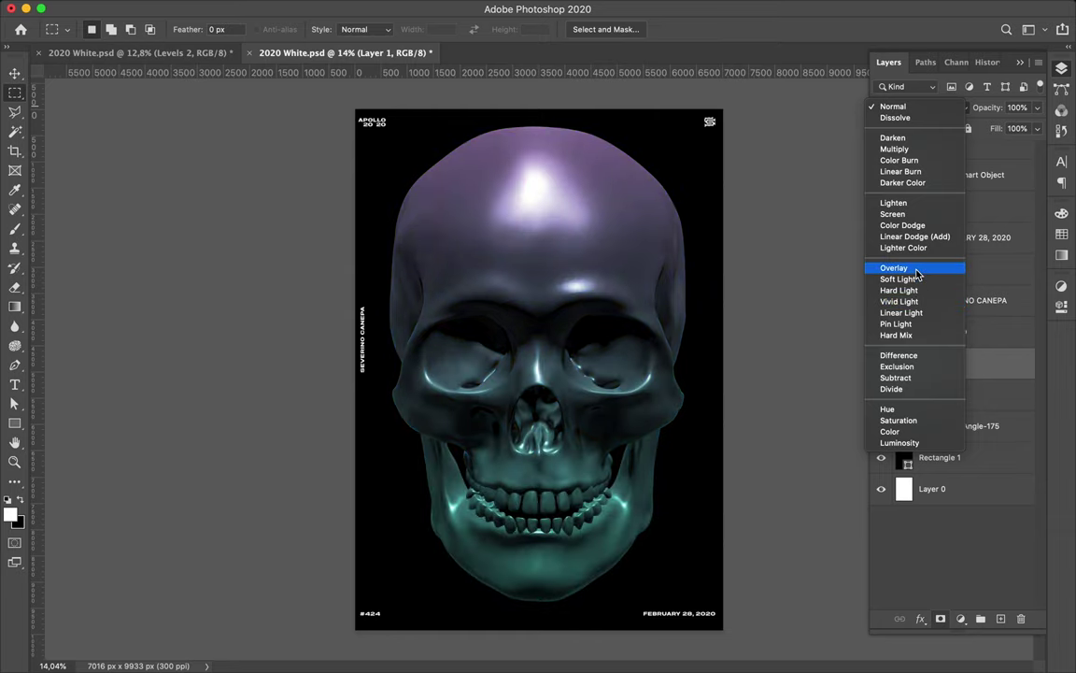
key("Escape")
key("Delete")
Scale both skull layers down smaller on the black poster.
key("v")
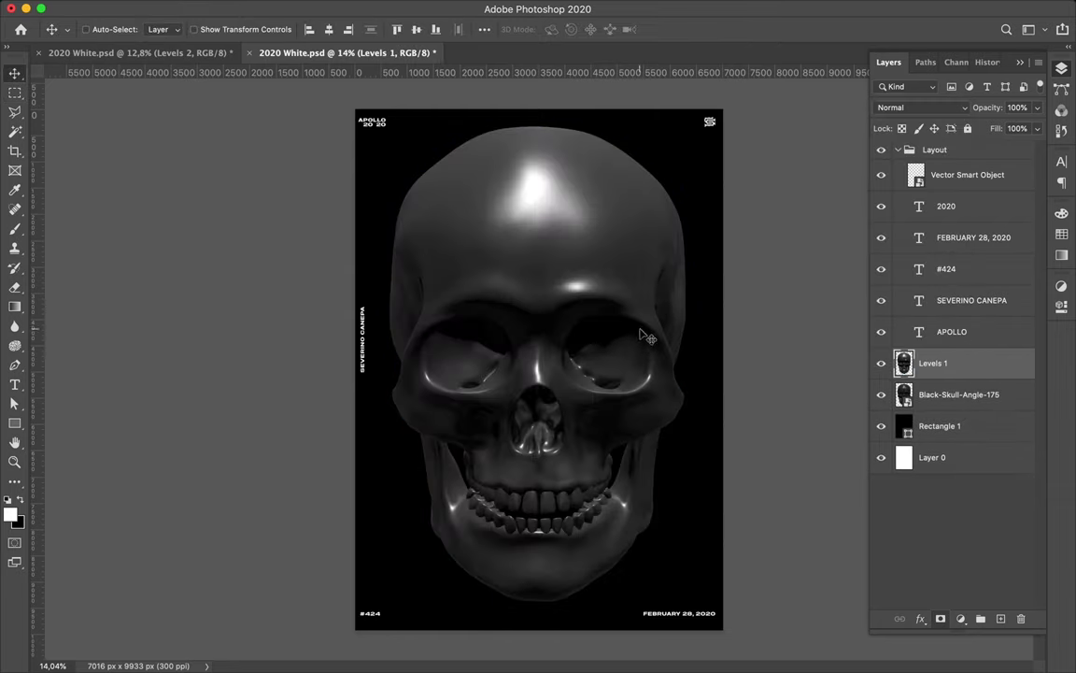
left_click(643, 335, "ctrl+shift")
key("ctrl+t")
mouse_move(384, 359)
left_mouse_down()
mouse_move(574, 318)
mouse_move(556, 263)
left_mouse_up()
key("Return")
Draw a curved band shape with the Pen tool above the skull's top-left.
scroll(505, 260, "up", 2)
scroll(506, 260, "up", 1)
key("p")
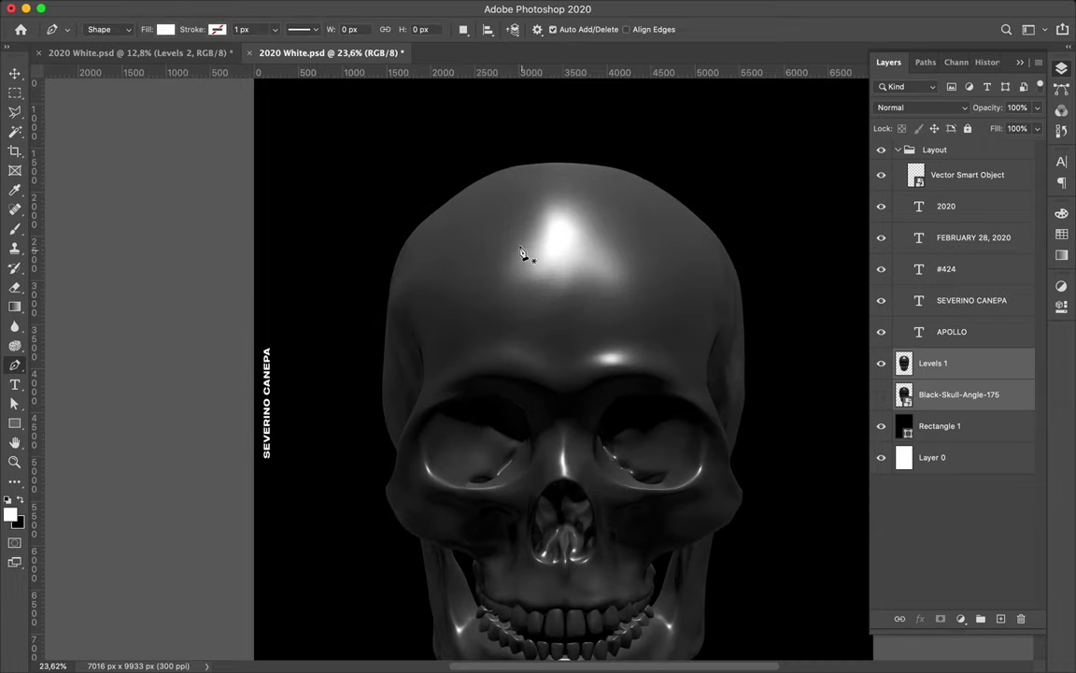
left_click(501, 159)
left_click_drag(503, 282, 496, 278)
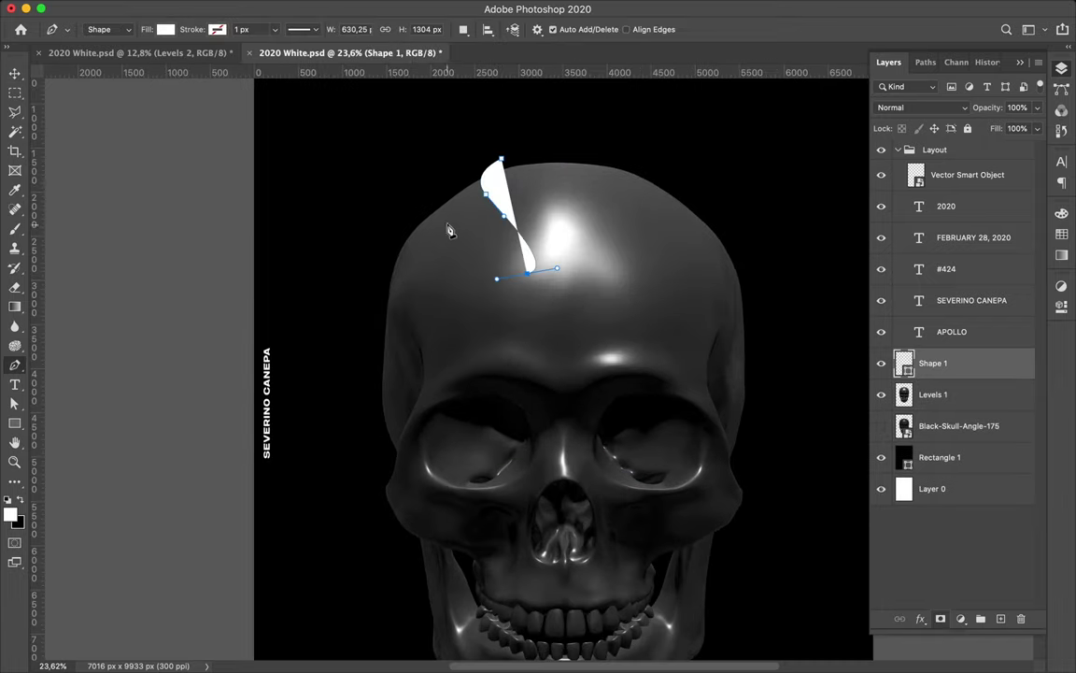
left_click_drag(473, 169, 447, 200)
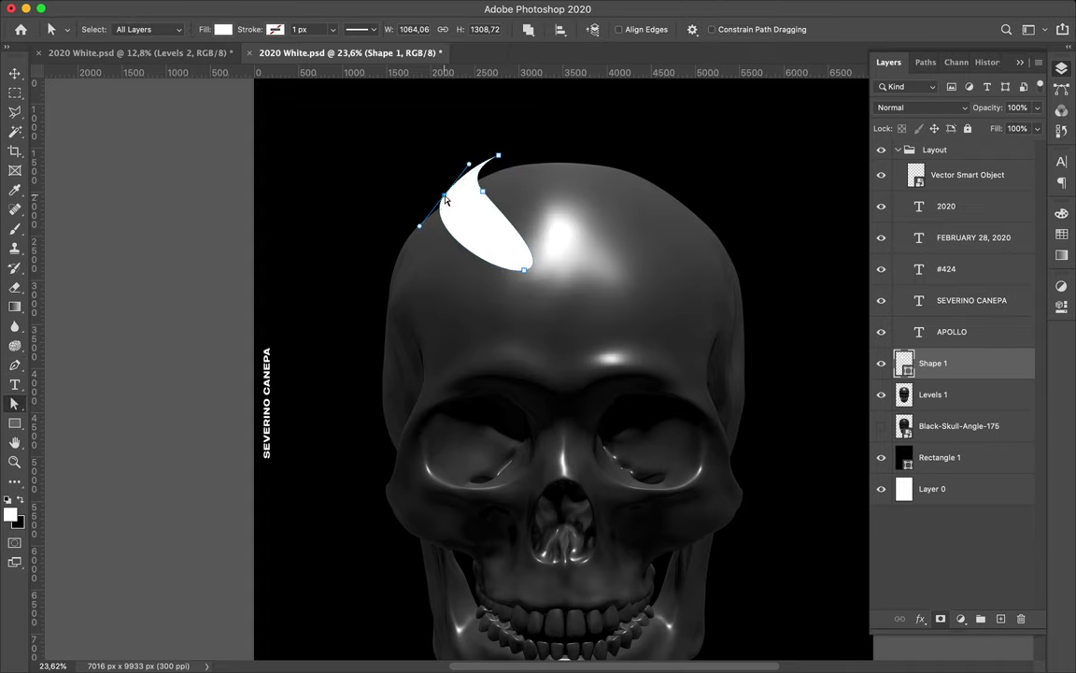
Load the Shape 1 outline and fill it with grey on new pixel Layer 1.
double_click(532, 272)
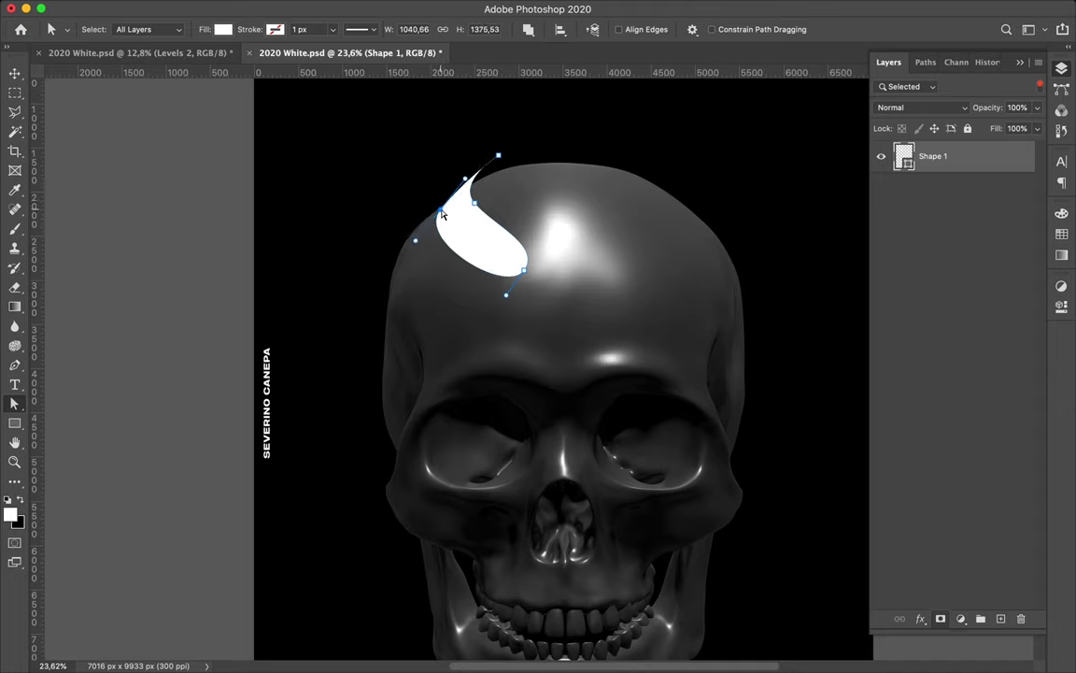
key("v")
left_click(1040, 85)
left_click(967, 369)
left_click(972, 394)
left_click(953, 378)
key("Delete")
key("ctrl+shift+n")
scroll(480, 234, "up", 4)
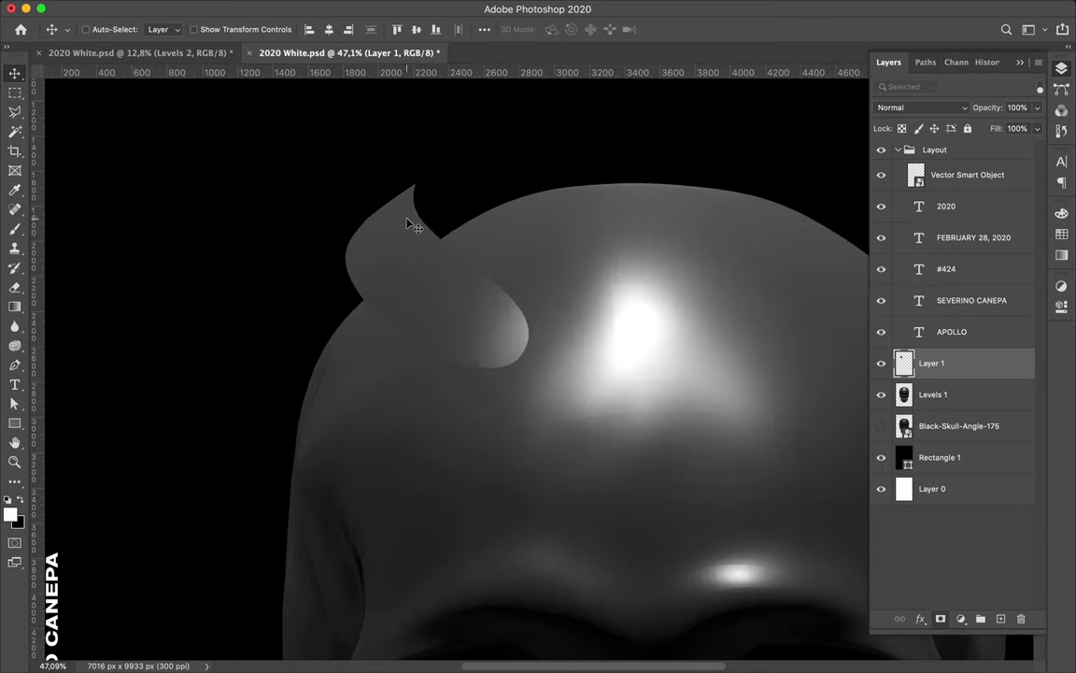
Duplicate the band, rotate the copy 90° and further, and place it on the crown.
key("p")
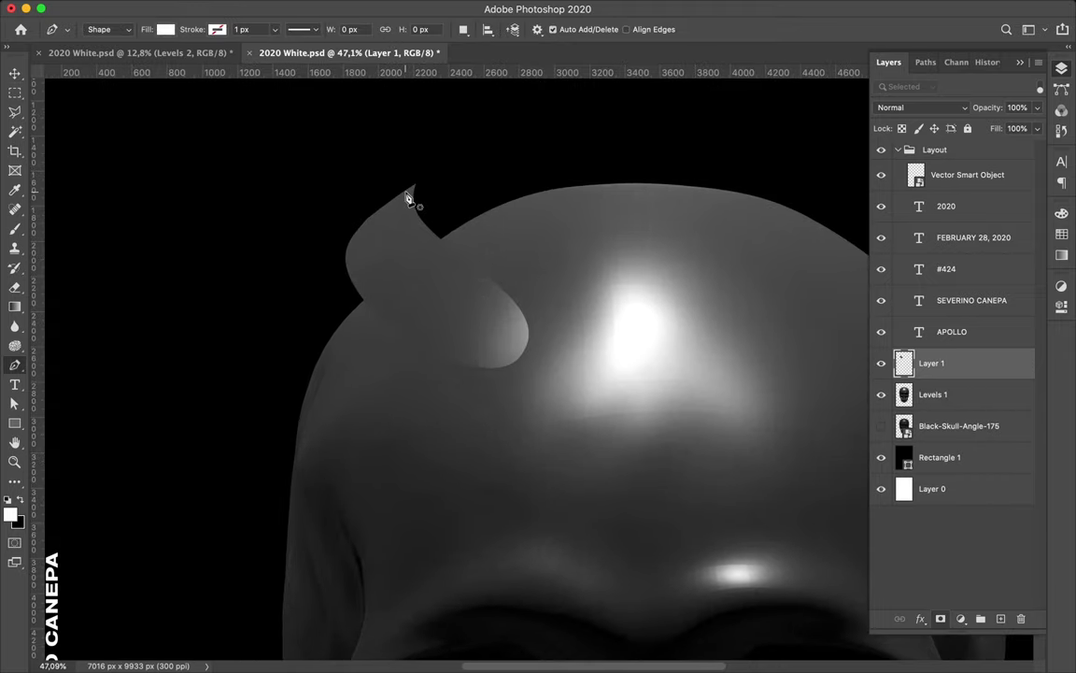
key("v")
left_click_drag(422, 236, 464, 202)
left_click(118, 7)
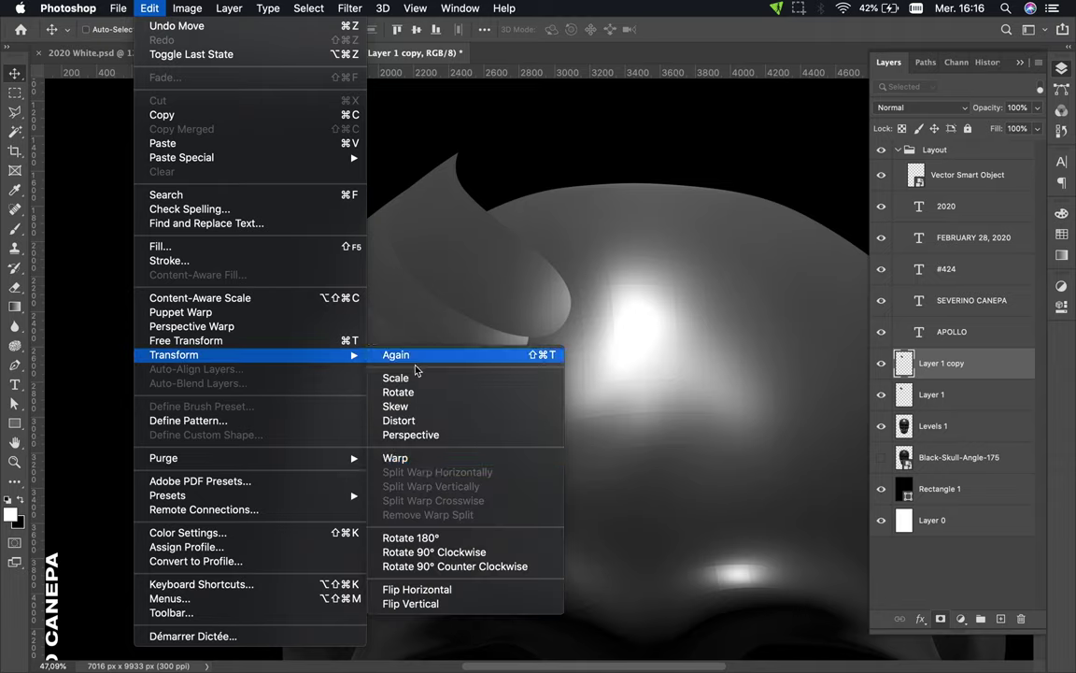
left_click(435, 551)
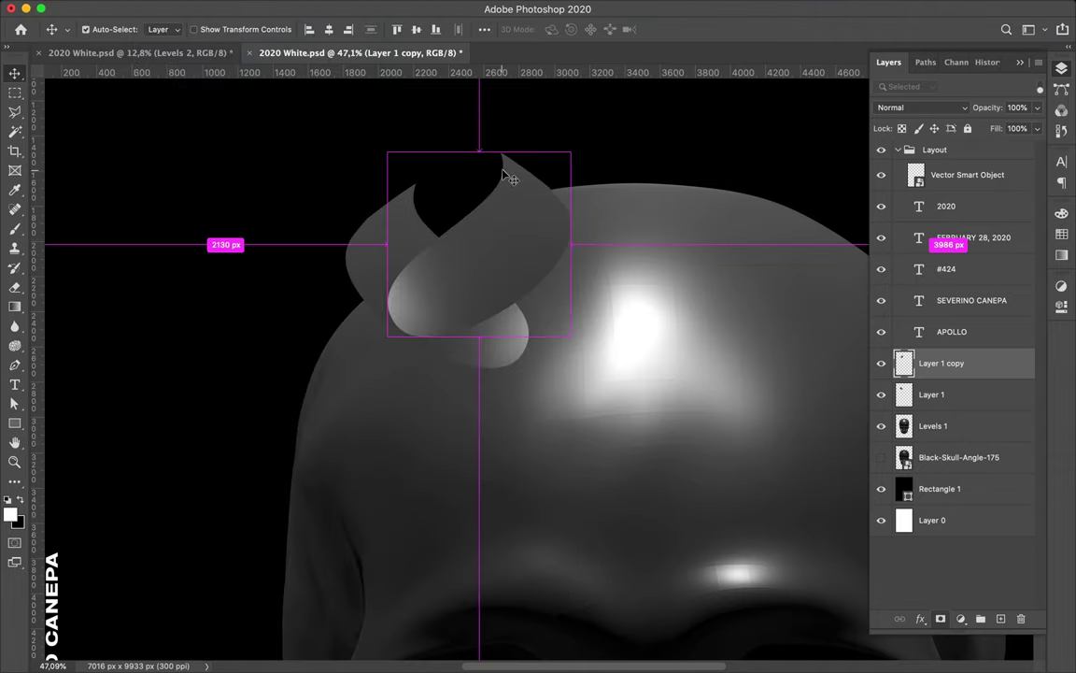
key("ctrl+t")
left_click_drag(402, 121, 289, 163)
key("Return")
left_click_drag(464, 236, 486, 255)
Move Layer 1 copy below the skull layer in the stack.
right_click(441, 232)
left_click(467, 242)
scroll(340, 231, "up", 5)
left_click_drag(340, 232, 379, 280)
left_click_drag(940, 362, 944, 472)
scroll(349, 367, "down", 2)
Add a new shading layer above Levels 1 with the band outline selected.
left_click(350, 367, "ctrl")
left_click(934, 395)
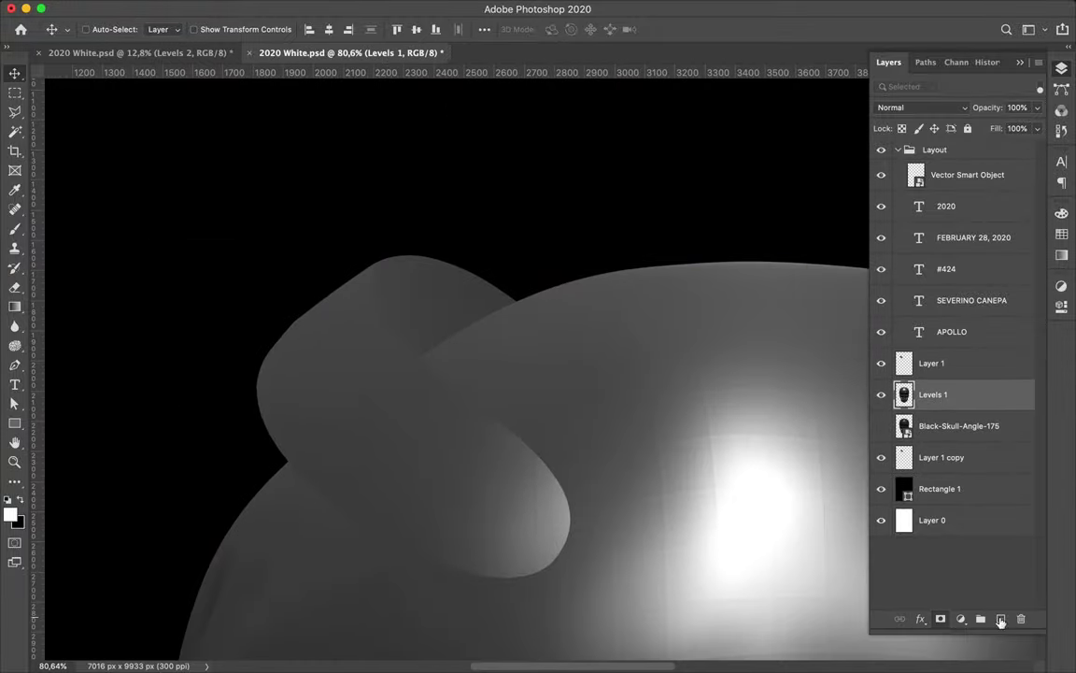
left_click(1000, 618)
scroll(493, 383, "down", 2)
key("b")
key("m")
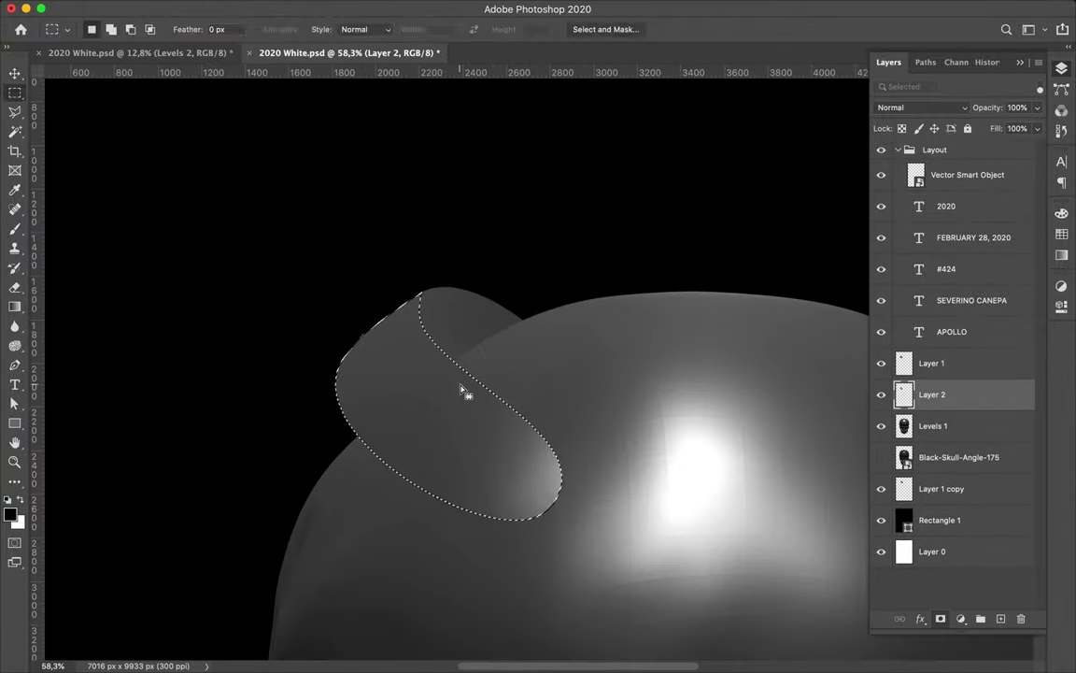
key("v")
Soften the shading layer with Gaussian Blur and nudge it into place.
left_click(348, 9)
left_click(363, 29)
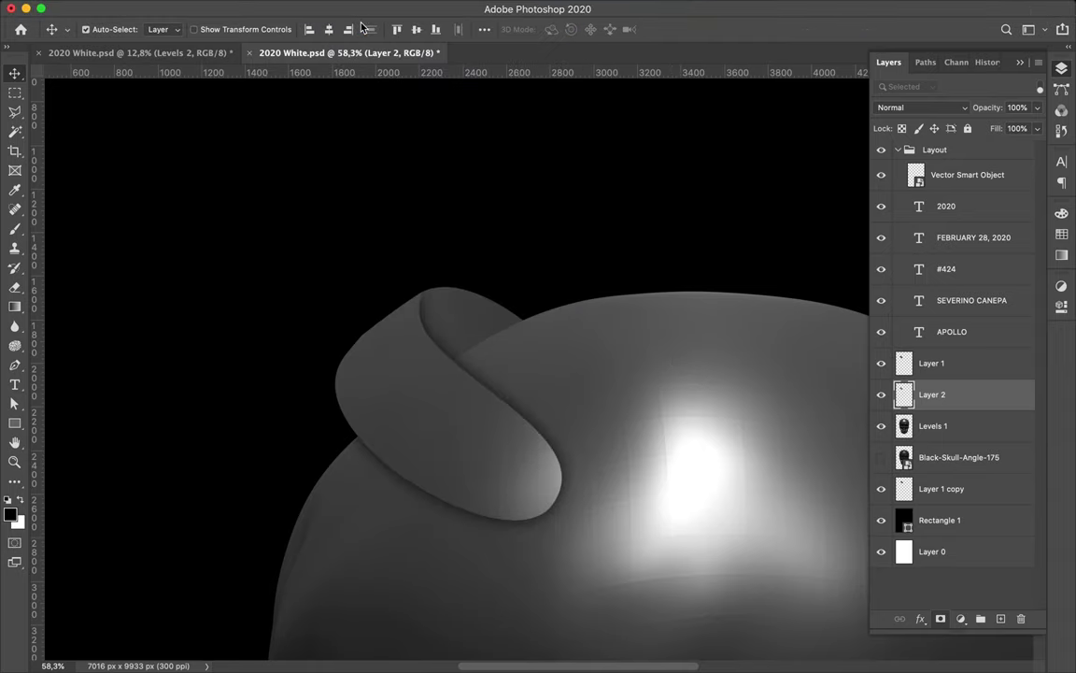
left_click(353, 9)
left_click(616, 260)
left_click_drag(91, 245, 101, 240)
key("Return")
left_click_drag(408, 314, 447, 346)
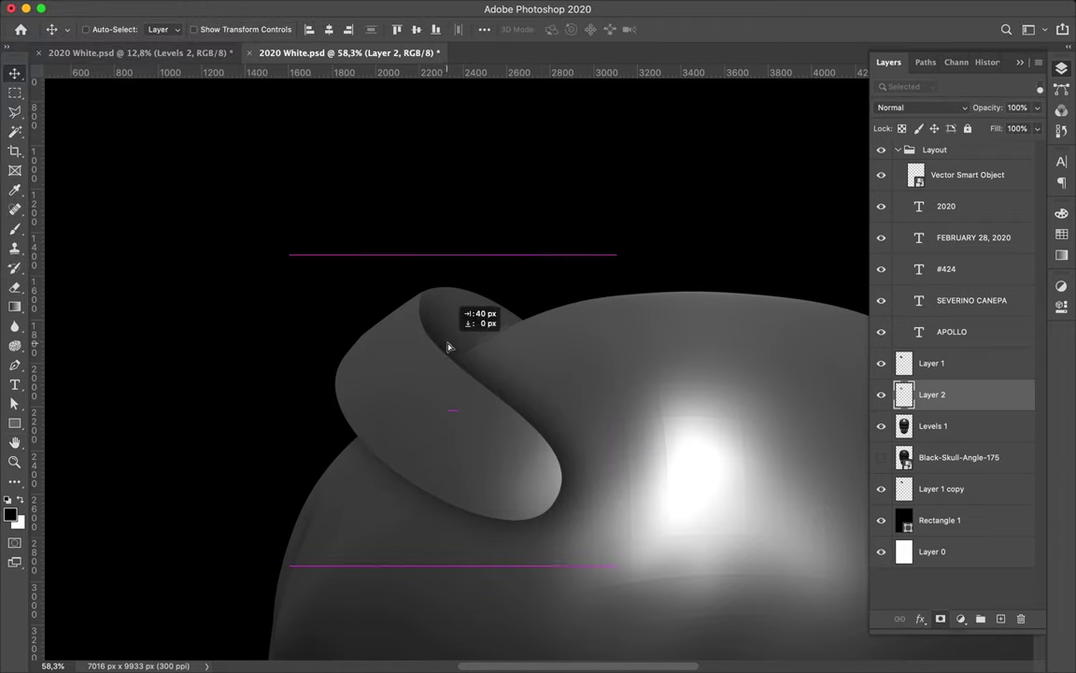
Add a Levels 2 adjustment above Layer 1 copy with black input 18.
left_click(944, 489)
left_click(1002, 617)
key("ctrl+z")
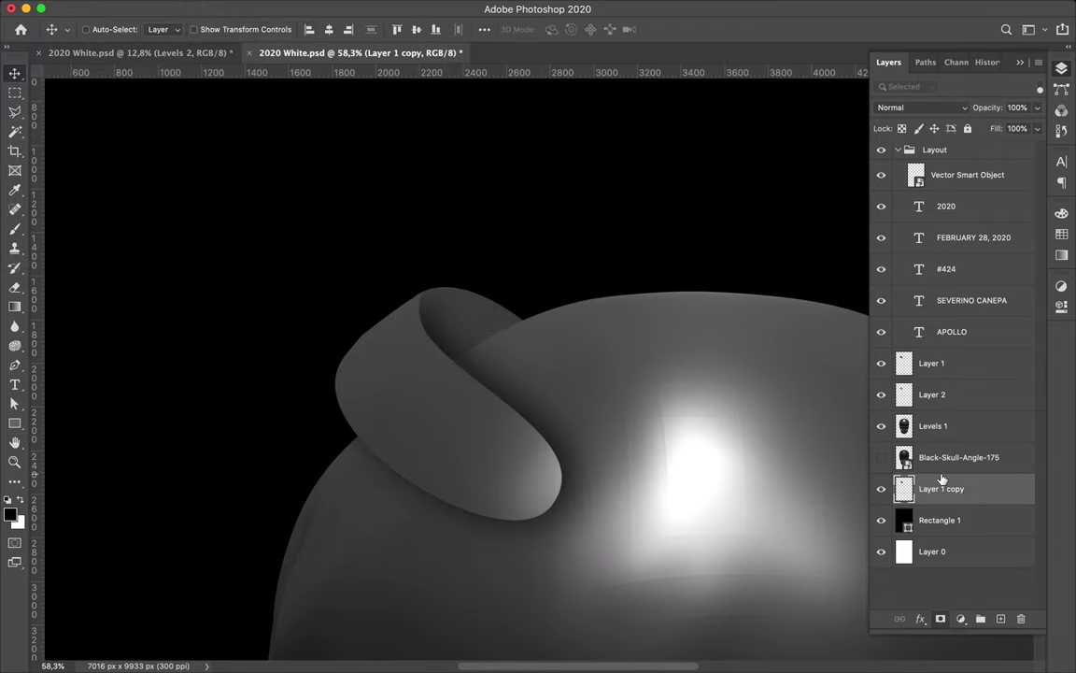
left_click(960, 618)
left_click(911, 420)
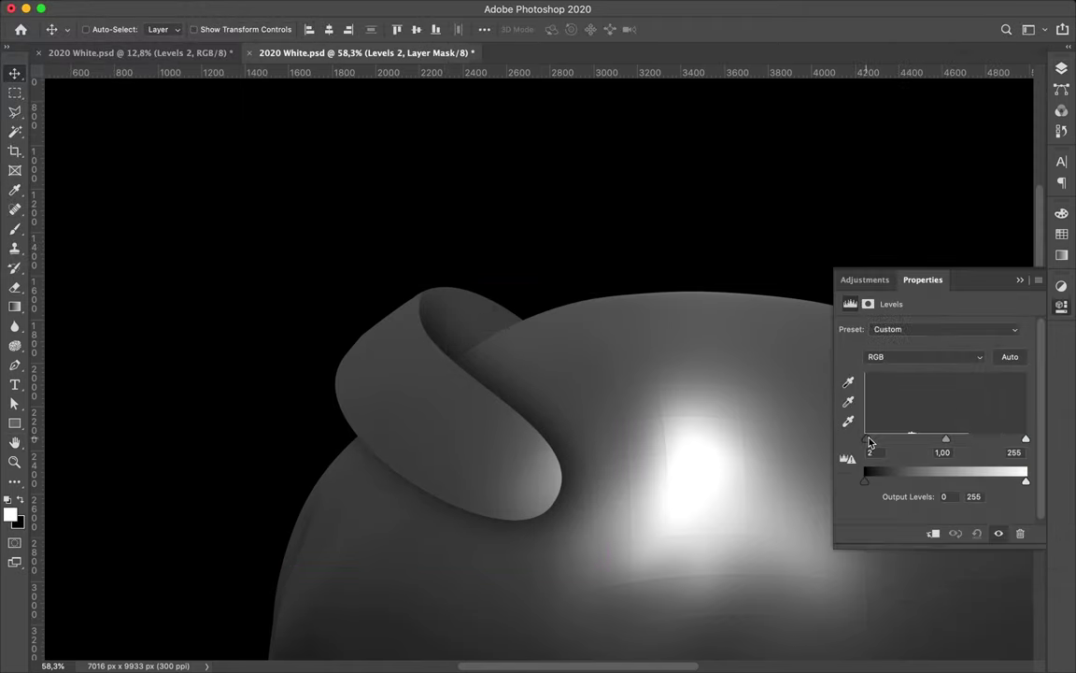
left_click_drag(865, 438, 878, 439)
scroll(758, 242, "down", 3)
scroll(712, 248, "down", 2)
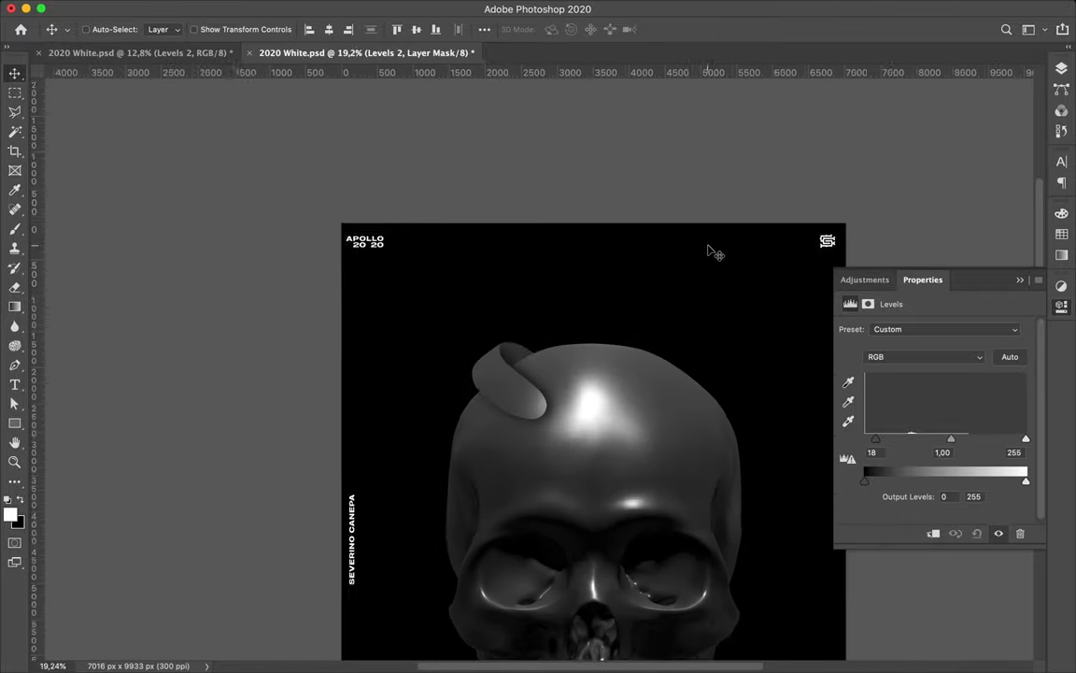
scroll(712, 248, "up", 1)
scroll(691, 353, "up", 2)
scroll(696, 354, "up", 1)
scroll(374, 390, "up", 1)
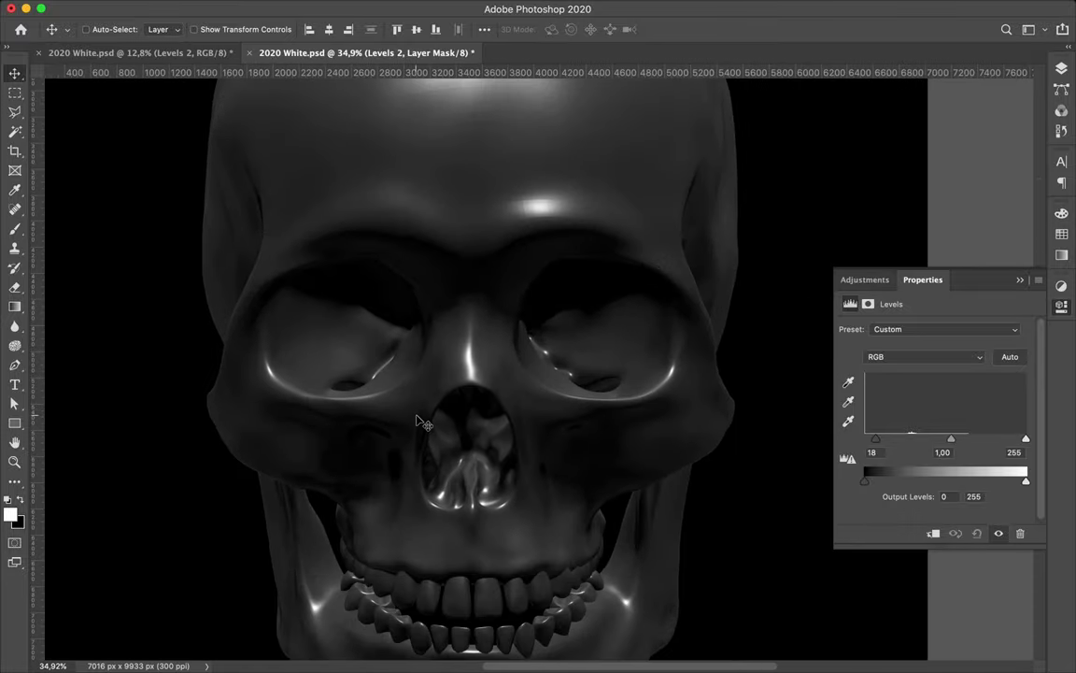
key("p")
scroll(374, 391, "down", 2)
scroll(308, 430, "up", 3)
scroll(222, 317, "up", 2)
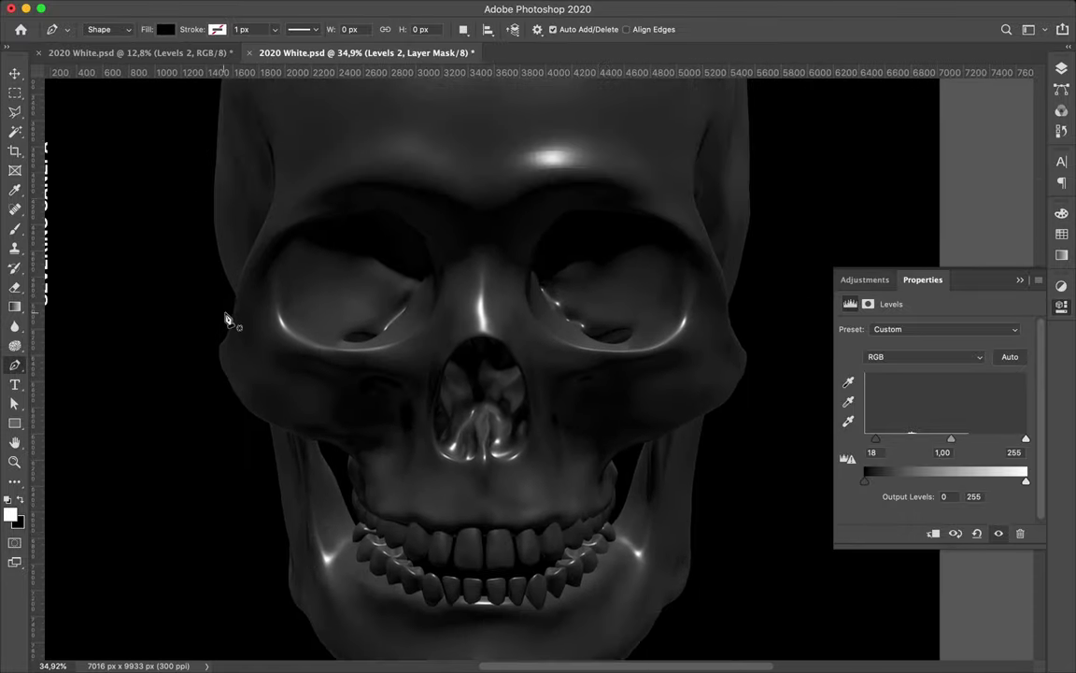
Draw a curved band shape jutting from the skull's left cheekbone.
left_click_drag(254, 312, 265, 310)
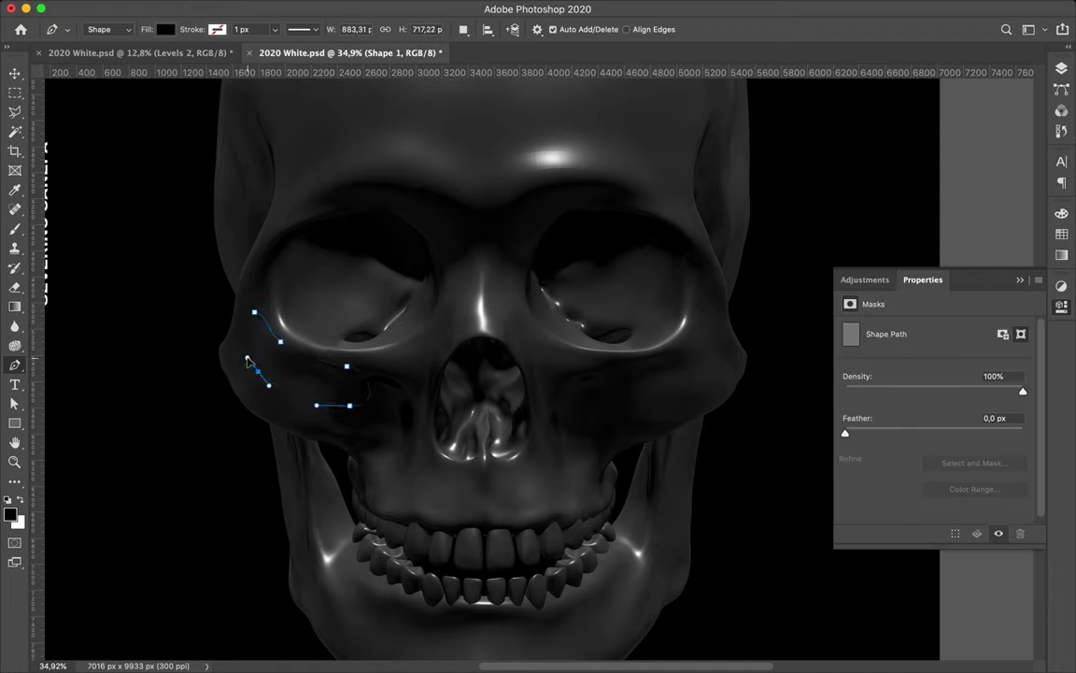
key("a")
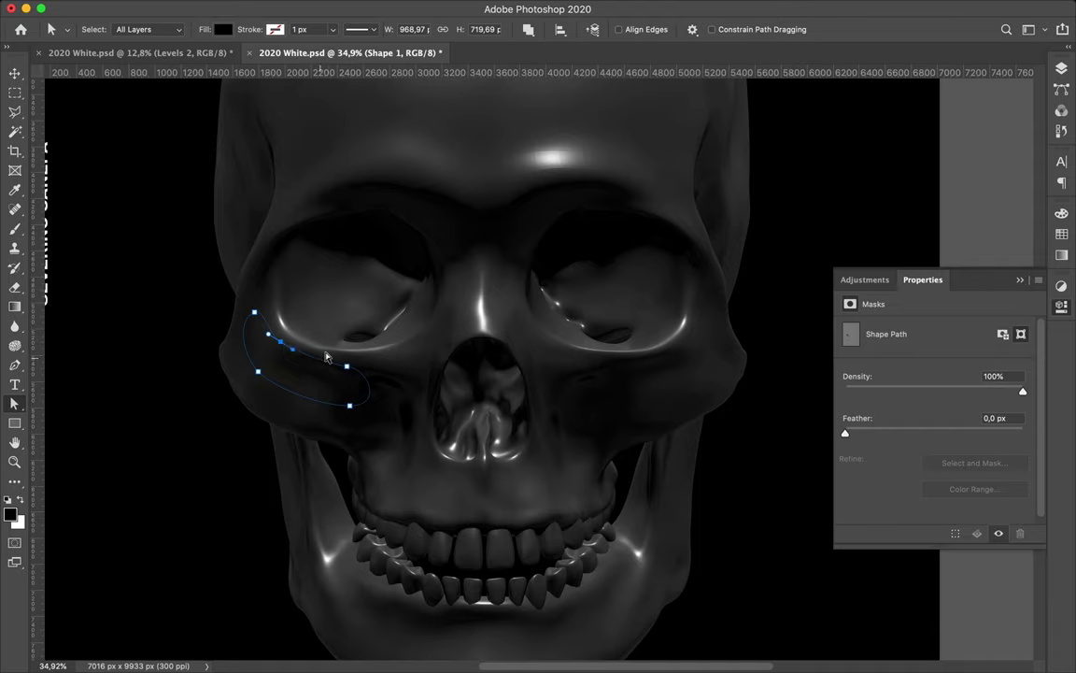
left_click(329, 346)
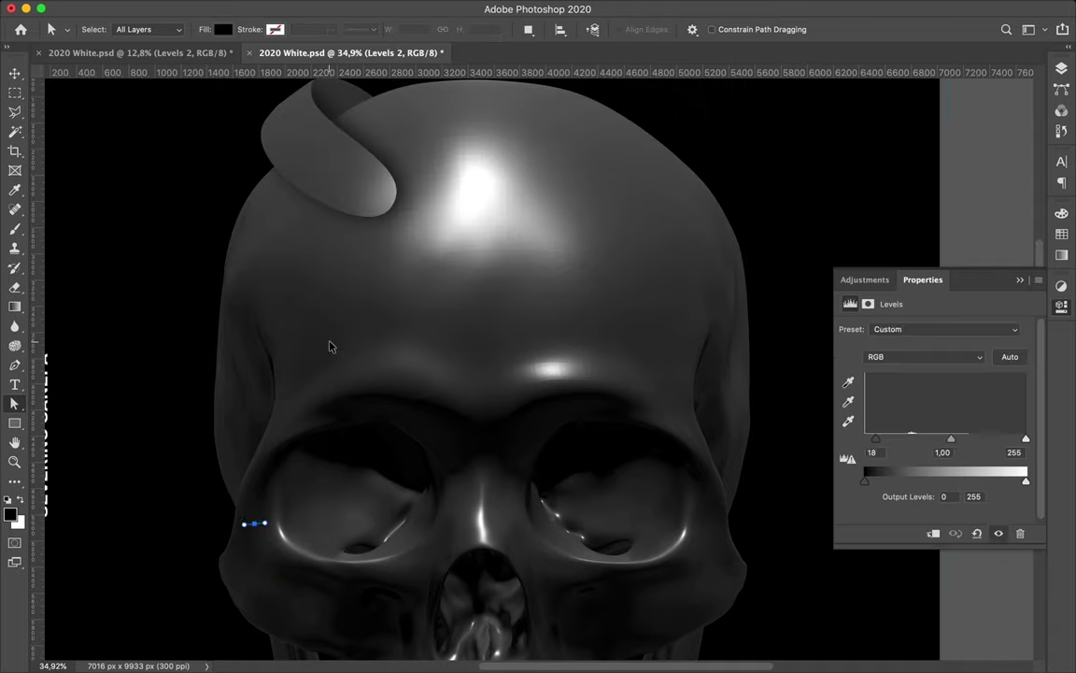
key("p")
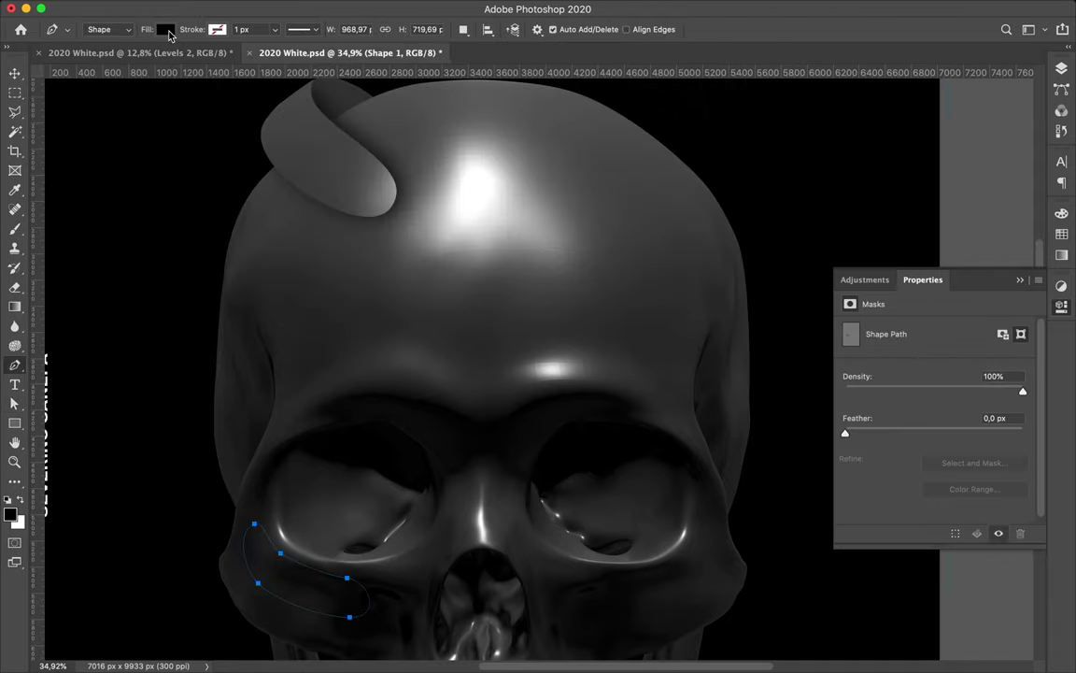
key("F7")
left_click_drag(989, 491, 992, 422)
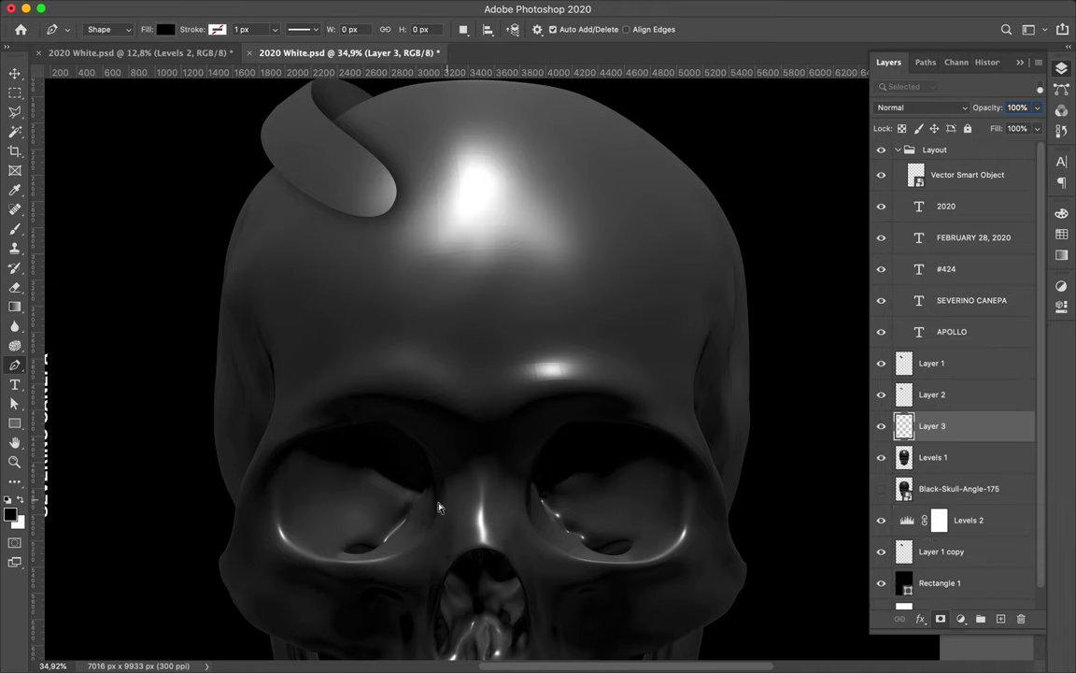
Shift the cheek horn left and brush dark shading inside it on a new layer.
key("v")
mouse_move(307, 432)
left_mouse_down()
mouse_move(310, 464)
mouse_move(300, 448)
left_mouse_up()
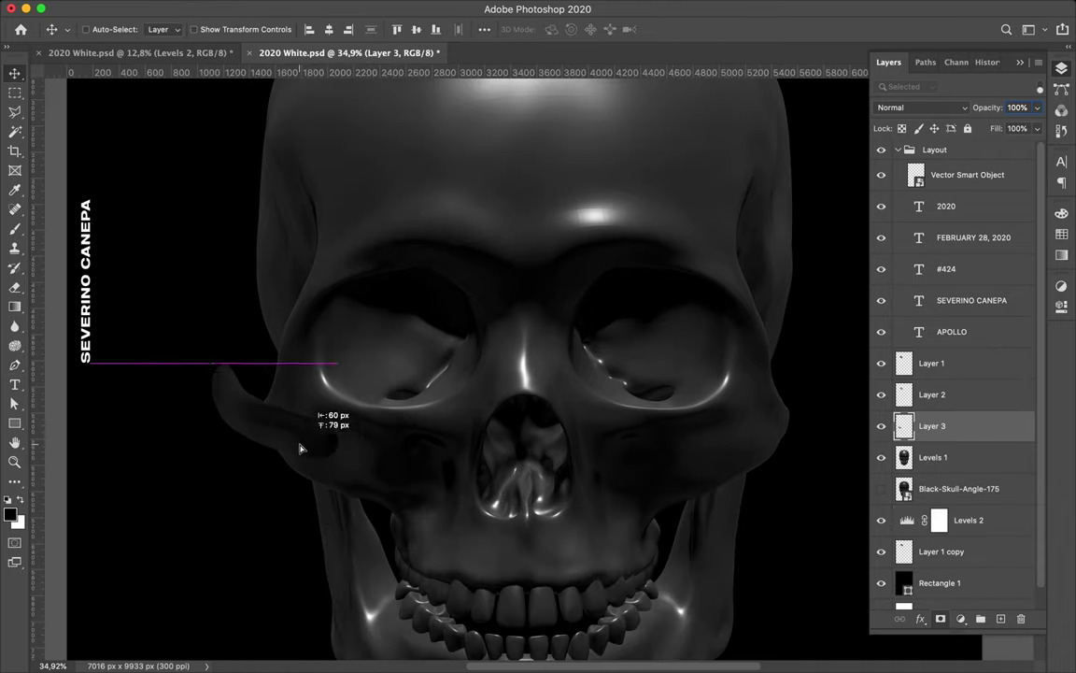
left_click(903, 426, "ctrl")
left_click_drag(409, 455, 424, 471)
key("ctrl+shift+alt+n")
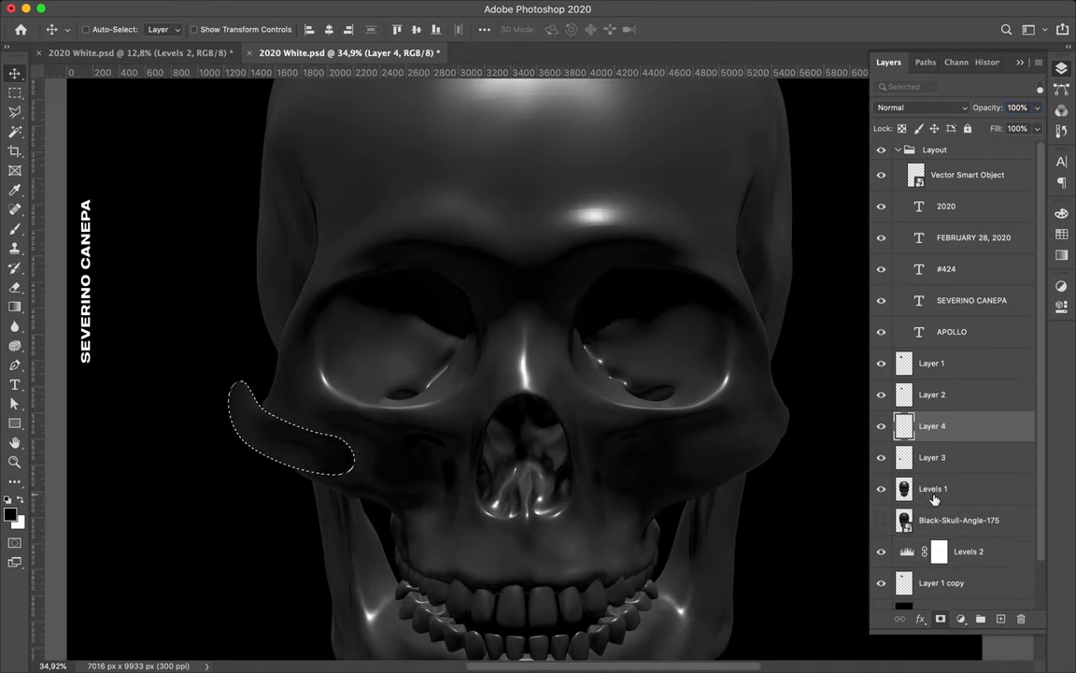
key("b")
left_click_drag(309, 476, 344, 461)
key("m")
key("ctrl+d")
key("v")
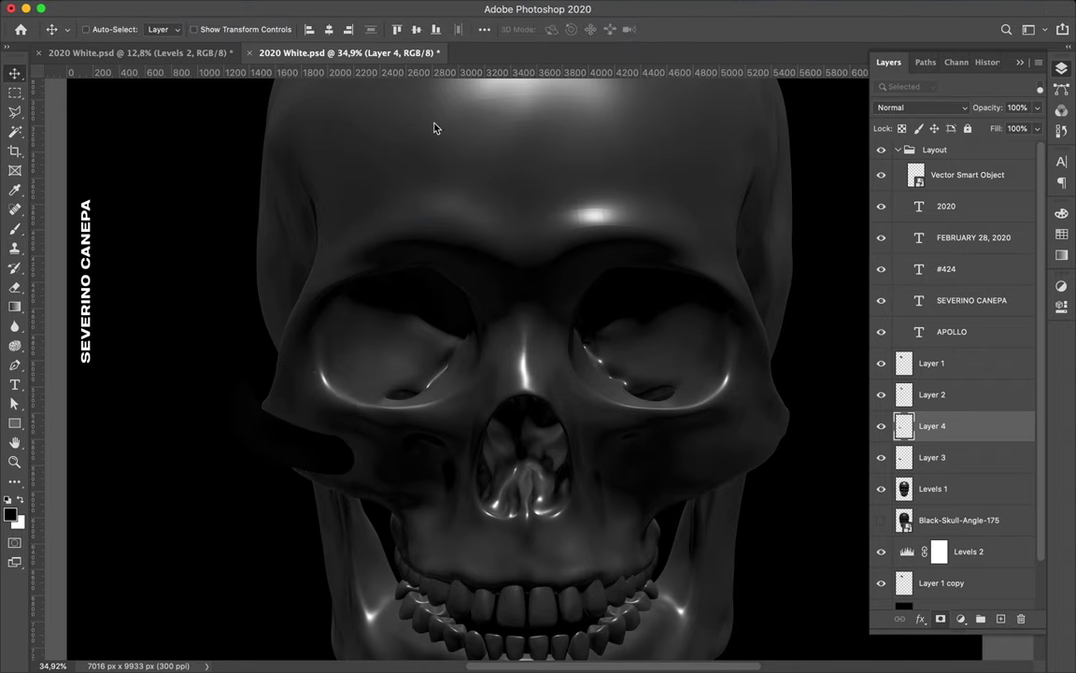
Put Layer 4 beneath Layer 3 and move both curled pieces left.
left_click_drag(933, 443, 941, 474)
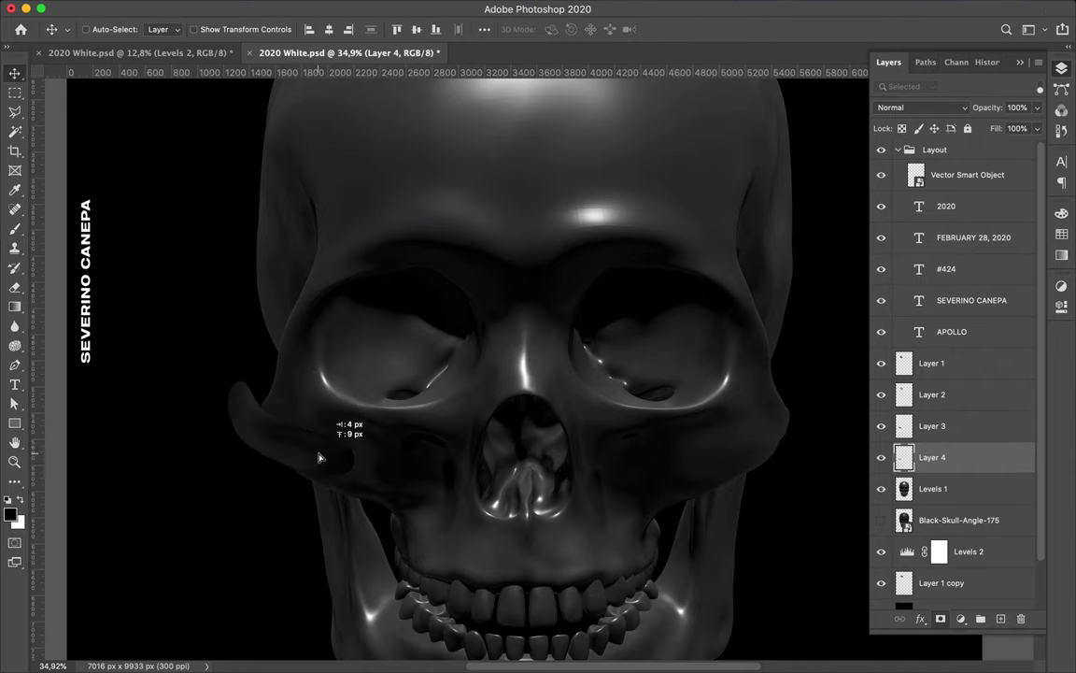
scroll(433, 523, "down", 3)
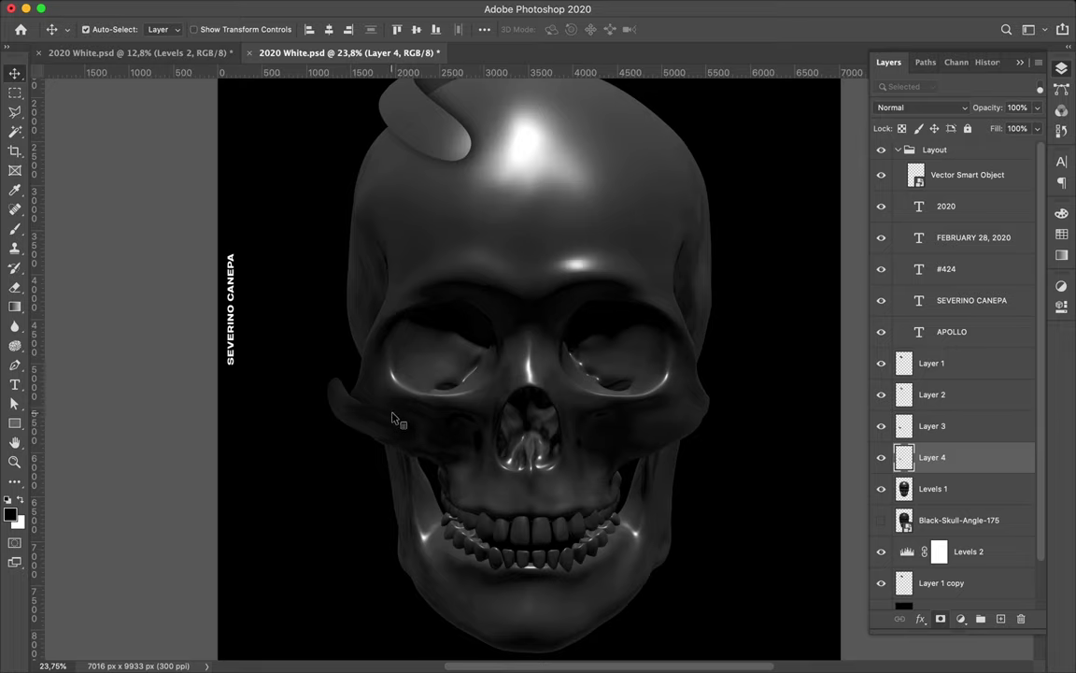
left_click(392, 417, "shift")
left_click_drag(374, 419, 344, 411)
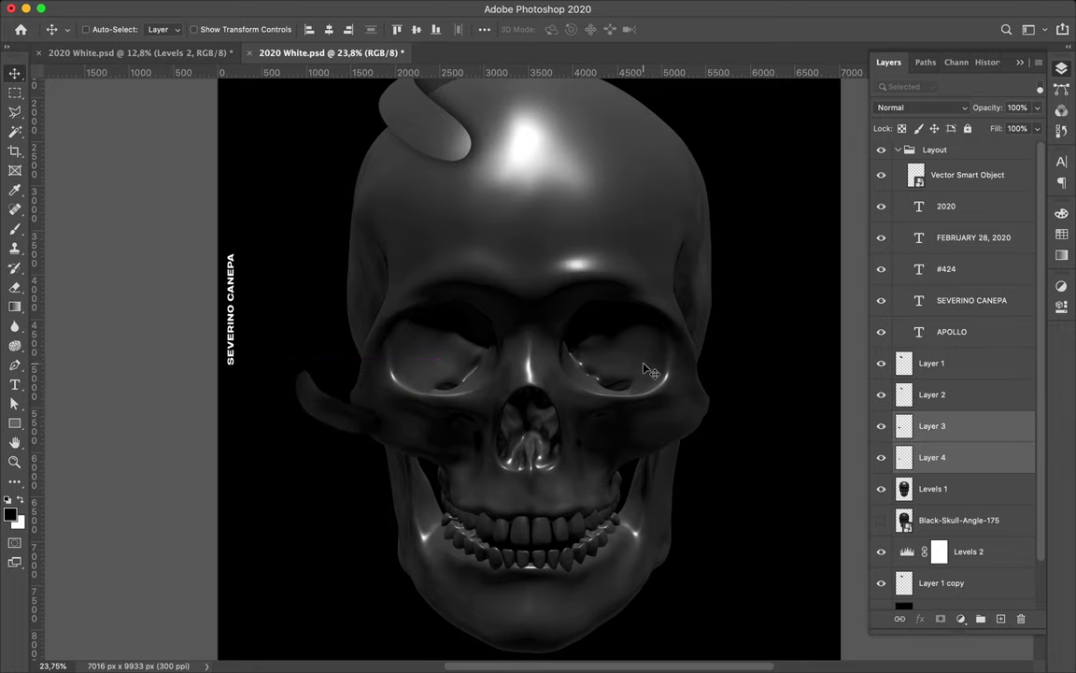
scroll(645, 369, "up", 3)
scroll(659, 355, "right", 1)
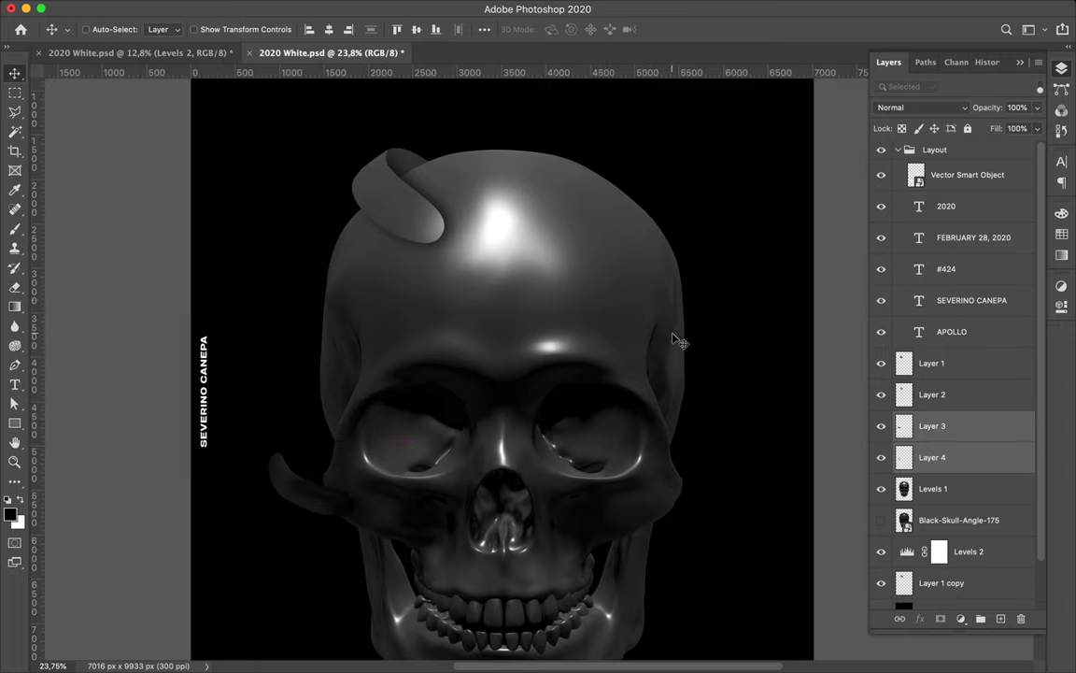
Draw a Pen path across the forehead and turn it into a selection.
left_click(528, 295)
key("p")
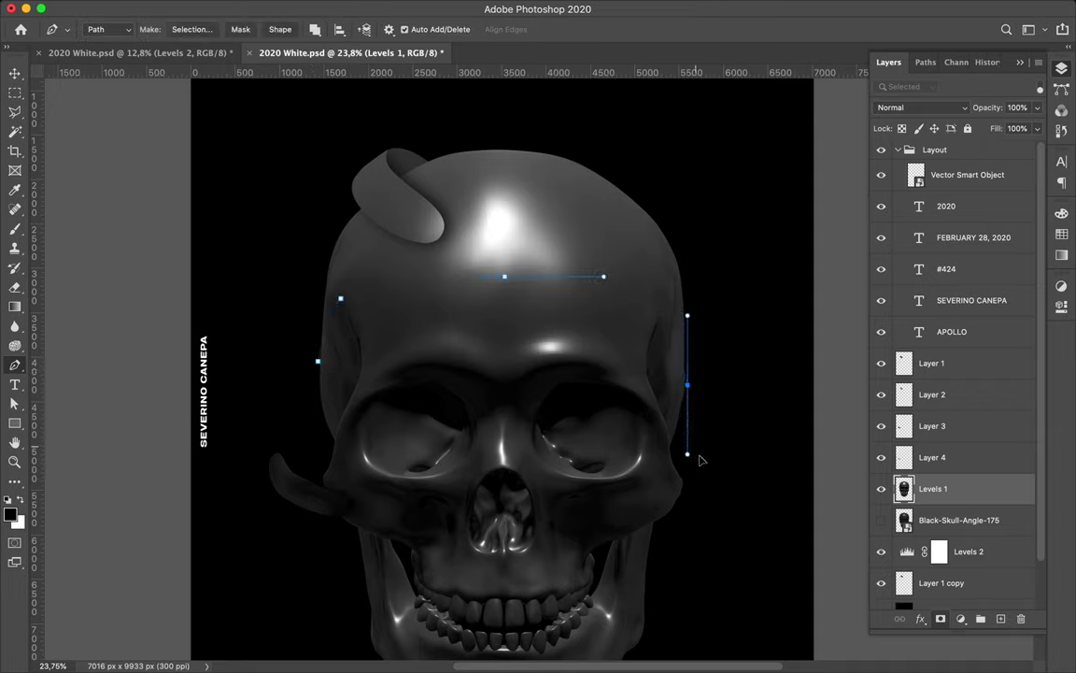
left_click_drag(340, 298, 370, 278)
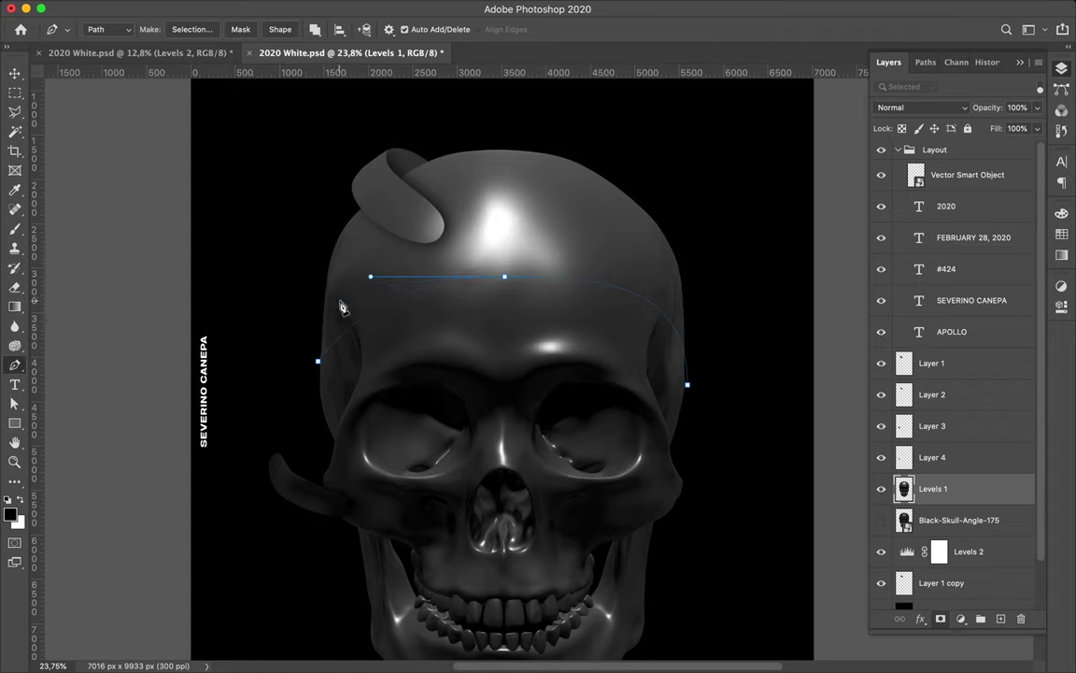
left_click(688, 384, "ctrl")
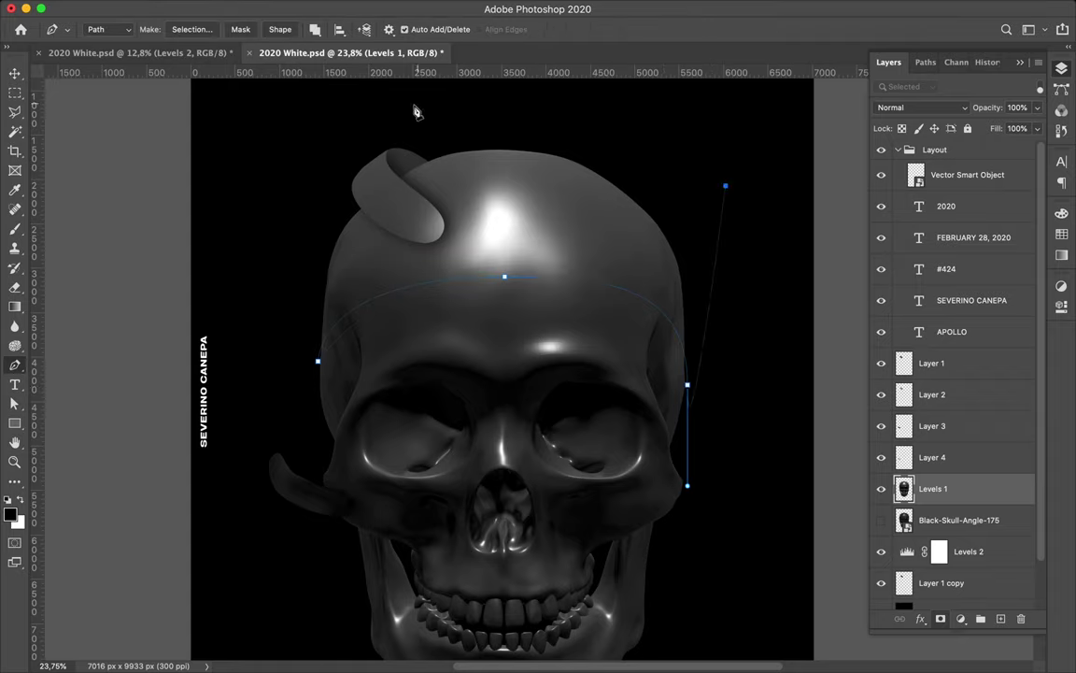
left_click(192, 29)
left_click(618, 269)
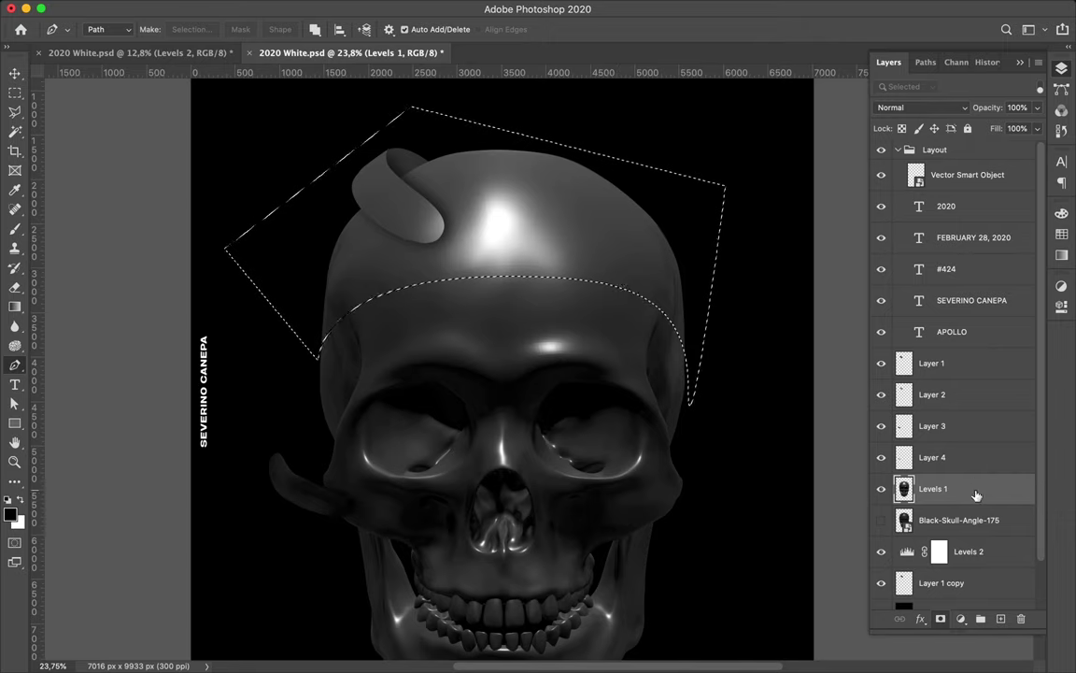
Invert the selection to the skull cap and copy it onto a new layer.
left_click(961, 618)
key("Escape")
key("ctrl+shift+i")
left_click(961, 618)
key("Escape")
key("ctrl+g")
key("ctrl+z")
key("ctrl+j")
Shift the copied cap on Layer 5 upward over the crown.
key("v")
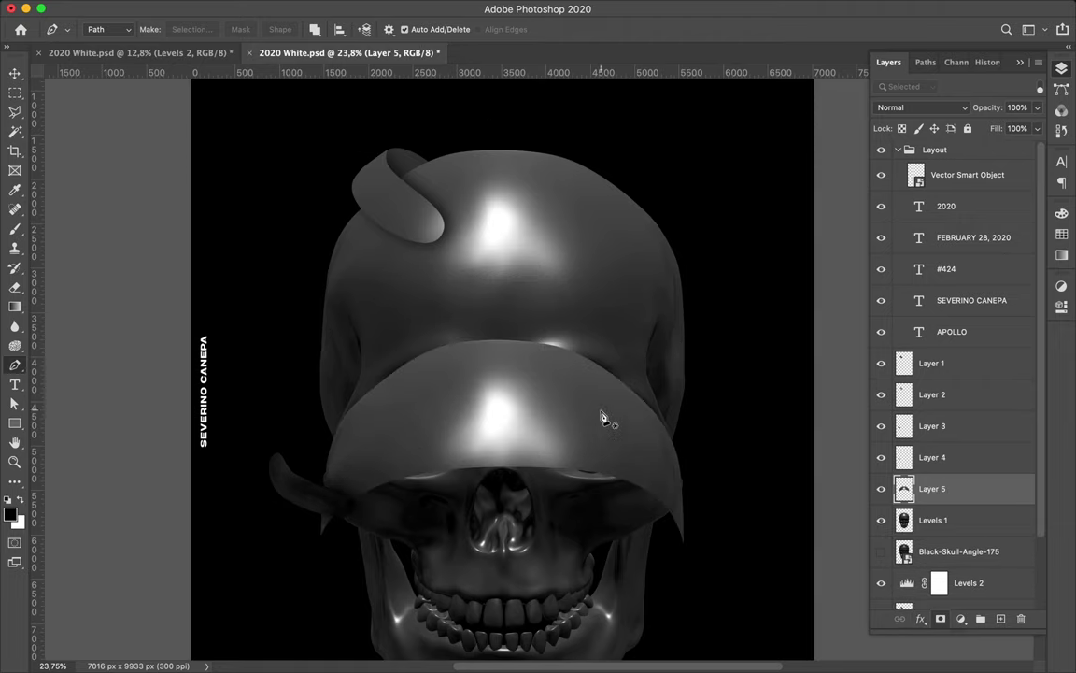
left_click_drag(601, 360, 528, 163)
key("ctrl+t")
left_click_drag(512, 273, 518, 271)
key("Return")
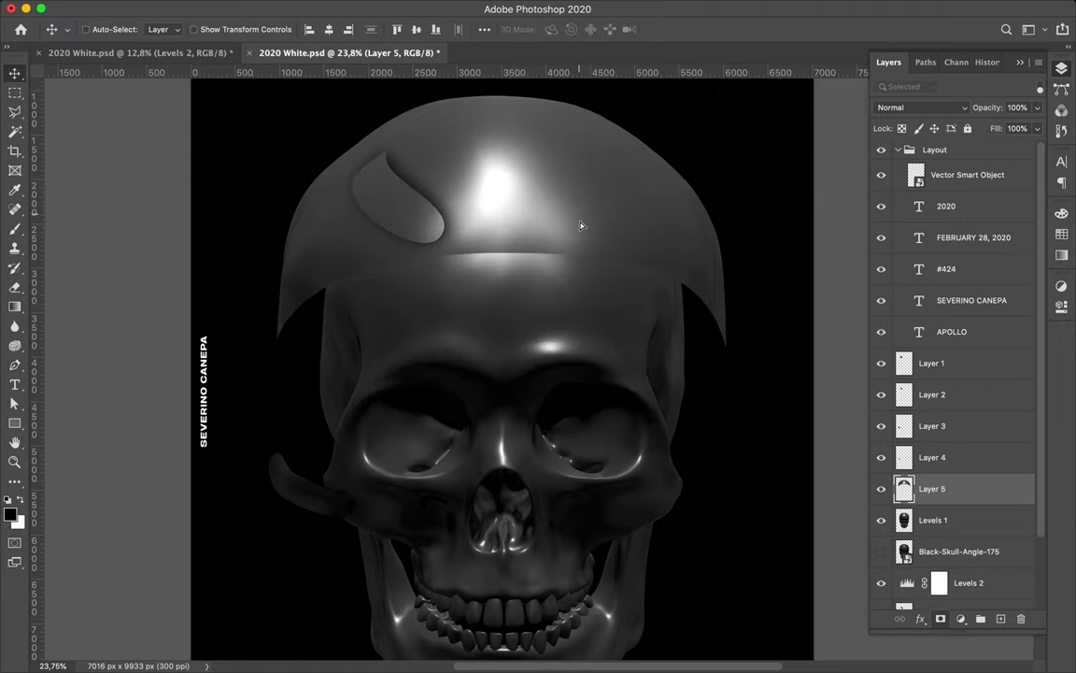
left_click_drag(581, 223, 584, 176)
key("ctrl+z")
key("ctrl+z")
key("ctrl+z")
key("ctrl+z")
key("ctrl+z")
key("ctrl+shift+z")
key("ctrl+j")
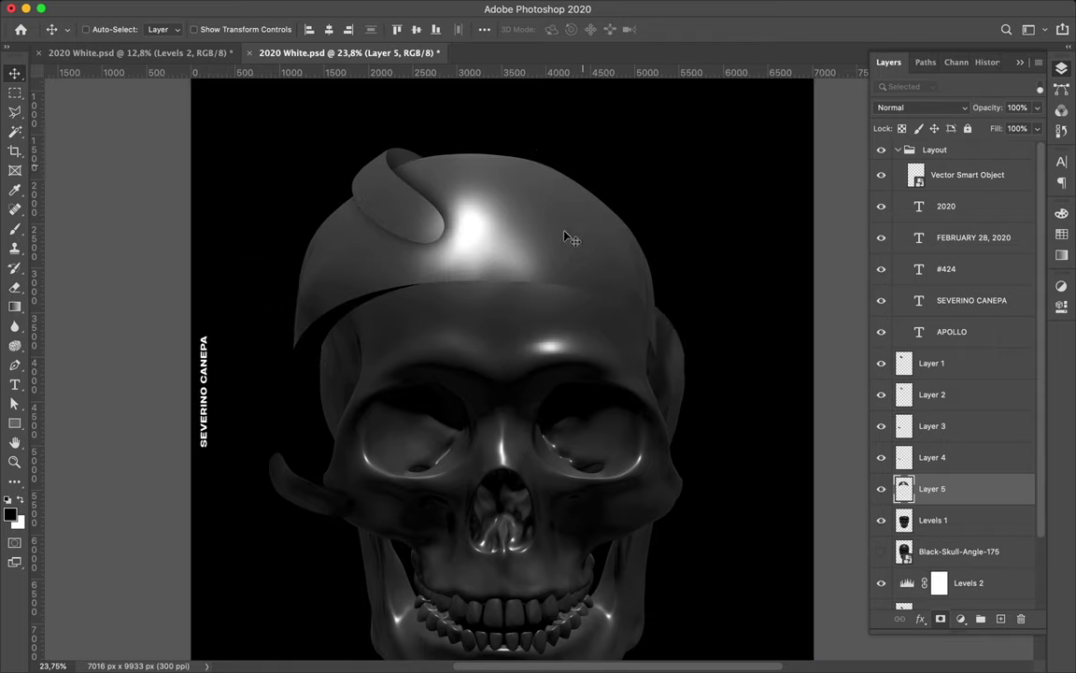
left_click_drag(568, 235, 601, 217)
scroll(665, 216, "down", 3)
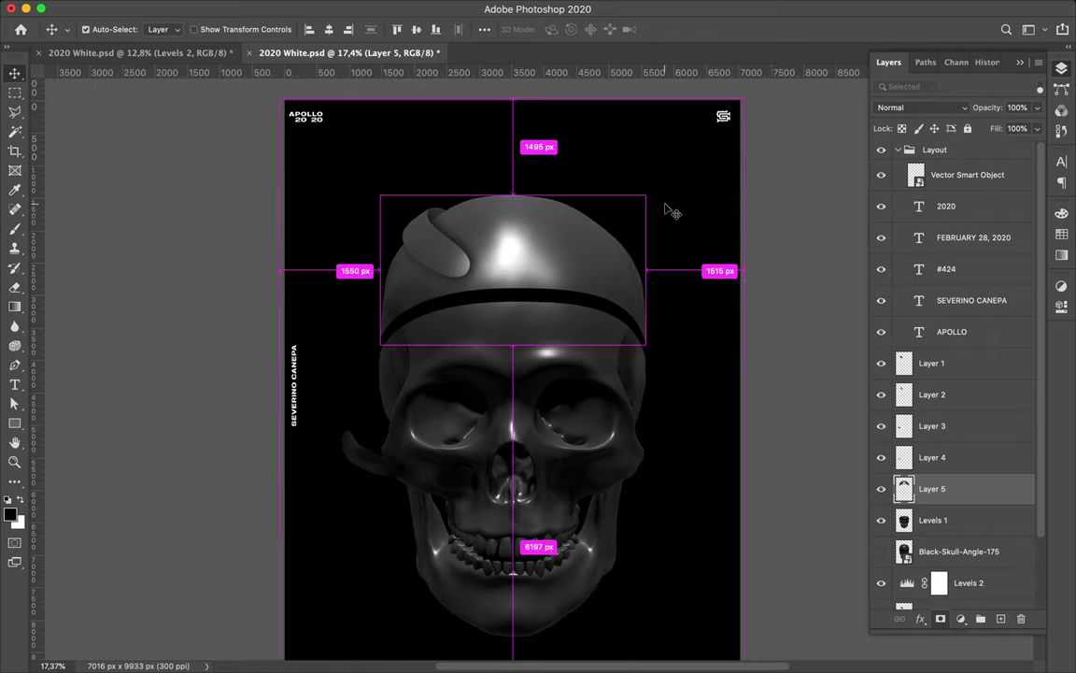
Save the poster document and zoom in on the skull.
key("ctrl+s")
left_click(710, 9)
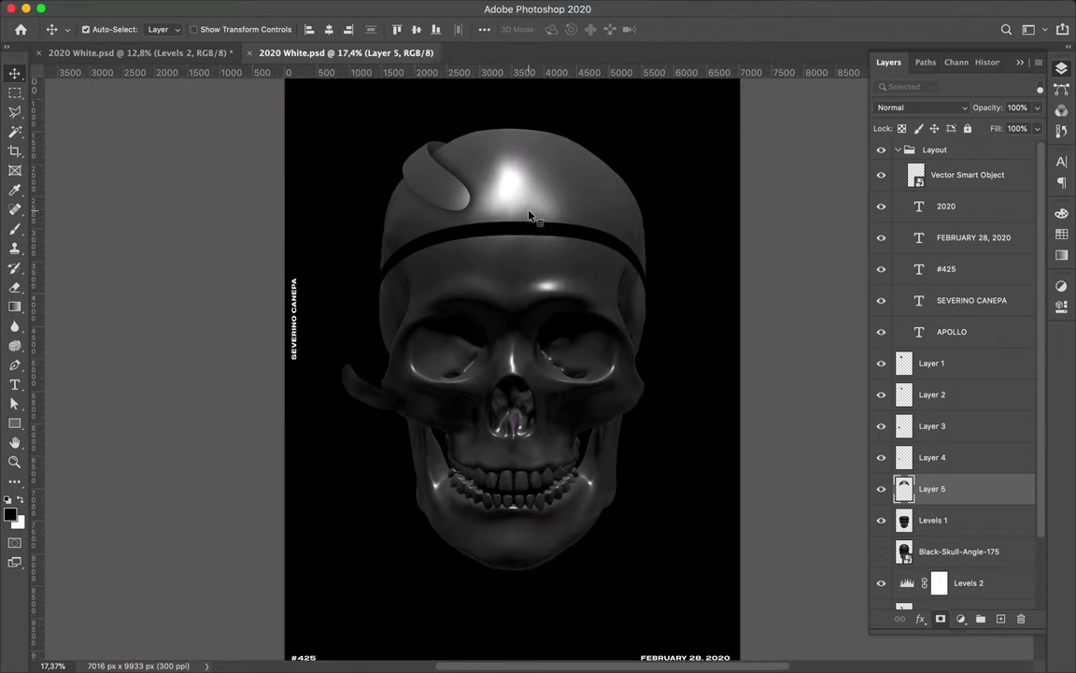
scroll(528, 217, "up", 3)
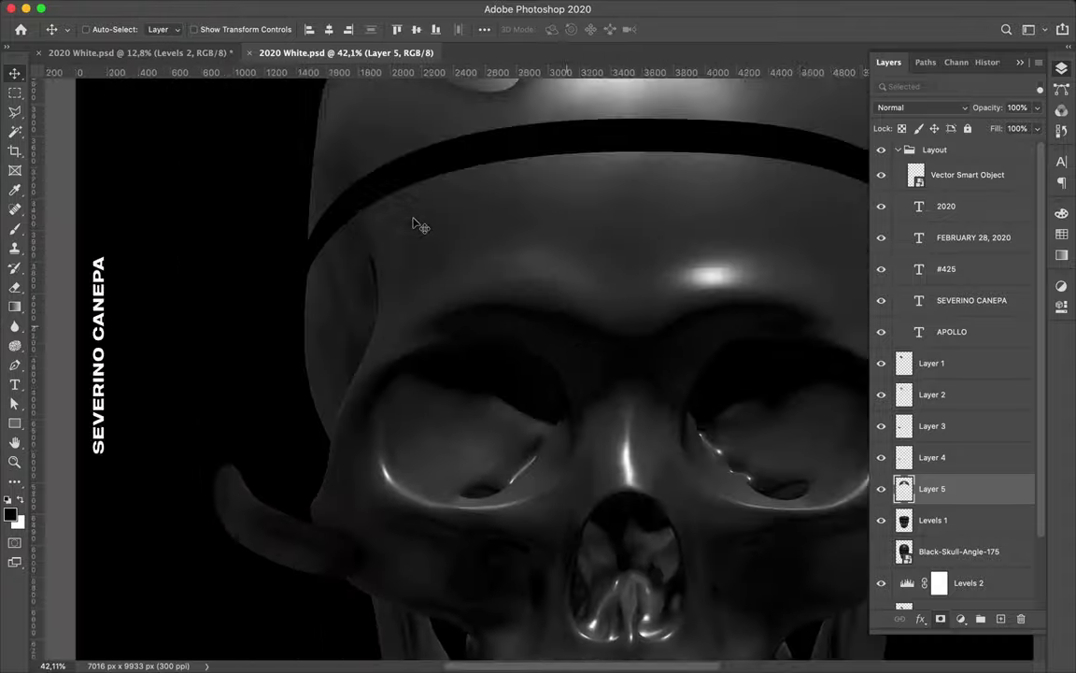
scroll(416, 223, "up", 3)
scroll(415, 223, "up", 3)
scroll(374, 271, "up", 2)
Draw a curved Pen-tool band shape across the forehead gap, then fit the poster on screen.
key("p")
scroll(346, 304, "up", 2)
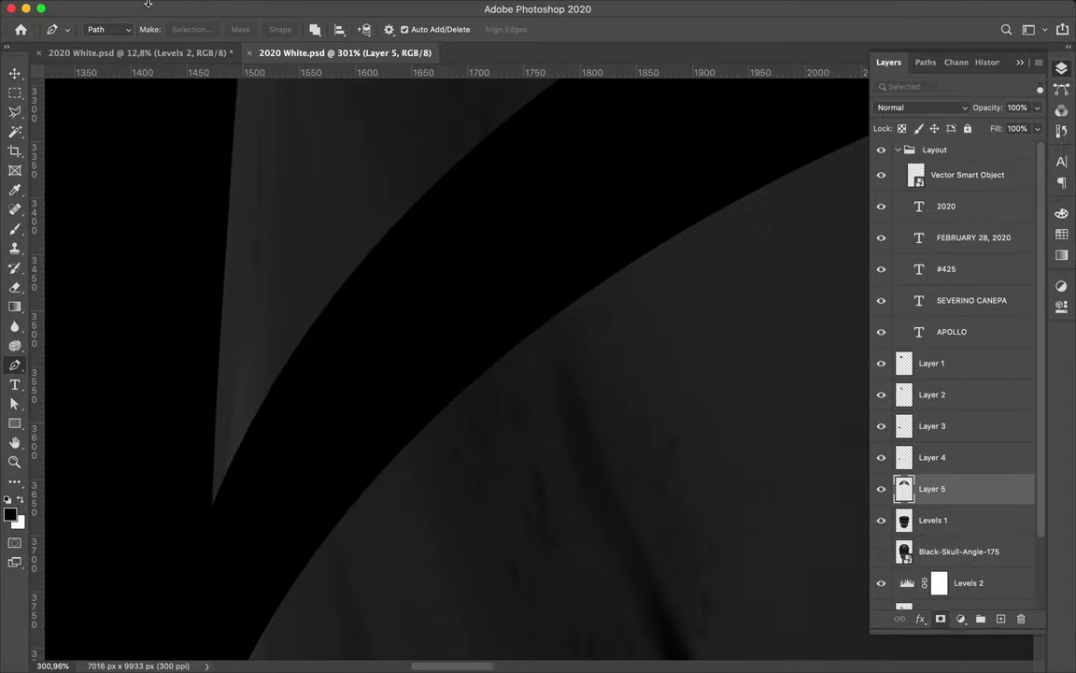
left_click(245, 437)
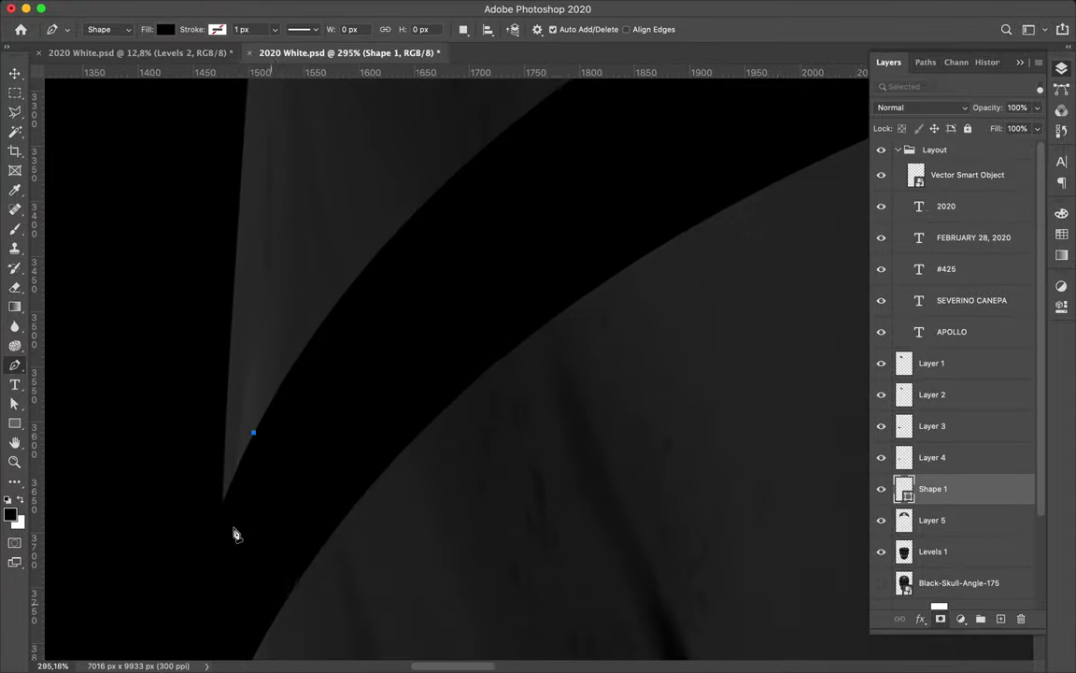
scroll(236, 534, "down", 2)
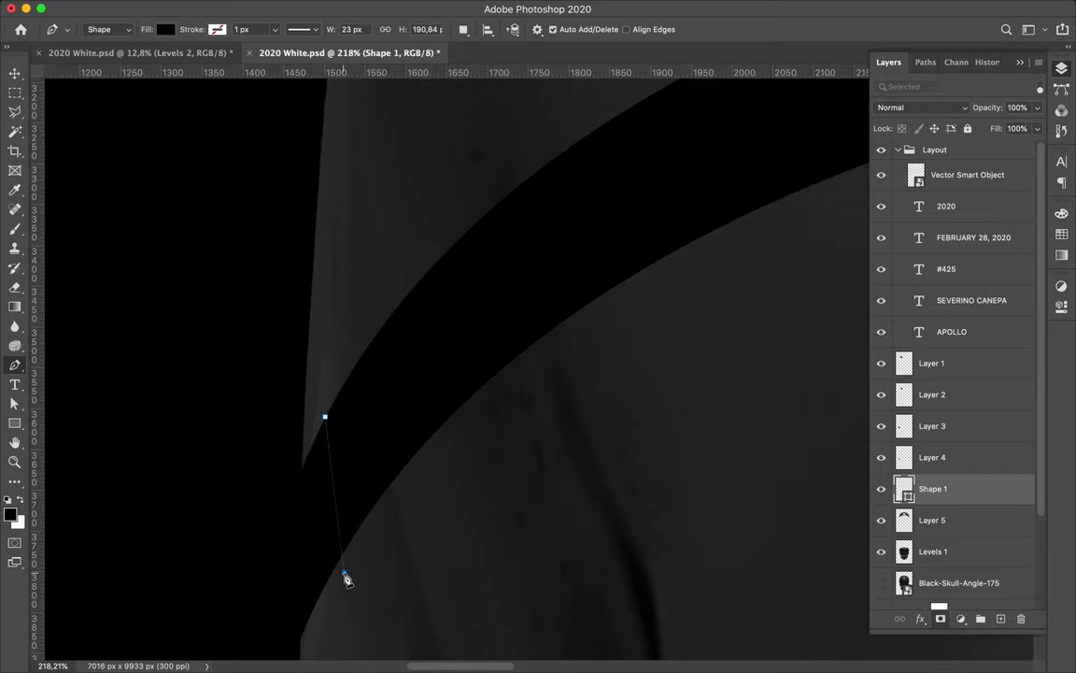
left_click_drag(345, 578, 423, 654)
scroll(649, 505, "down", 1)
scroll(648, 505, "down", 2)
scroll(648, 505, "right", 10)
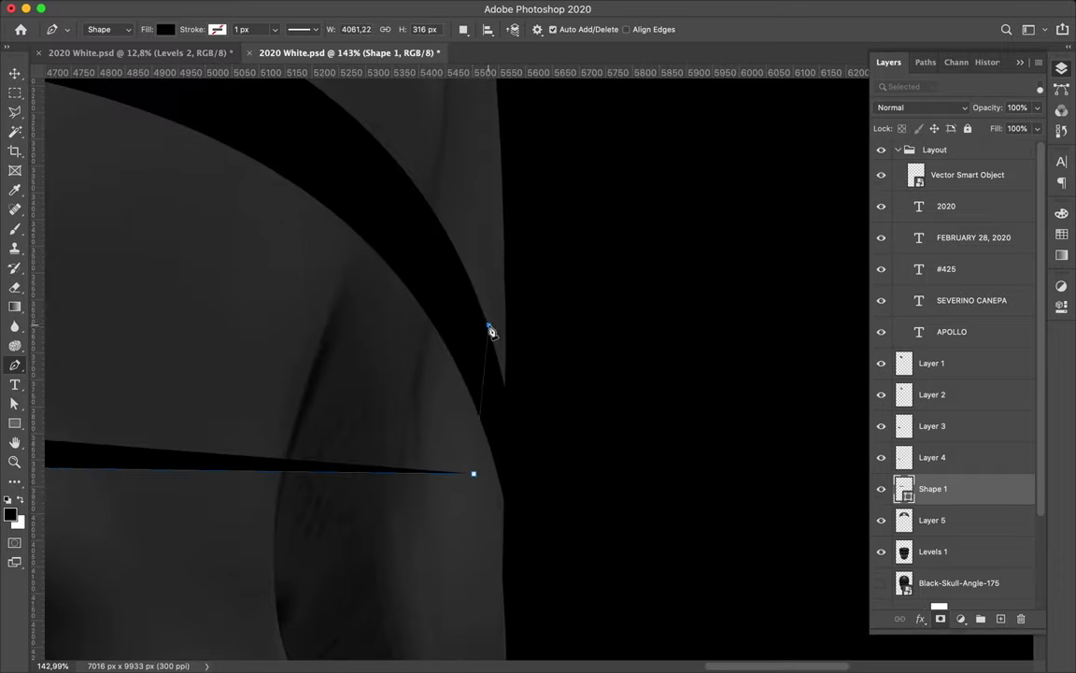
left_click_drag(448, 230, 448, 231)
key("super+0")
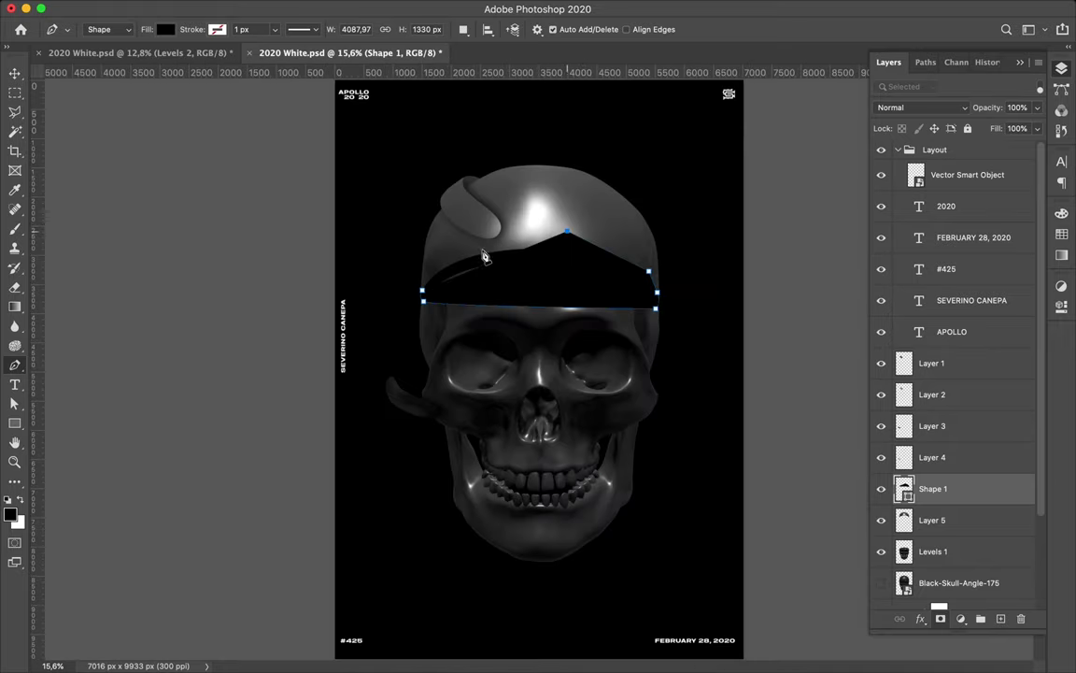
Move Shape 1 below Levels 1 and fill it with the purple-teal gradient preset.
left_click_drag(959, 495, 959, 567)
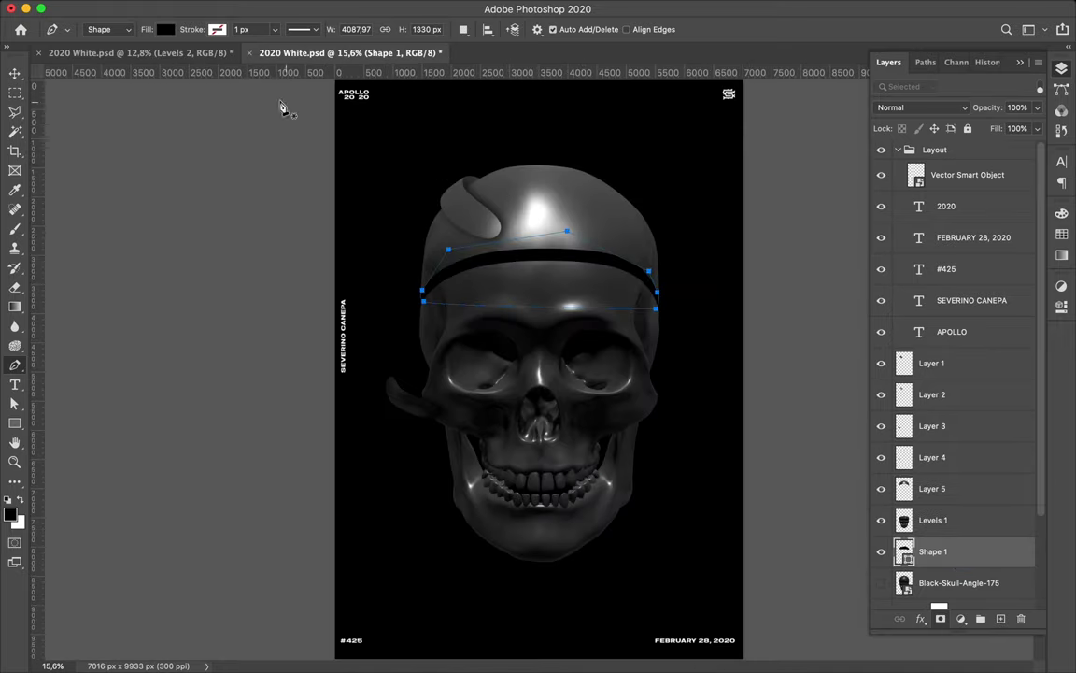
left_click(166, 29)
left_click(130, 58)
left_click(72, 111)
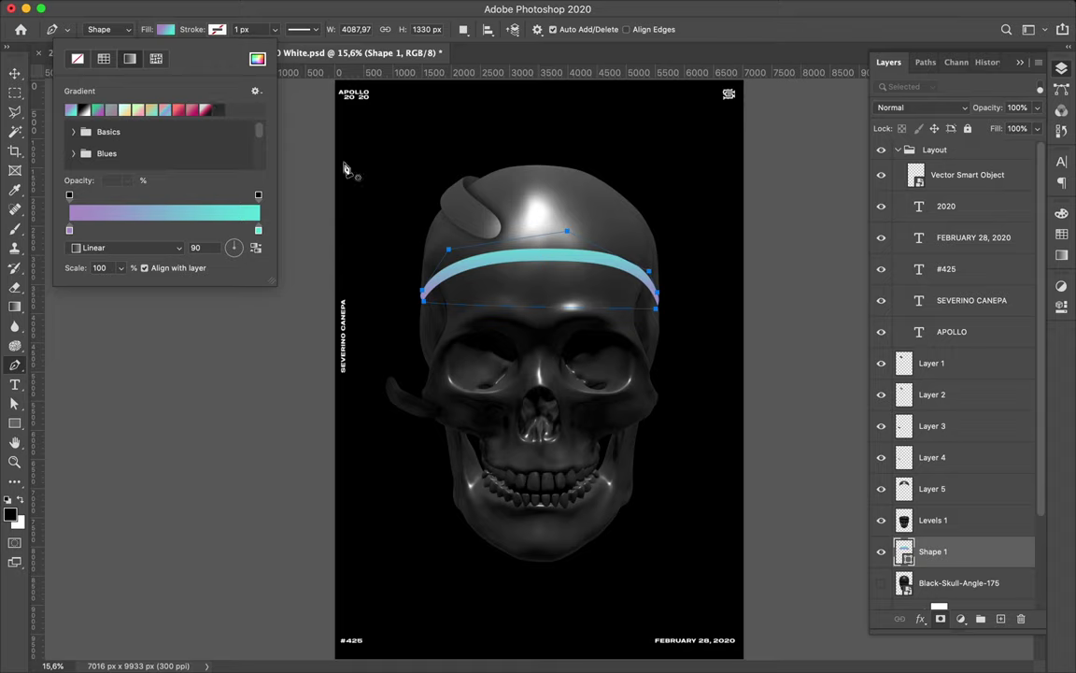
Try radial, angle, reflected and diamond gradient types on the band, enlarging the scale.
left_click(109, 246)
left_click(126, 260)
left_click_drag(120, 269, 134, 289)
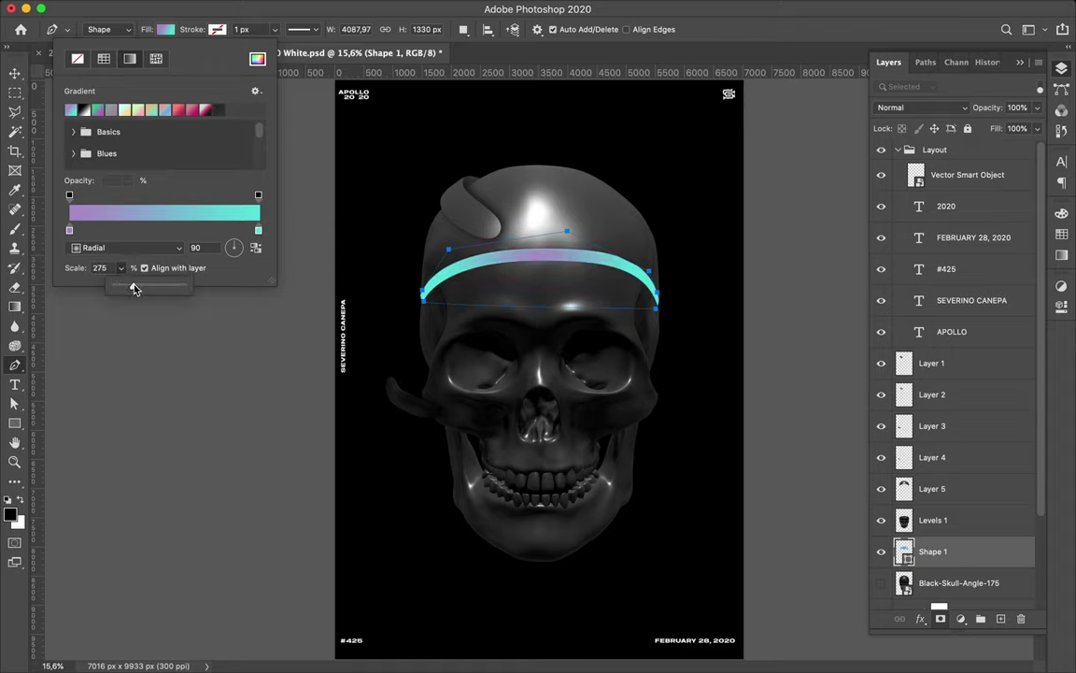
left_click(109, 246)
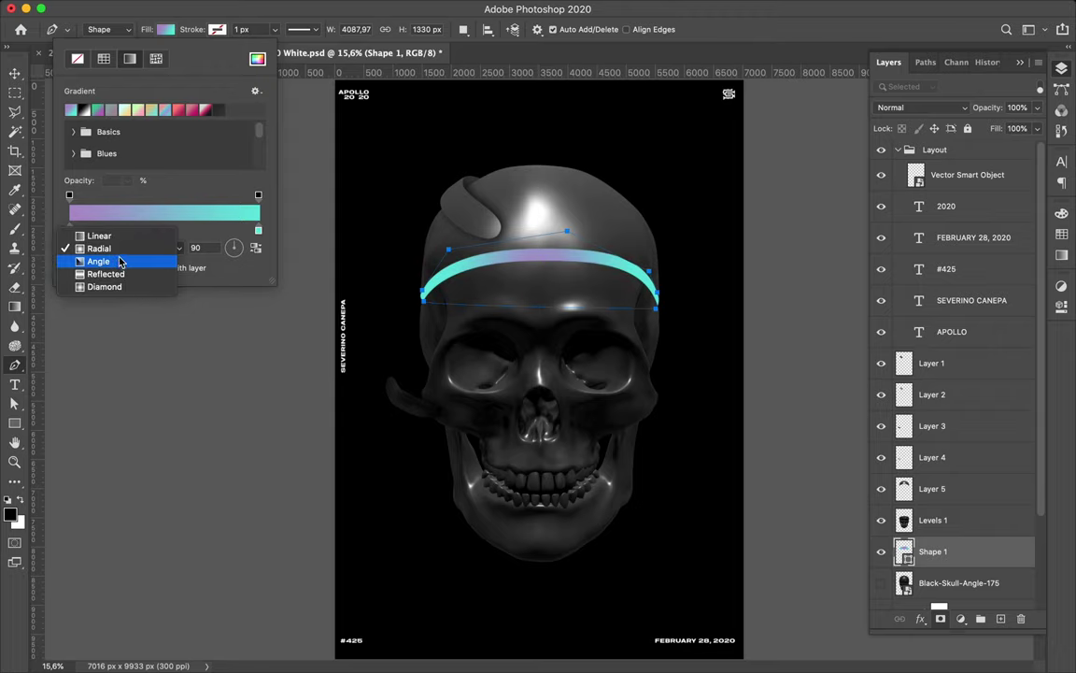
left_click(99, 259)
left_click(121, 247)
left_click(128, 260)
left_click(128, 248)
left_click(128, 261)
Return the band gradient to Linear at 100% scale and deselect the path.
left_click(142, 247)
left_click(142, 198)
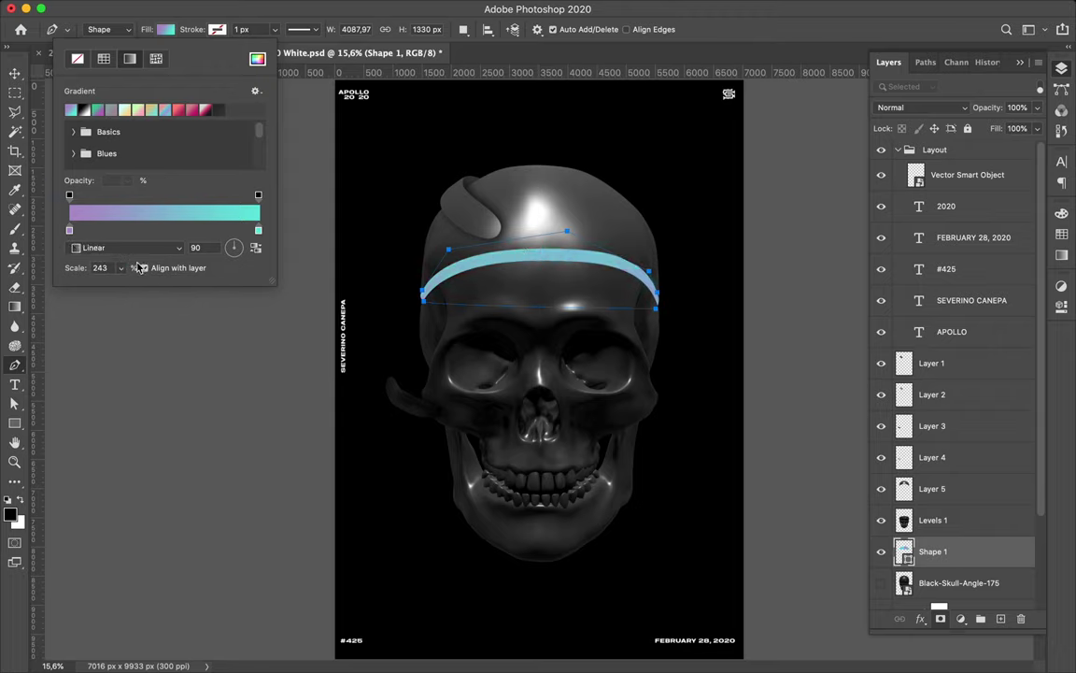
left_click_drag(155, 293, 114, 292)
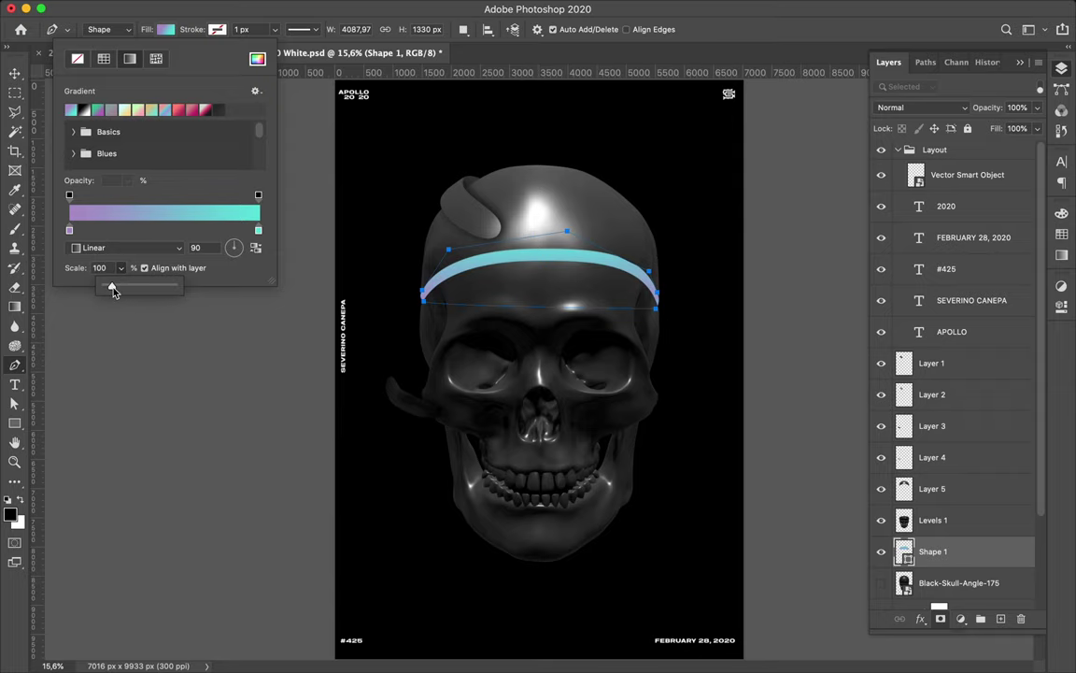
scroll(459, 237, "up", 5)
key("a")
left_click(762, 192)
scroll(761, 193, "down", 2)
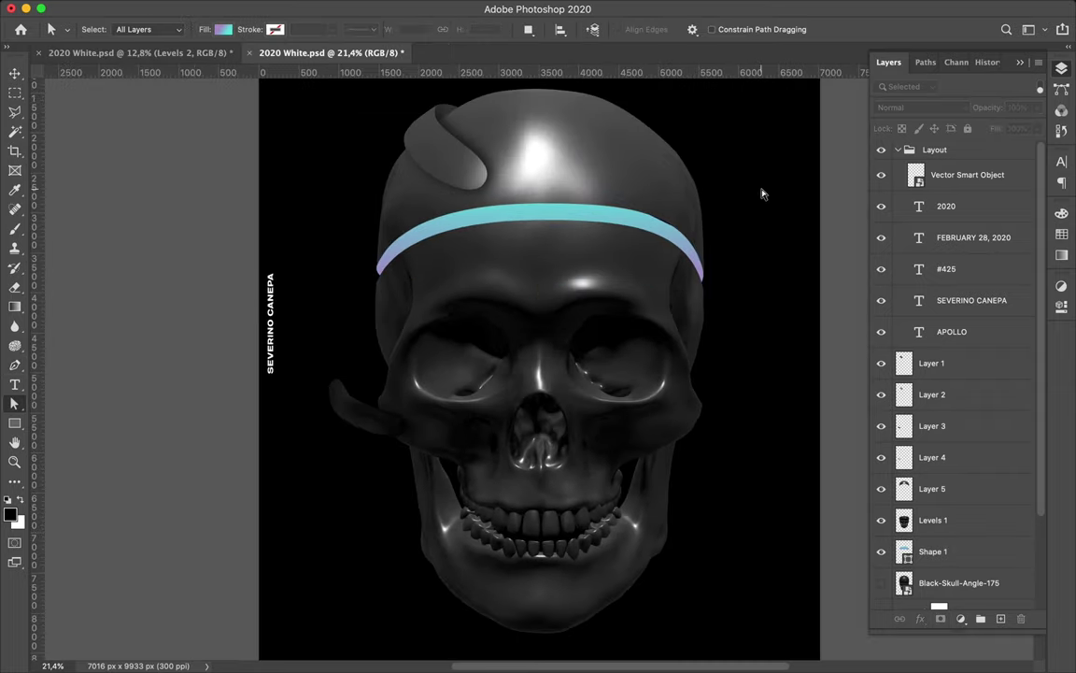
Select the Shape 1 band layer and duplicate it.
scroll(762, 192, "down", 1)
key("v")
left_click(964, 563)
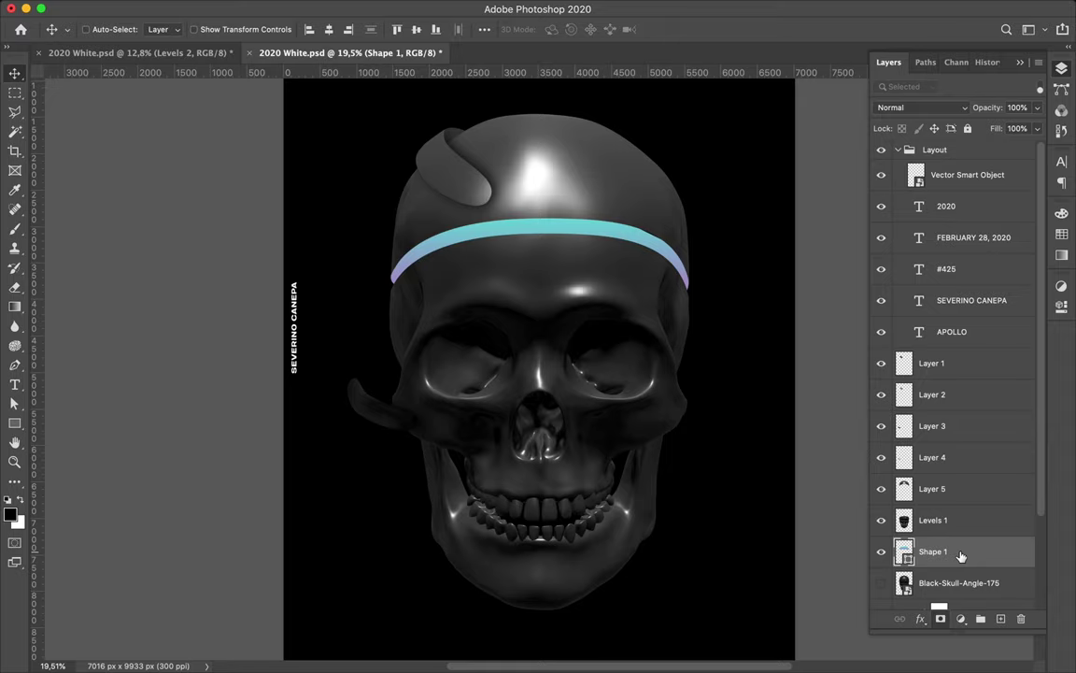
key("ctrl+j")
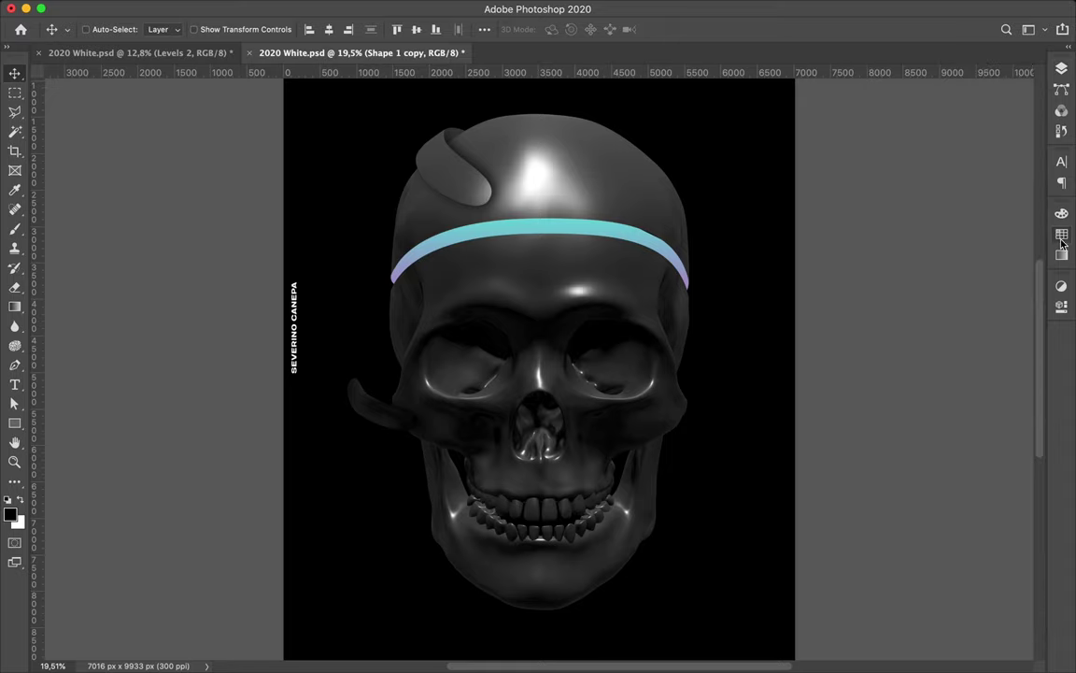
Apply a 294.5 Gaussian Blur to the band copy and move it above Layer 5.
left_click(349, 8)
mouse_move(356, 186)
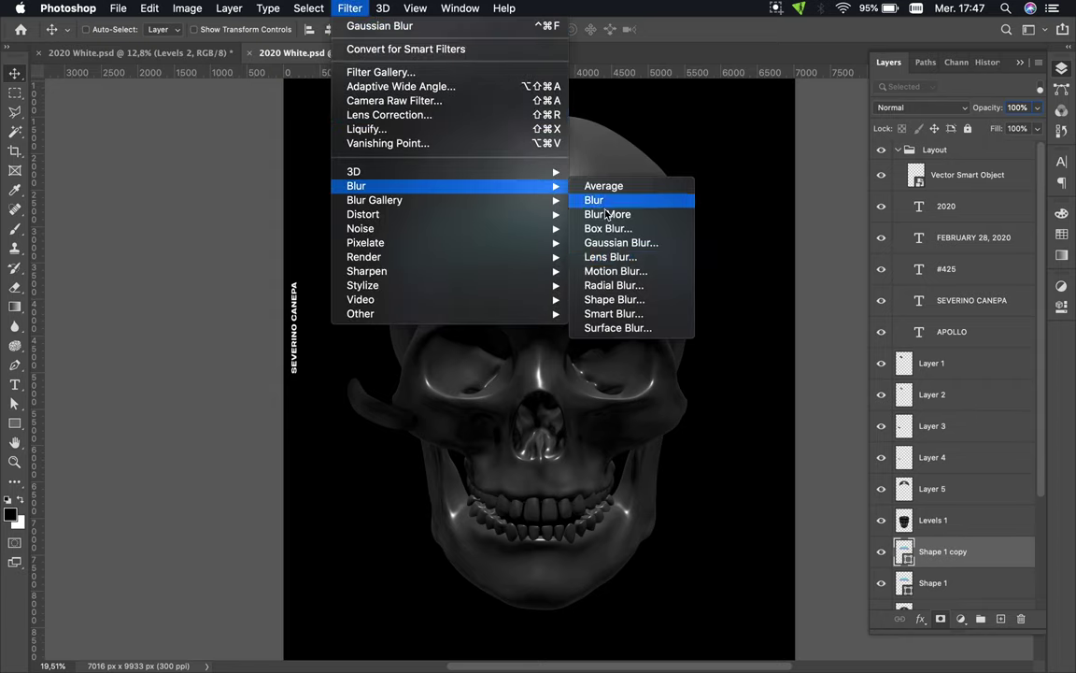
left_click(608, 241)
left_click(655, 232)
left_click_drag(103, 238, 133, 238)
left_click(202, 34)
left_click_drag(934, 551, 941, 482)
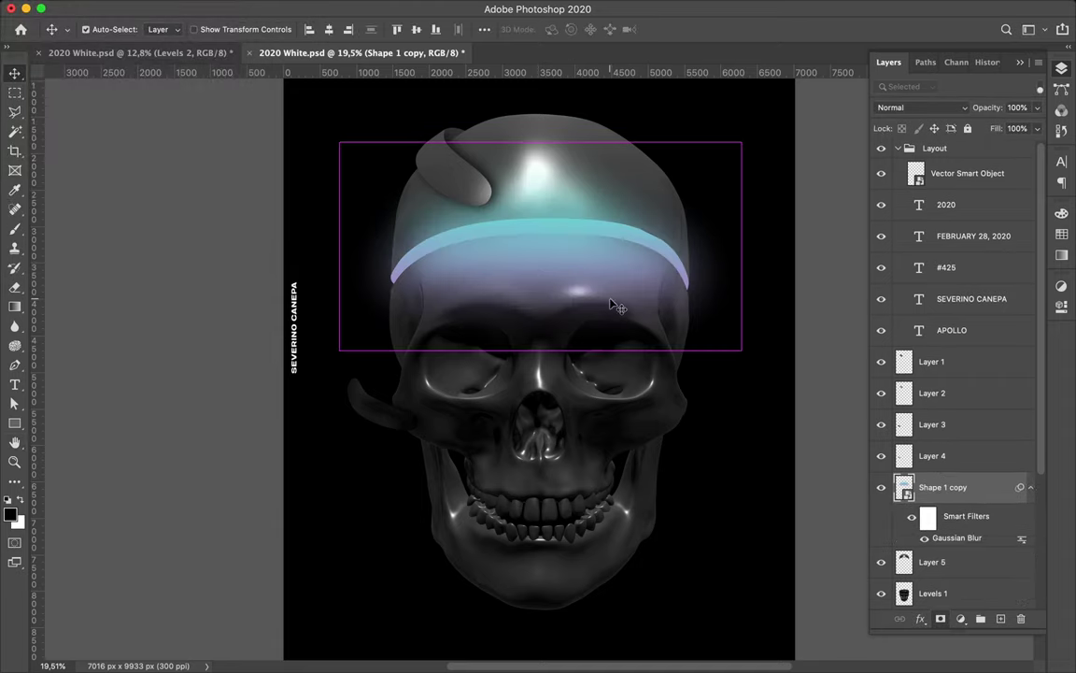
Rasterize the blurred band copy.
key("ctrl+t")
key("Return")
right_click(951, 498)
left_click(841, 278)
Warp the glow, bending its bottom edge upward and reshaping both sides.
key("ctrl+t")
right_click(565, 266)
left_click(589, 368)
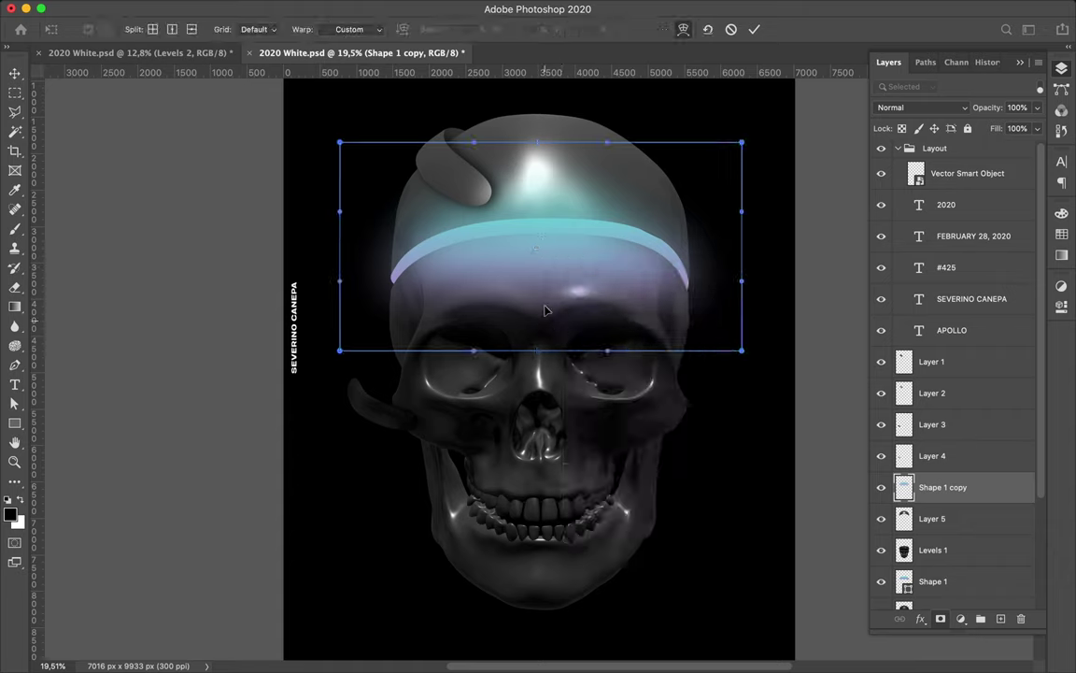
left_click_drag(540, 350, 540, 313)
left_click_drag(383, 269, 377, 279)
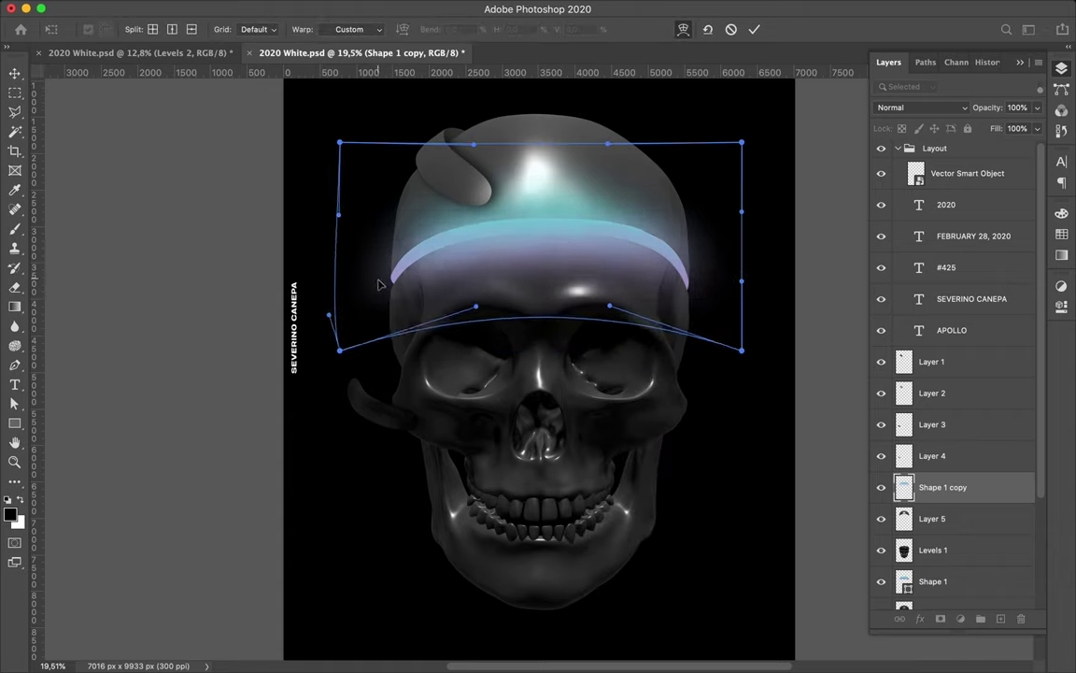
left_click_drag(713, 271, 580, 233)
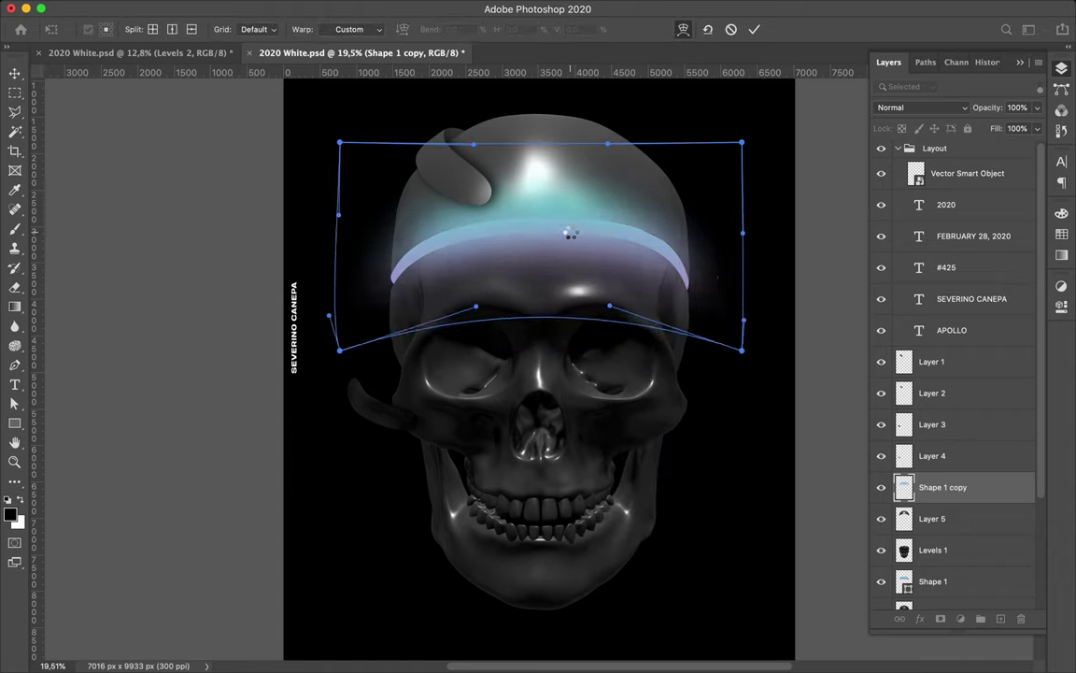
key("Return")
Set the glow layer to Color Dodge with Fill left at 100%.
left_click(925, 109)
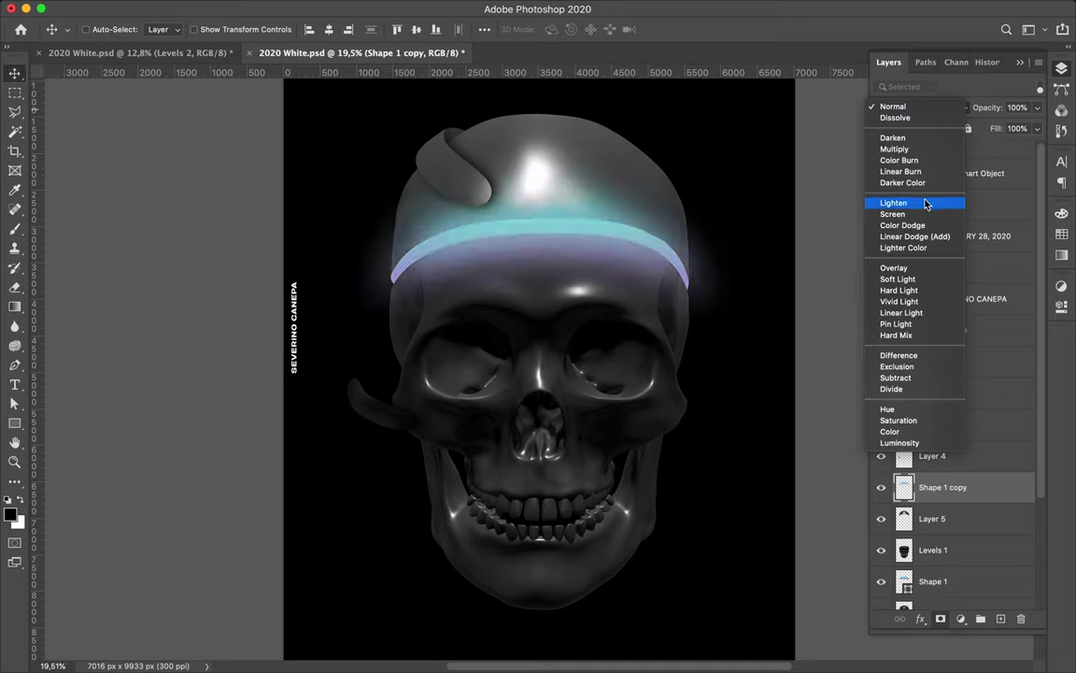
left_click(926, 227)
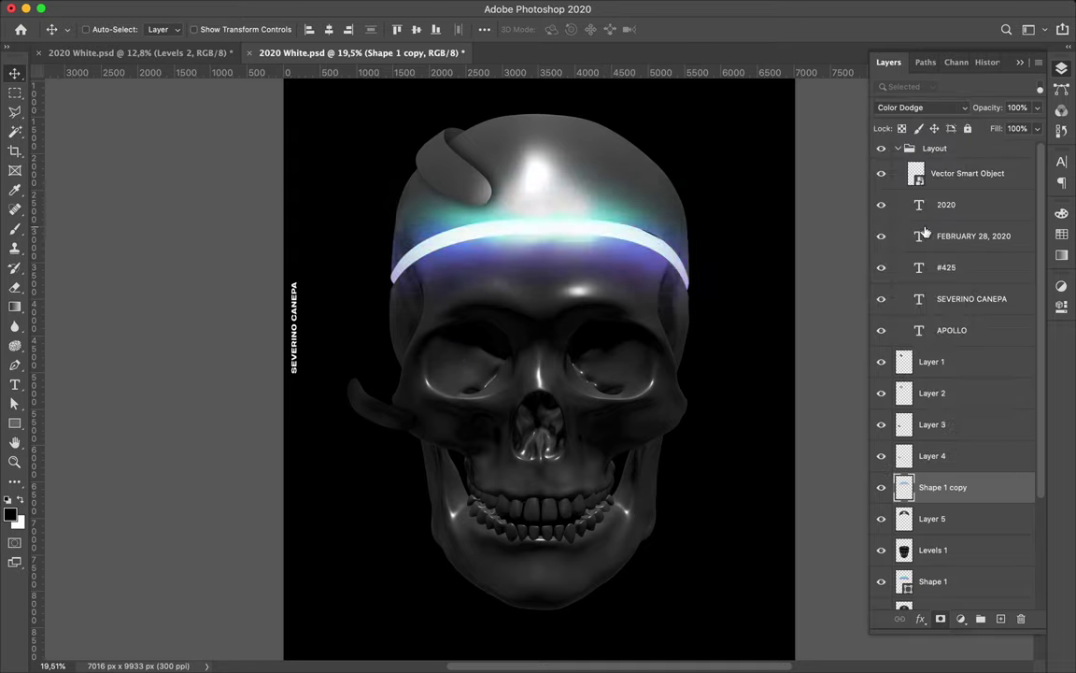
left_click(1037, 128)
left_click_drag(1010, 148, 1049, 151)
Zoom in and mark a small ellipse on the skull's upper right.
scroll(729, 252, "down", 3)
scroll(492, 209, "up", 3)
scroll(490, 210, "up", 2)
scroll(487, 210, "up", 2)
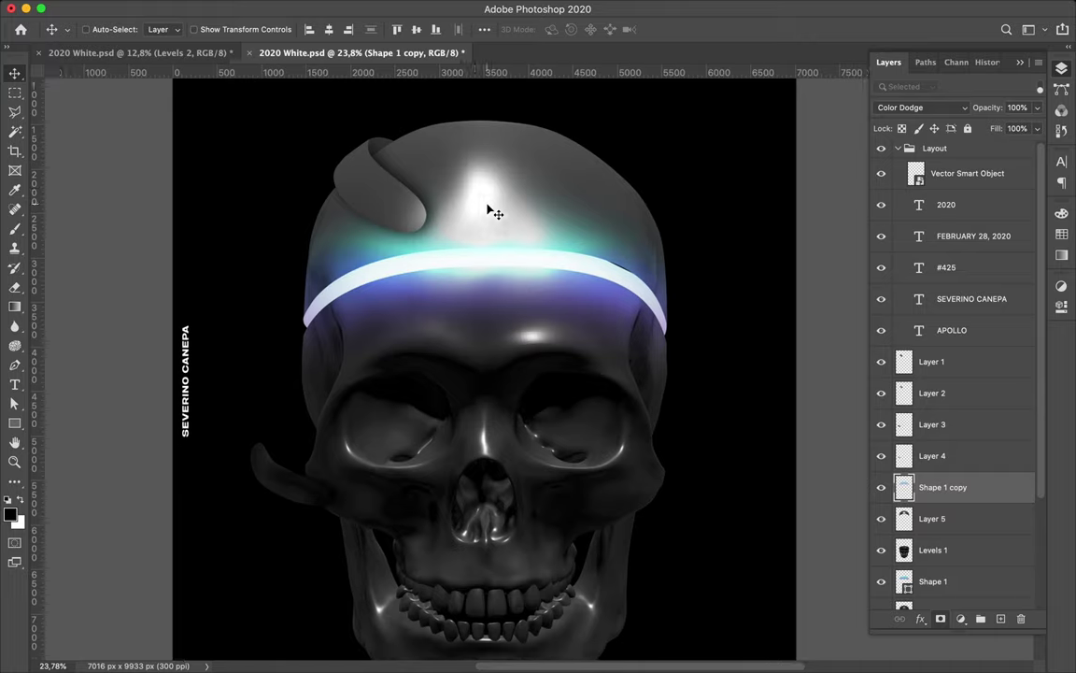
scroll(492, 209, "up", 3)
scroll(493, 210, "right", 3)
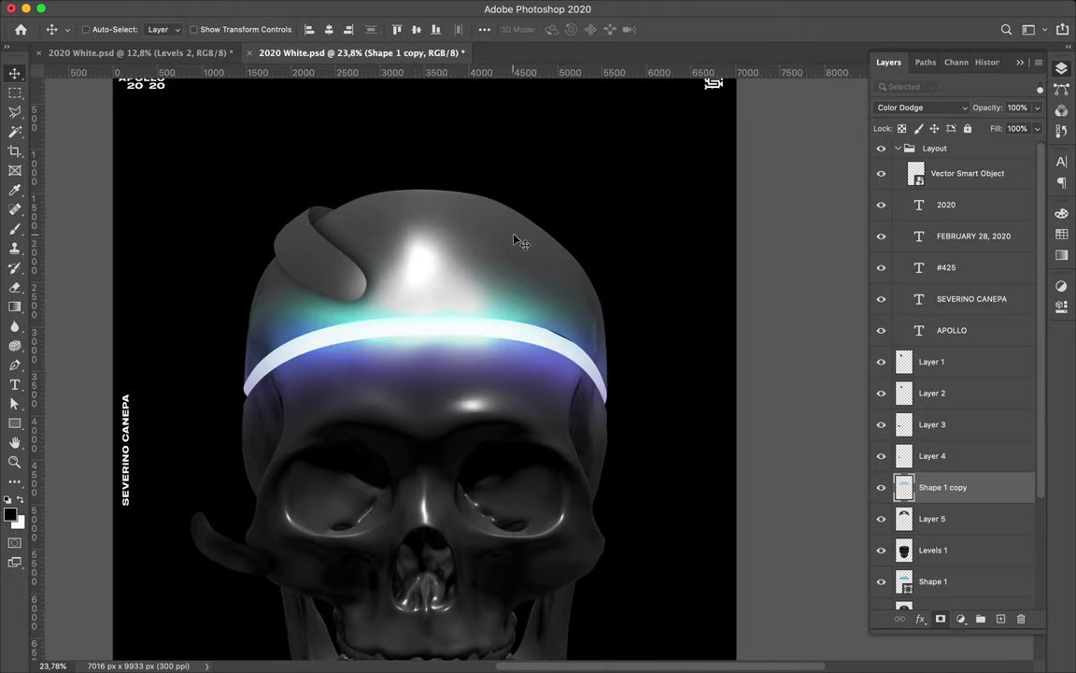
key("m")
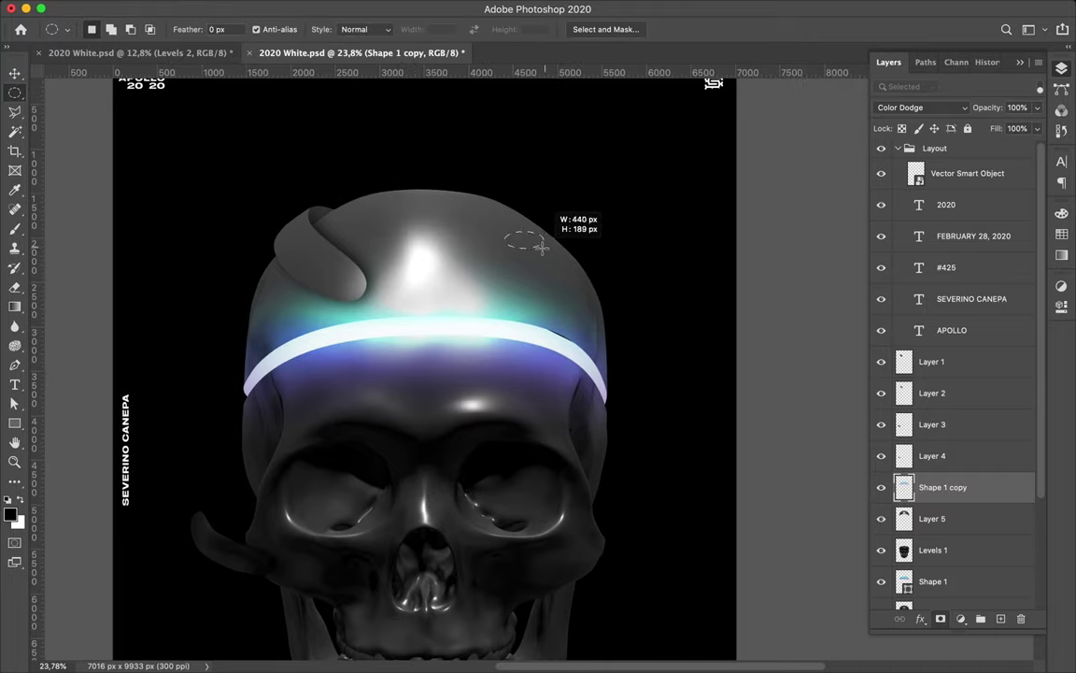
left_click(1000, 619)
Create a new empty layer and set the Pen tool to Path mode.
key("ctrl+t")
key("Return")
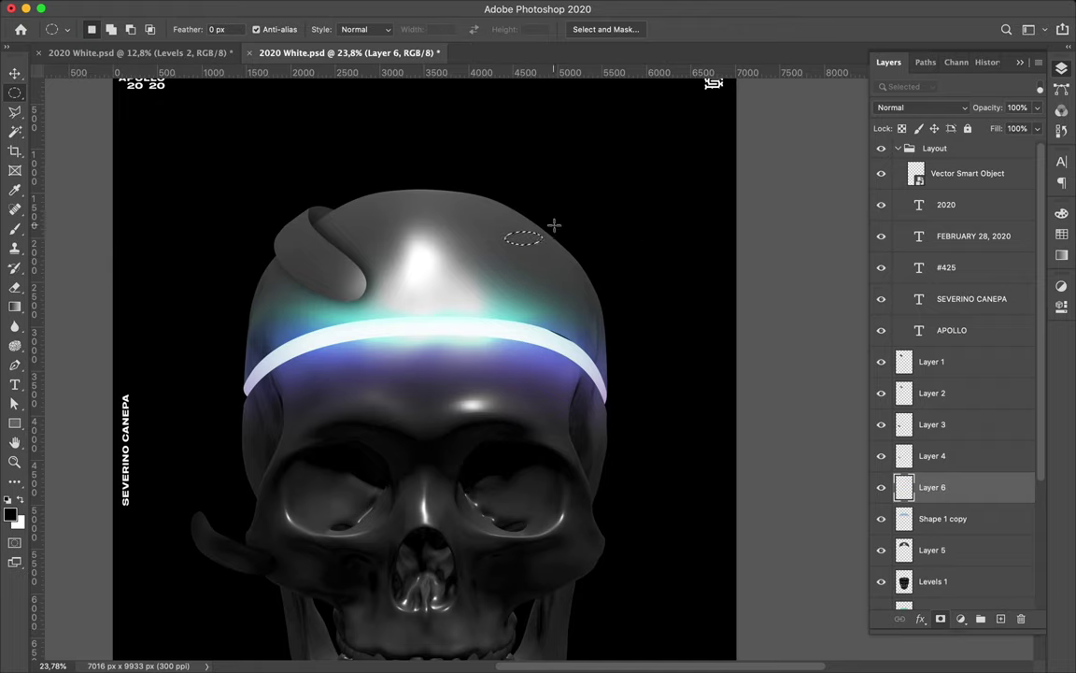
key("p")
scroll(537, 215, "up", 5)
left_click(127, 39)
scroll(522, 142, "up", 3)
scroll(522, 142, "left", 1)
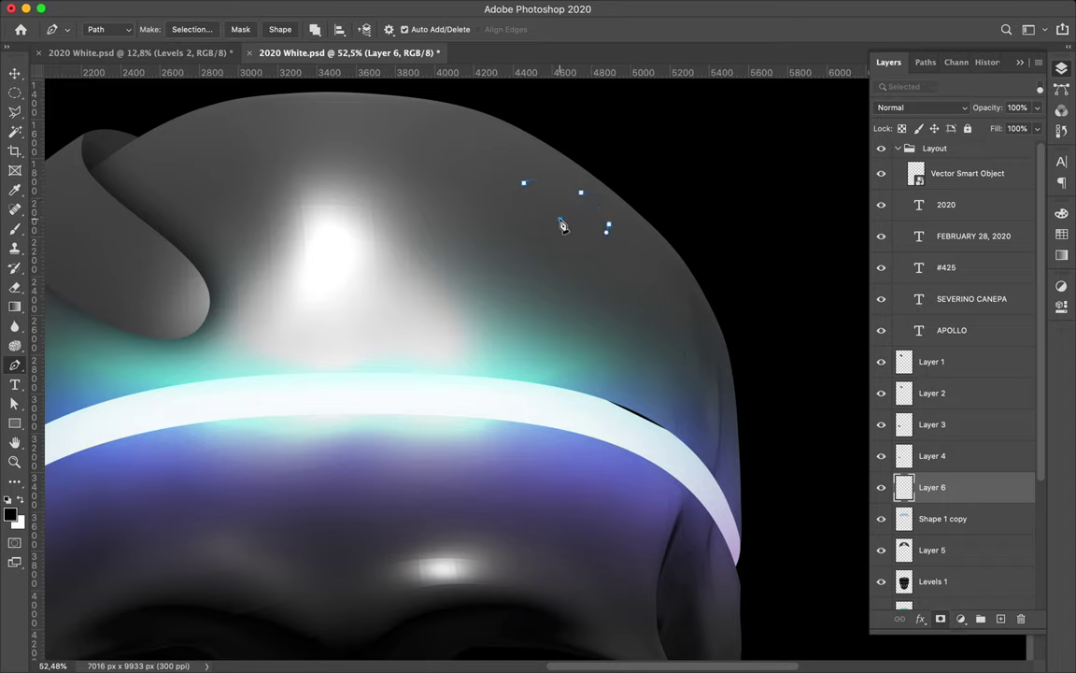
Turn the ellipse path into a selection, move Layer 6 below Shape 1 copy, deselect.
key("ctrl+Return")
key("ctrl+c")
left_click(639, 231)
mouse_move(1009, 487)
left_mouse_down()
mouse_move(1017, 627)
mouse_move(937, 476)
left_mouse_up()
key("ctrl+d")
key("v")
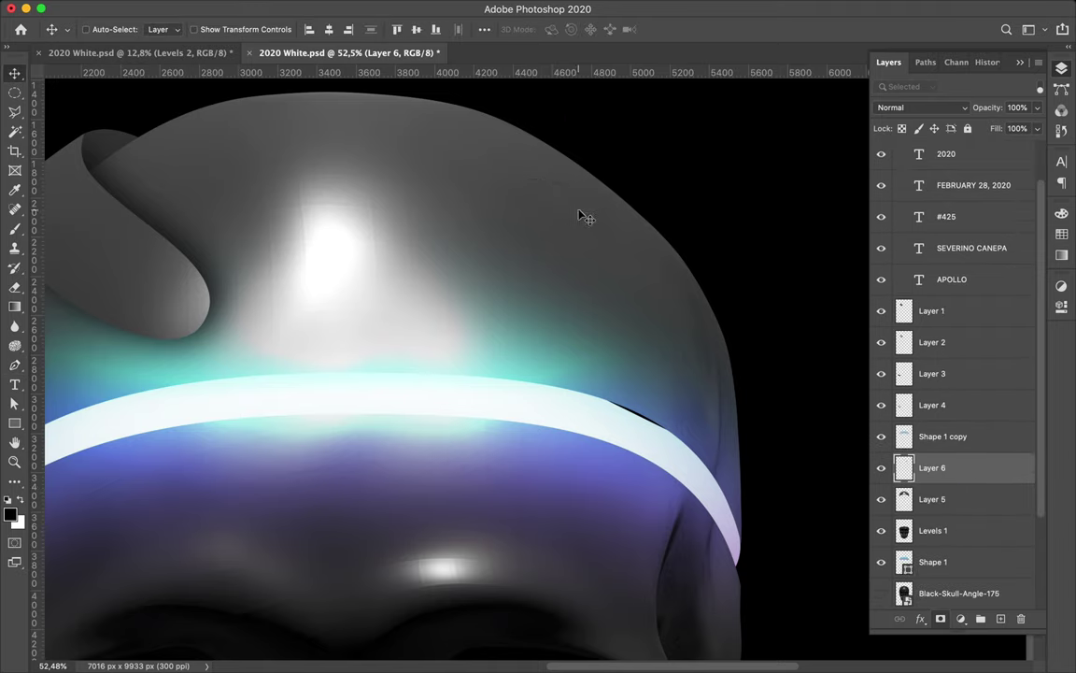
scroll(624, 280, "up", 3)
Duplicate the Shape 1 headband layer and move the copy up the stack.
key("a")
left_click(623, 455)
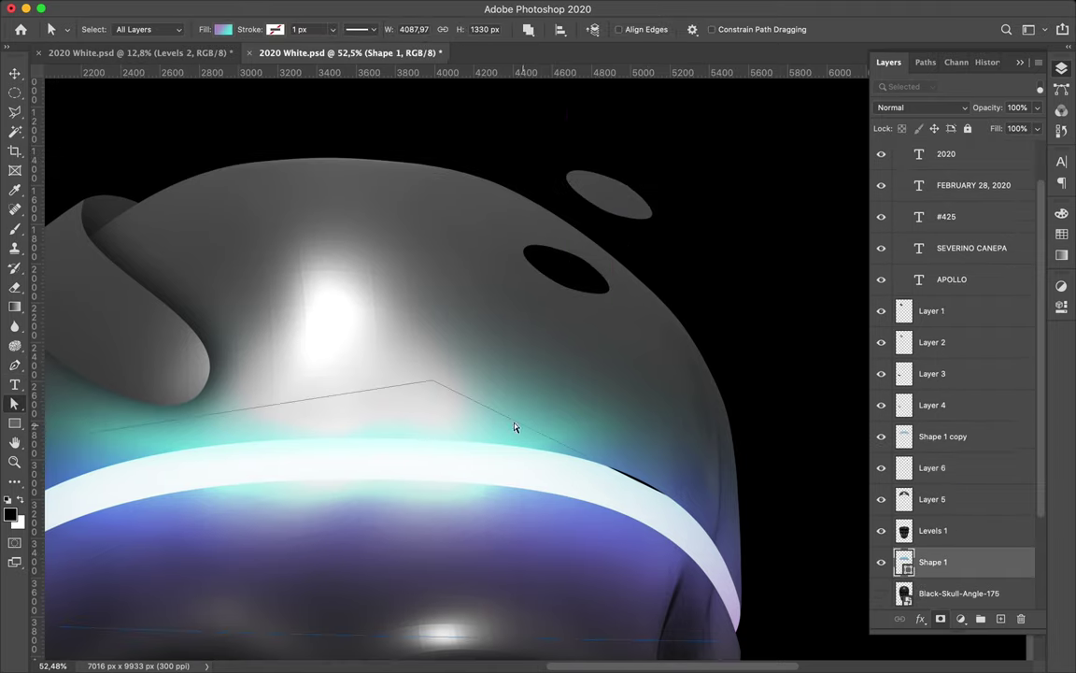
scroll(707, 489, "down", 1)
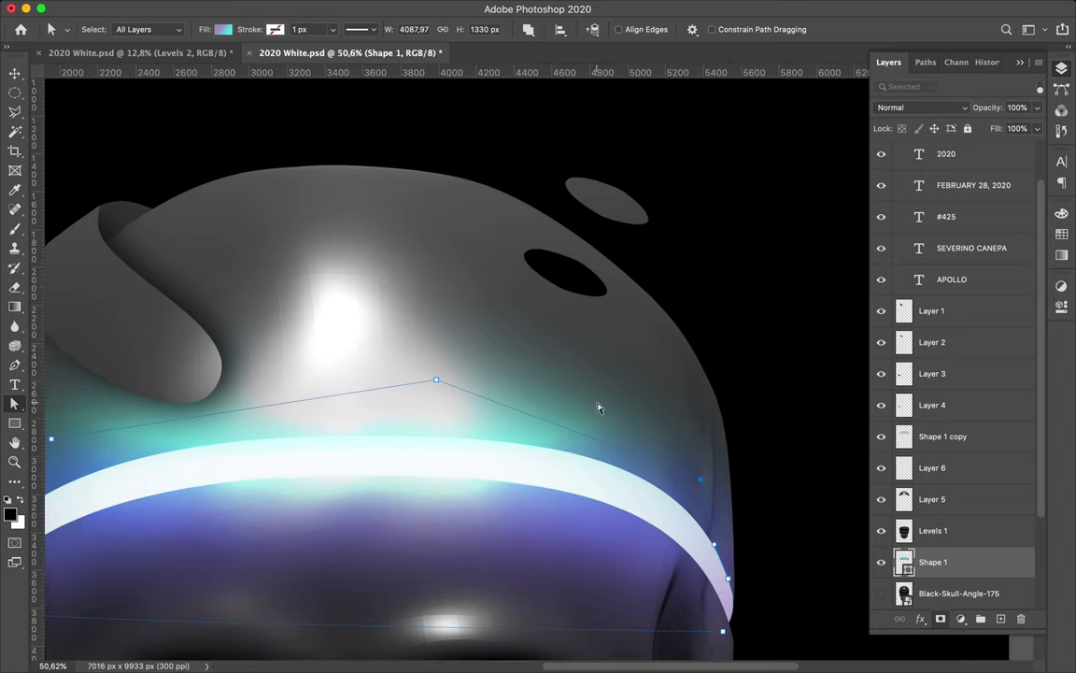
key("v")
key("ctrl+j")
mouse_move(934, 445)
left_mouse_down()
mouse_move(935, 305)
mouse_move(934, 478)
left_mouse_up()
Reshape the teal duplicate into a small ellipse on the skull's upper right.
key("a")
mouse_move(445, 480)
left_mouse_down()
mouse_move(580, 282)
mouse_move(614, 276)
left_mouse_up()
left_click_drag(569, 182, 551, 241)
key("p")
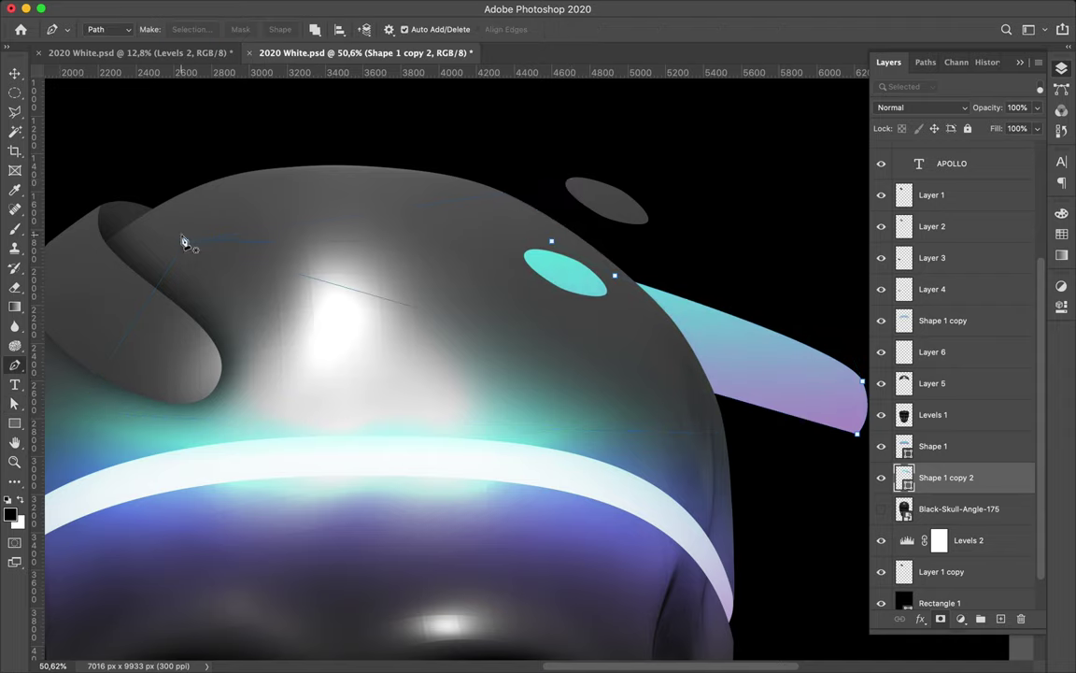
key("a")
left_click_drag(857, 432, 862, 383)
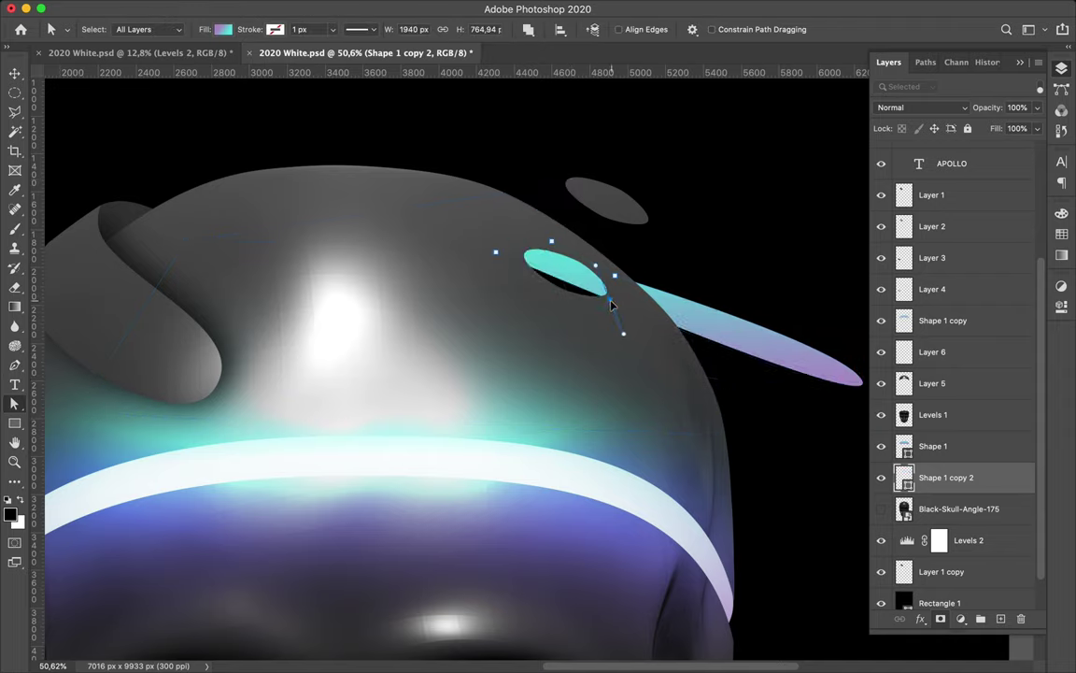
left_click_drag(611, 304, 603, 276)
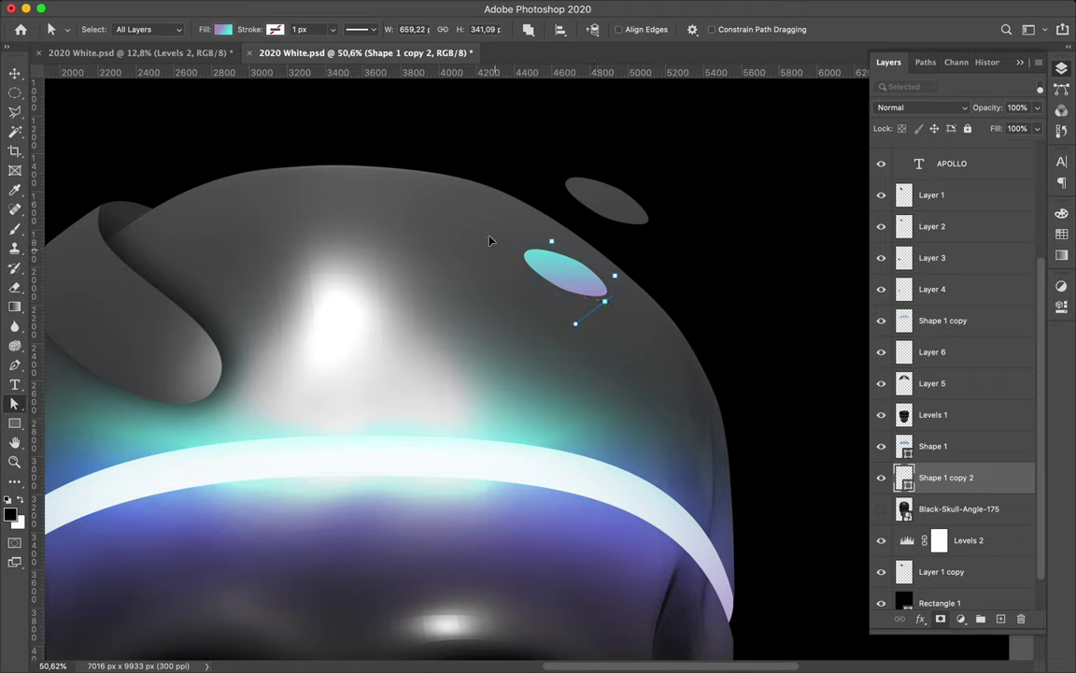
key("v")
Alt-drag a duplicate of the Shape 1 copy glow below Levels 1.
scroll(897, 467, "down", 2)
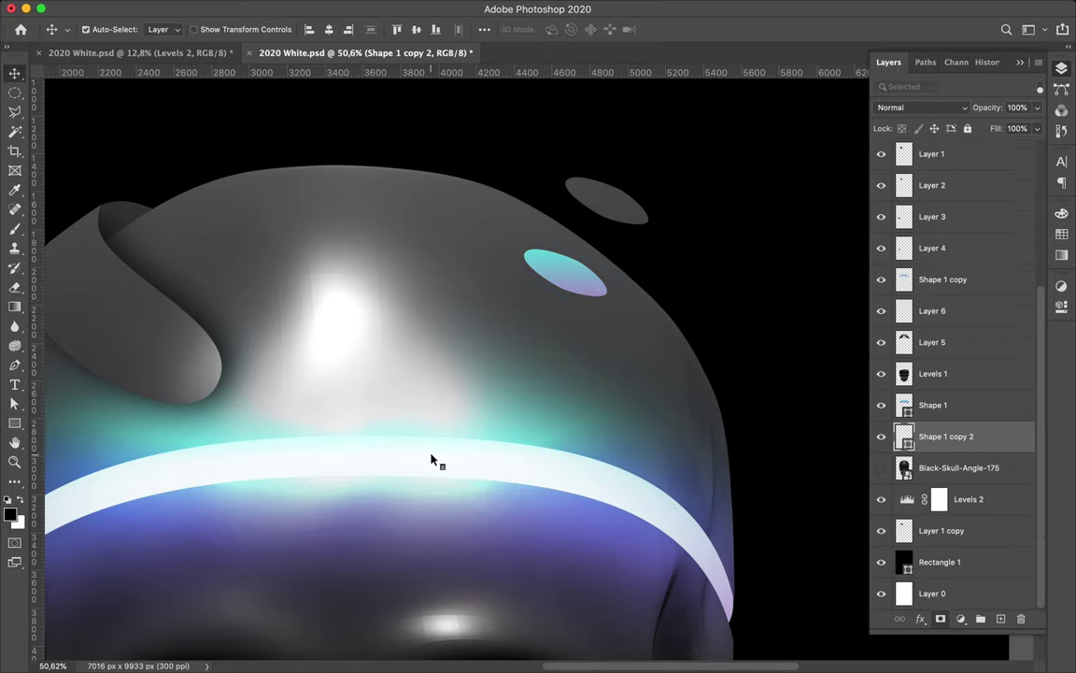
left_click(946, 279)
left_click_drag(949, 281, 954, 403)
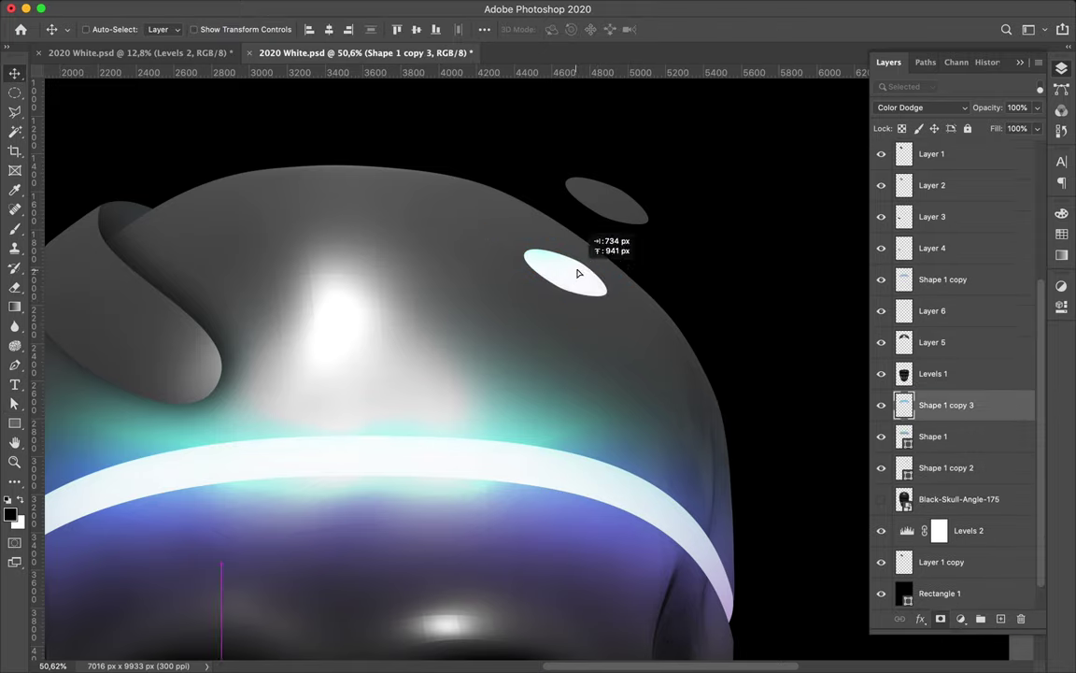
scroll(587, 251, "down", 2)
scroll(588, 248, "down", 2)
Scale and tilt the copied glow onto the teal ellipse, then merge it down.
key("ctrl+t")
mouse_move(589, 248)
left_mouse_down()
mouse_move(543, 315)
mouse_move(523, 312)
left_mouse_up()
left_click_drag(721, 303, 626, 343)
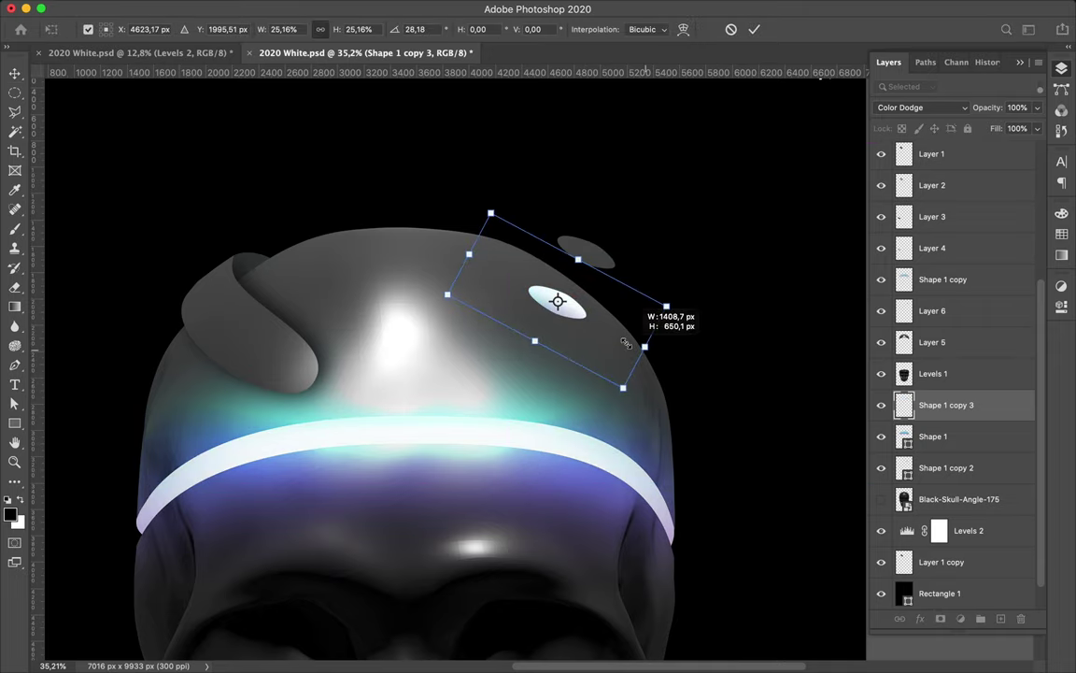
key("Return")
key("ctrl+e")
left_click(945, 437)
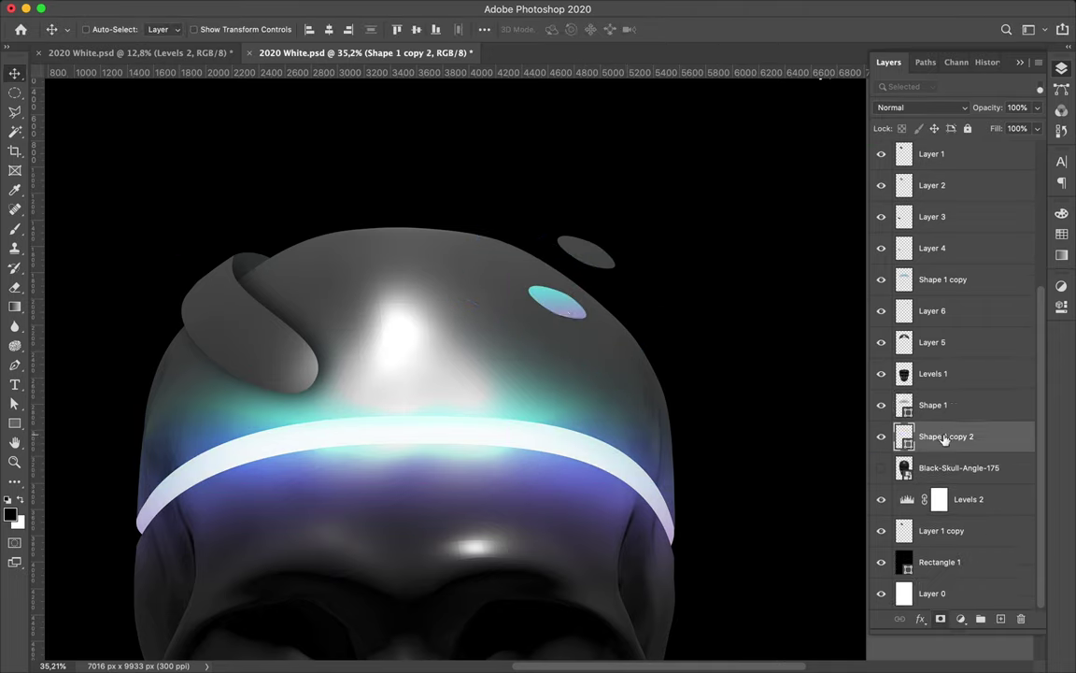
Fill a new layer's ellipse selection with a gradient and move it onto the teal ellipse.
left_click(599, 262)
key("ctrl+shift+alt+n")
key("g")
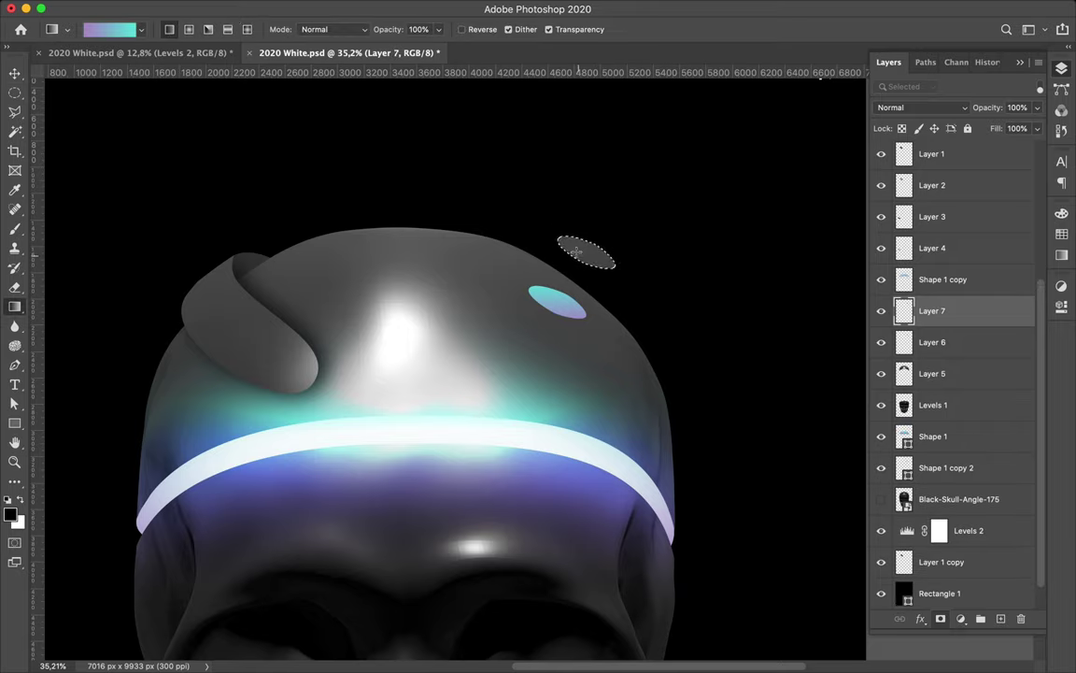
key("ctrl+d")
key("v")
mouse_move(559, 239)
left_mouse_down()
mouse_move(613, 269)
mouse_move(585, 318)
left_mouse_up()
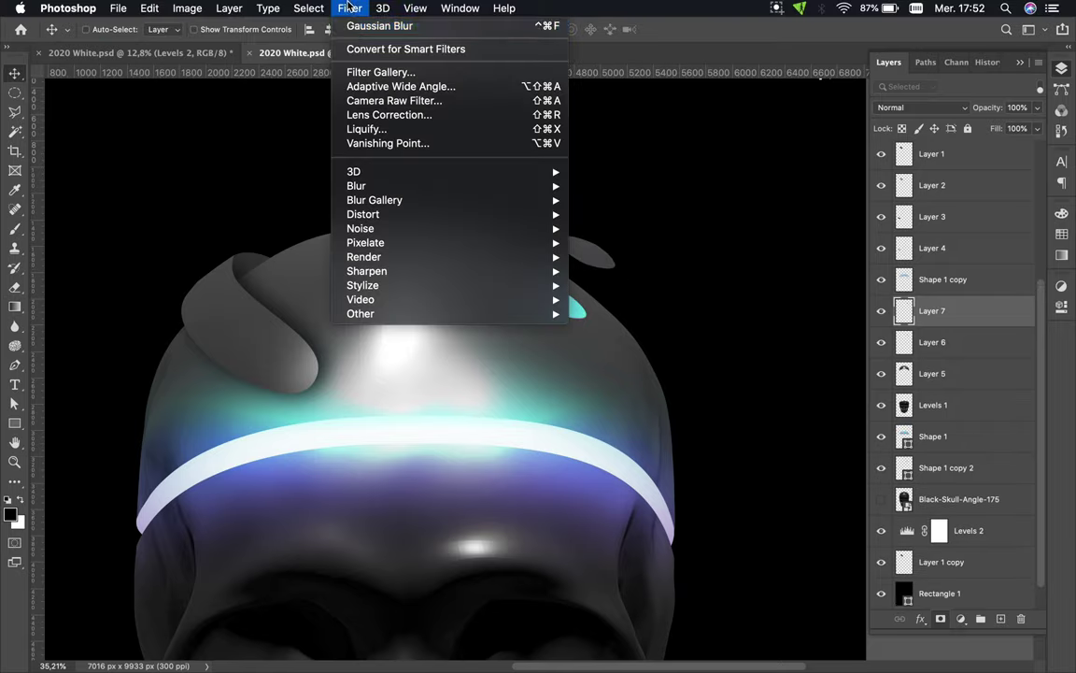
Gaussian-blur Layer 7 at about 42 radius and set it to Linear Dodge.
left_click(360, 7)
mouse_move(356, 186)
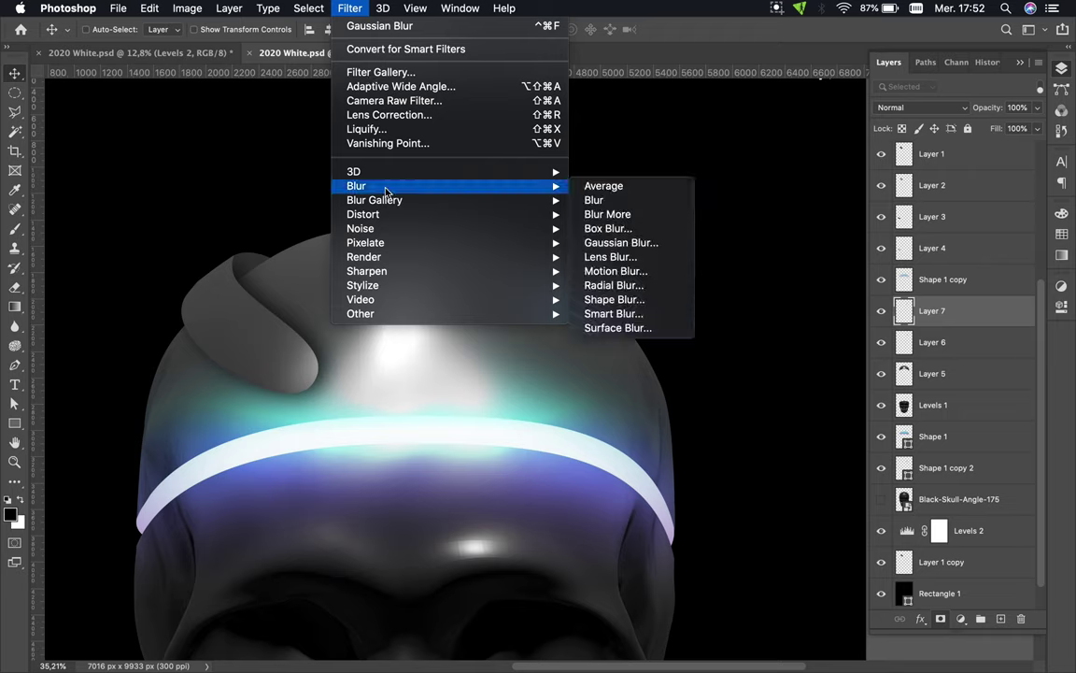
left_click(645, 257)
left_click_drag(133, 236, 98, 234)
left_click(202, 34)
left_click(922, 108)
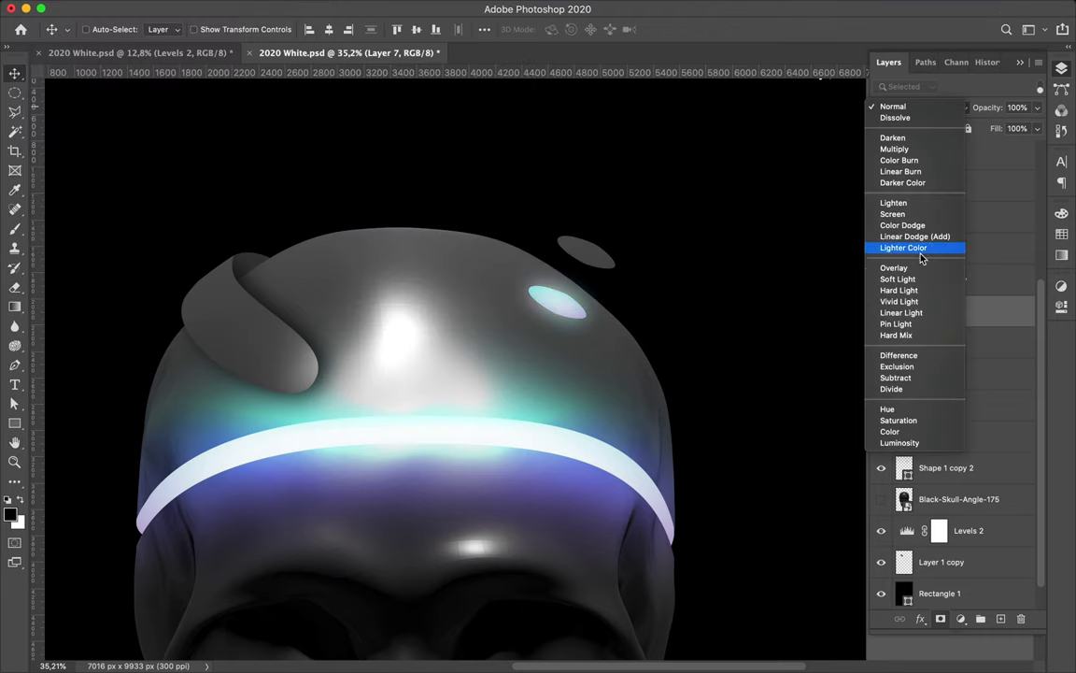
left_click(919, 238)
Duplicate the glow and apply an angled Motion Blur so it streaks upward.
key("ctrl+j")
left_click(349, 7)
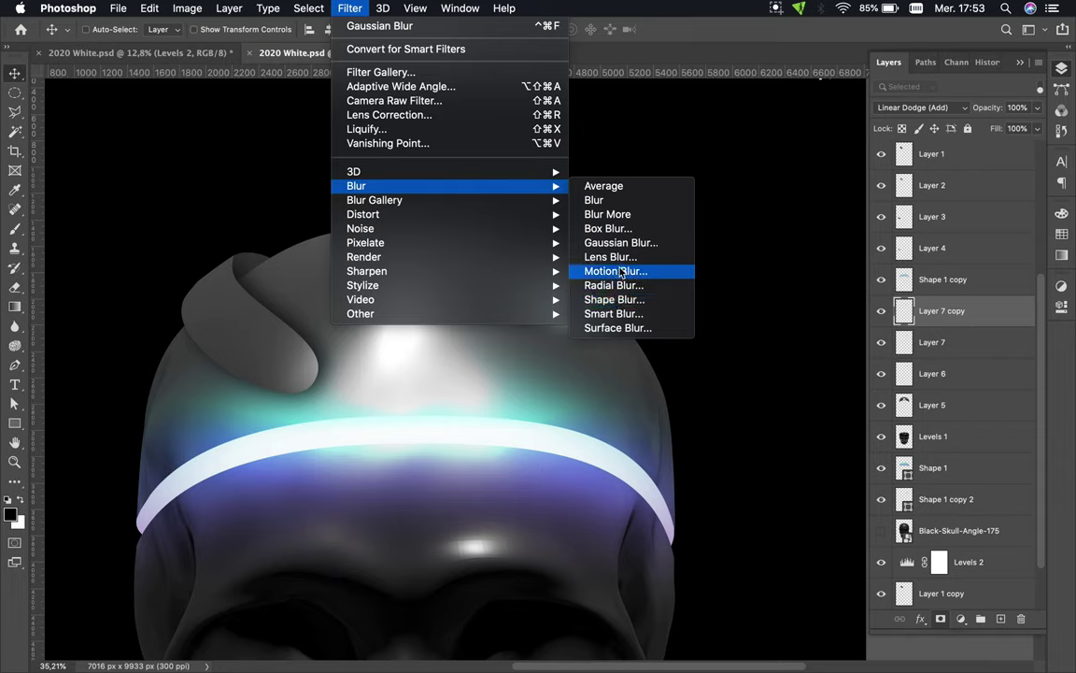
left_click(615, 271)
left_click_drag(42, 277, 112, 275)
left_click_drag(137, 229, 140, 221)
left_click_drag(127, 280, 114, 278)
key("Return")
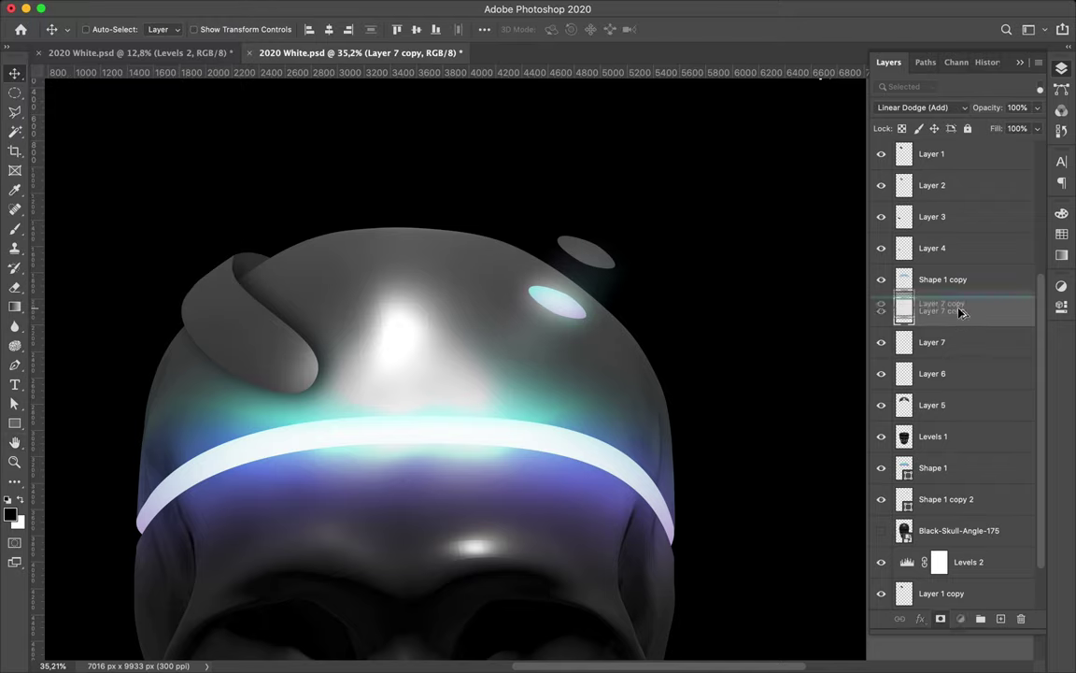
Duplicate the motion-blurred glow as Layer 7 copy 2 and transform both copies together.
key("ctrl+j")
left_click(973, 342, "shift")
key("ctrl+t")
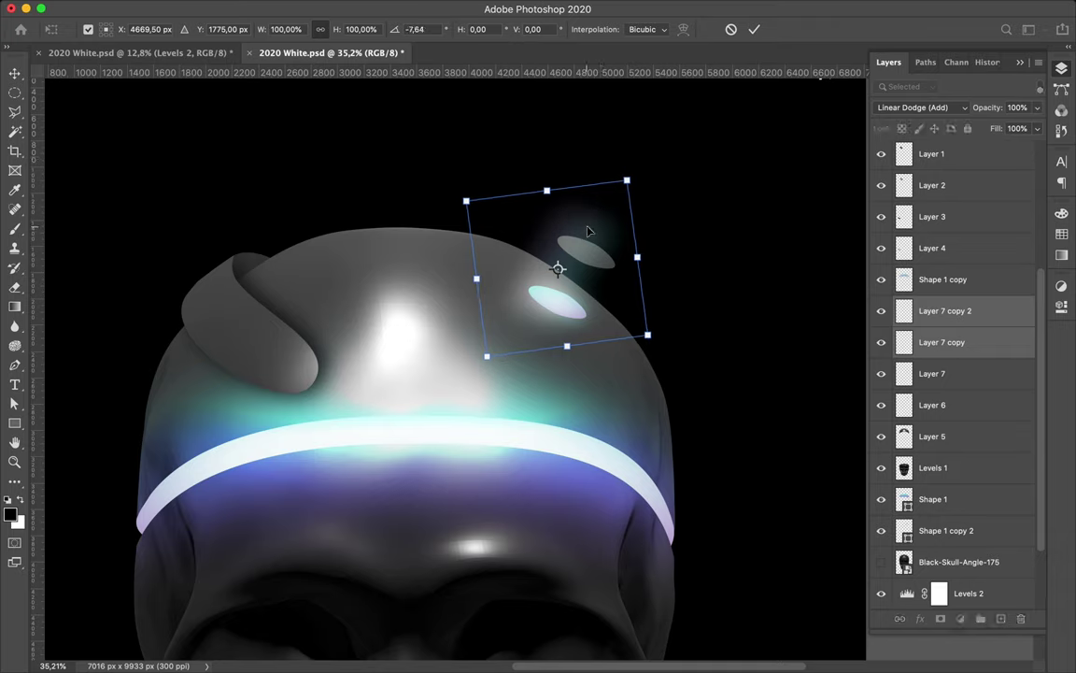
Merge the two glow copies in Normal mode, duplicate the result, and hide Layer 7 copy 2.
left_click_drag(589, 202, 608, 228)
key("Escape")
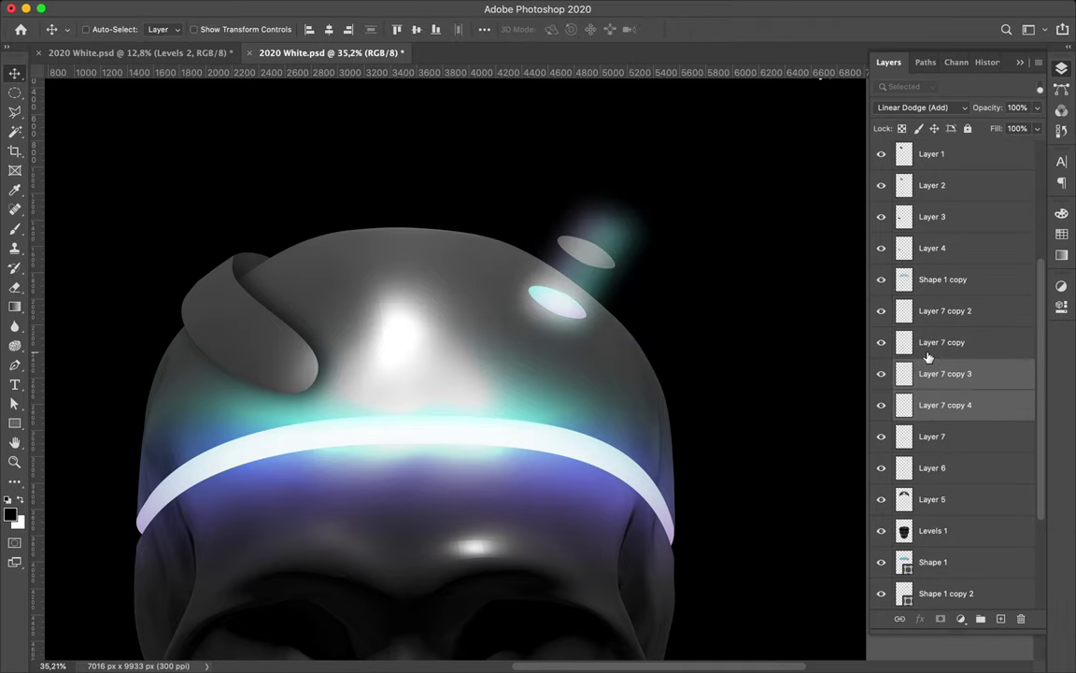
key("ctrl+e")
left_click(929, 108)
left_click(933, 112)
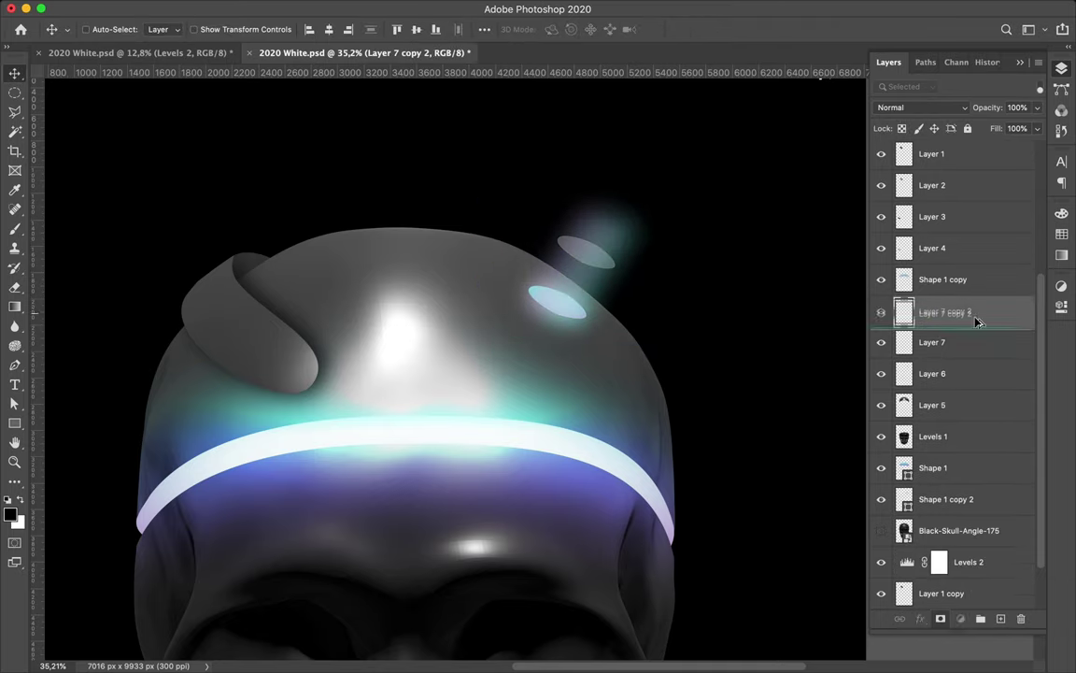
key("ctrl+j")
left_click(880, 310)
Warp the glow copy into a tall, tapered light beam.
key("ctrl+t")
right_click(626, 243)
left_click(654, 337)
left_click_drag(580, 222, 665, 244)
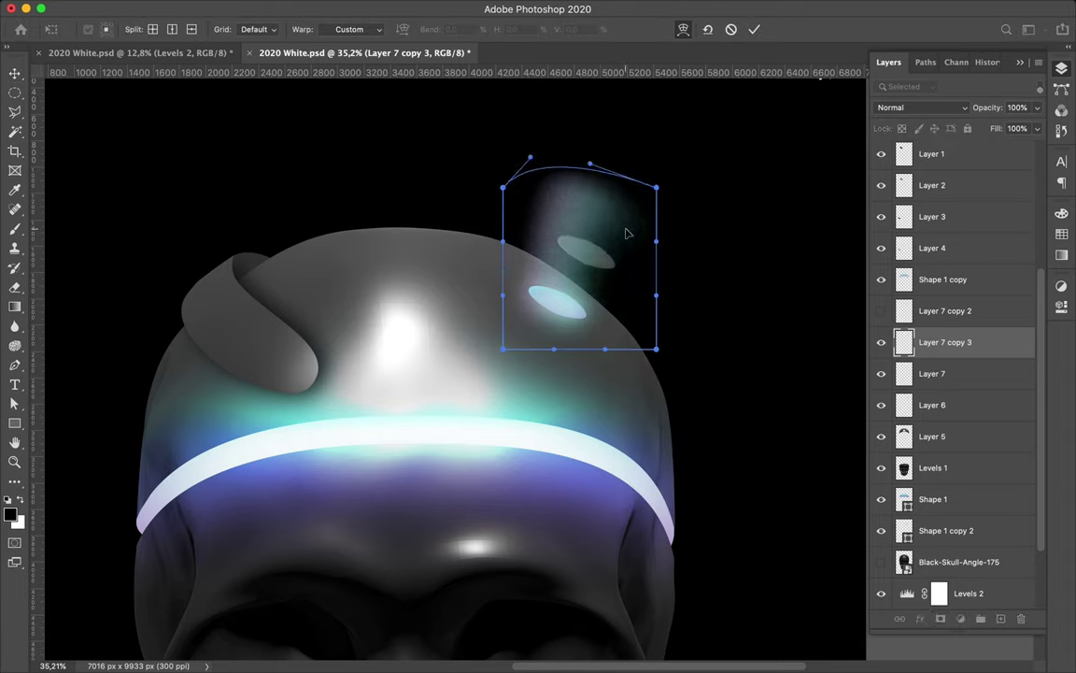
left_click_drag(502, 295, 529, 287)
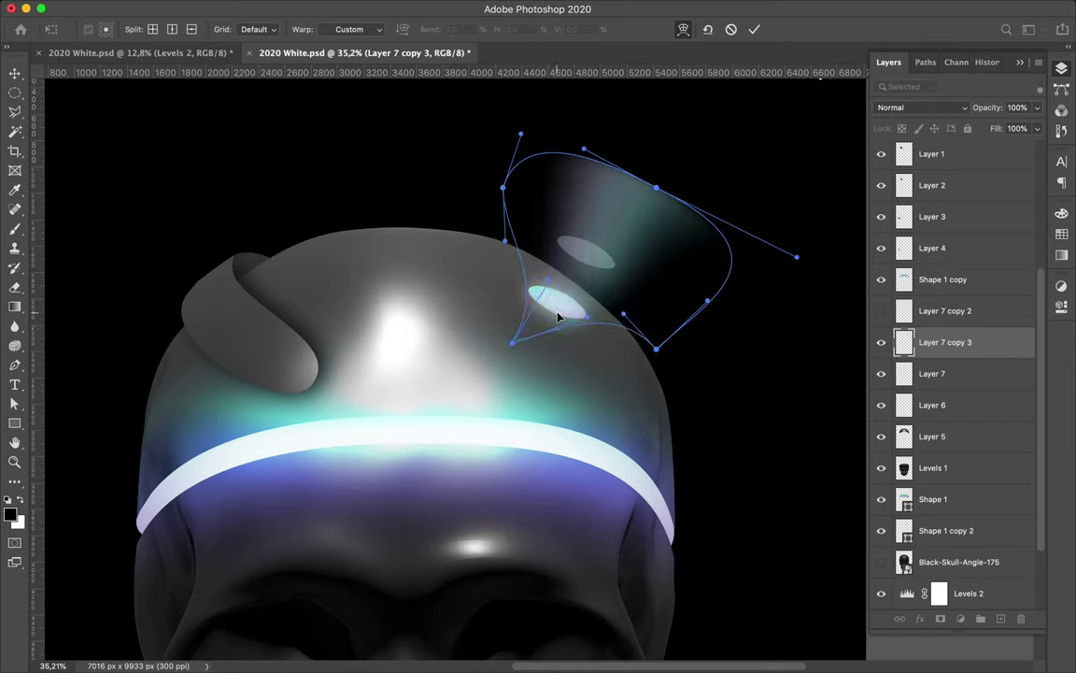
left_click_drag(660, 190, 676, 124)
left_click_drag(585, 67, 554, 98)
key("Return")
key("ctrl+t")
key("Return")
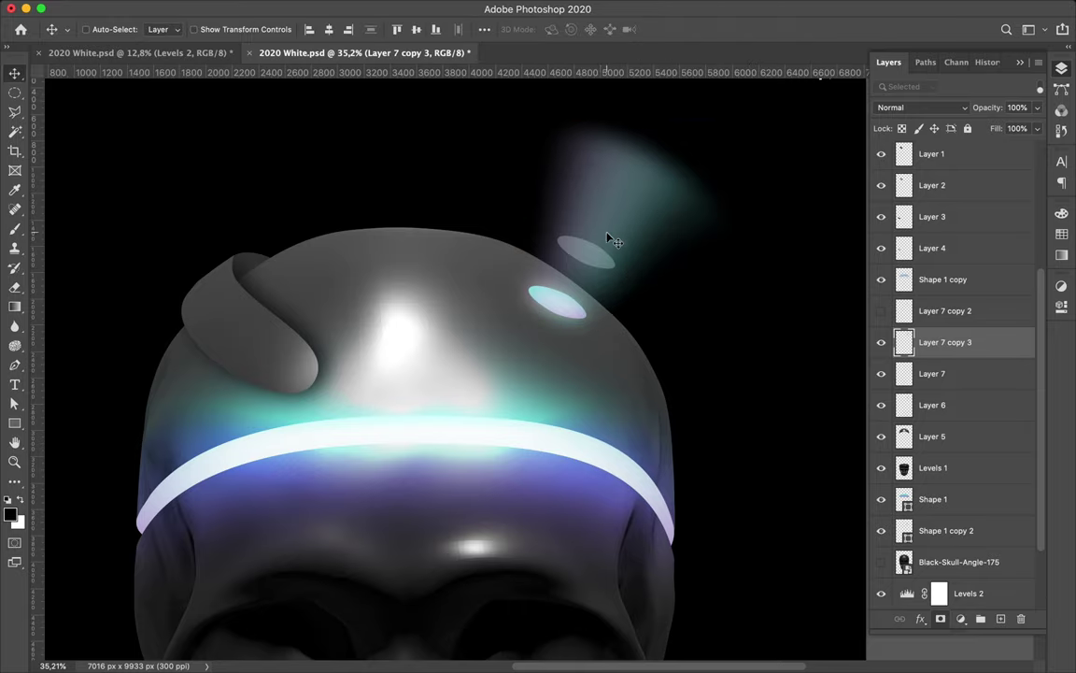
Trace the beam outline as a path and adjust its anchors with Direct Selection.
scroll(612, 205, "up", 2)
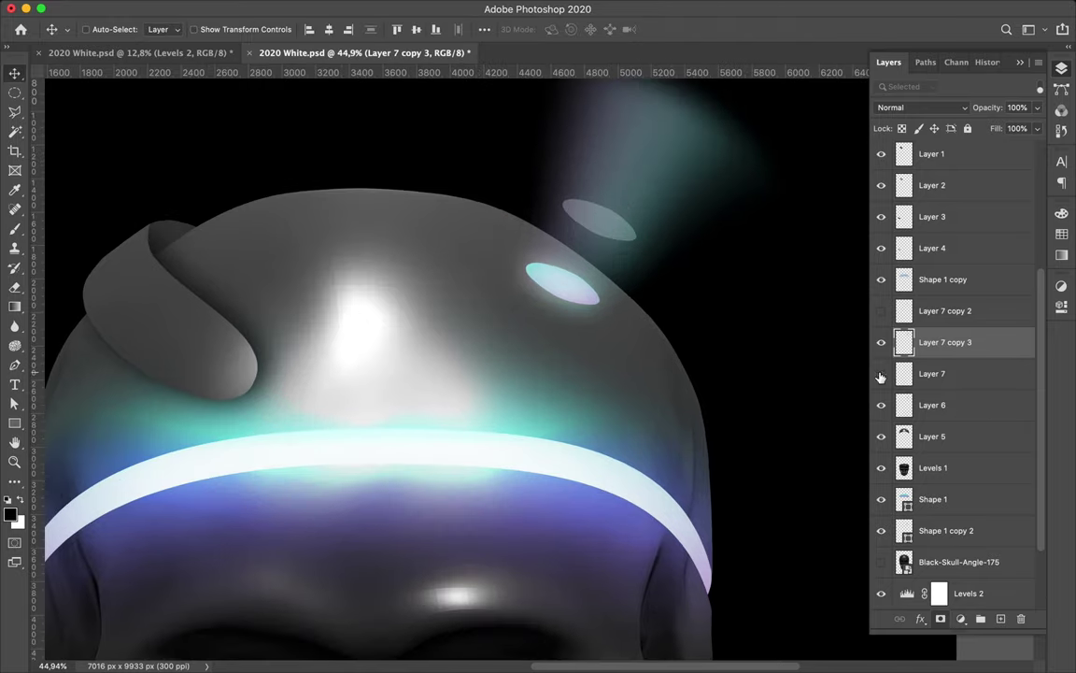
scroll(711, 222, "up", 3)
key("p")
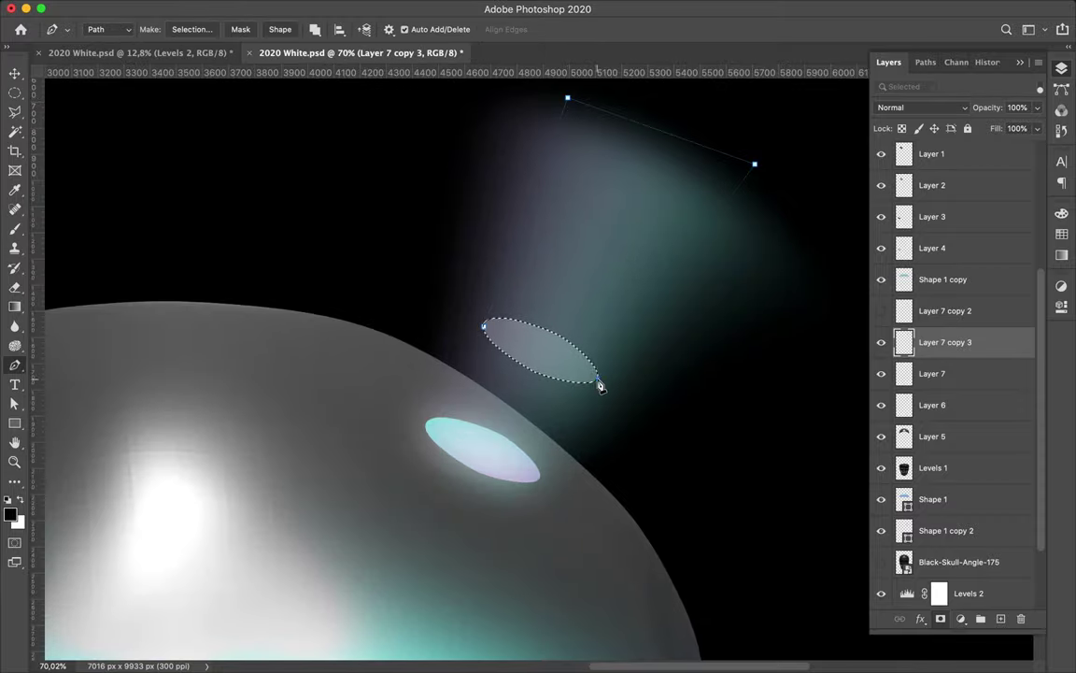
key("a")
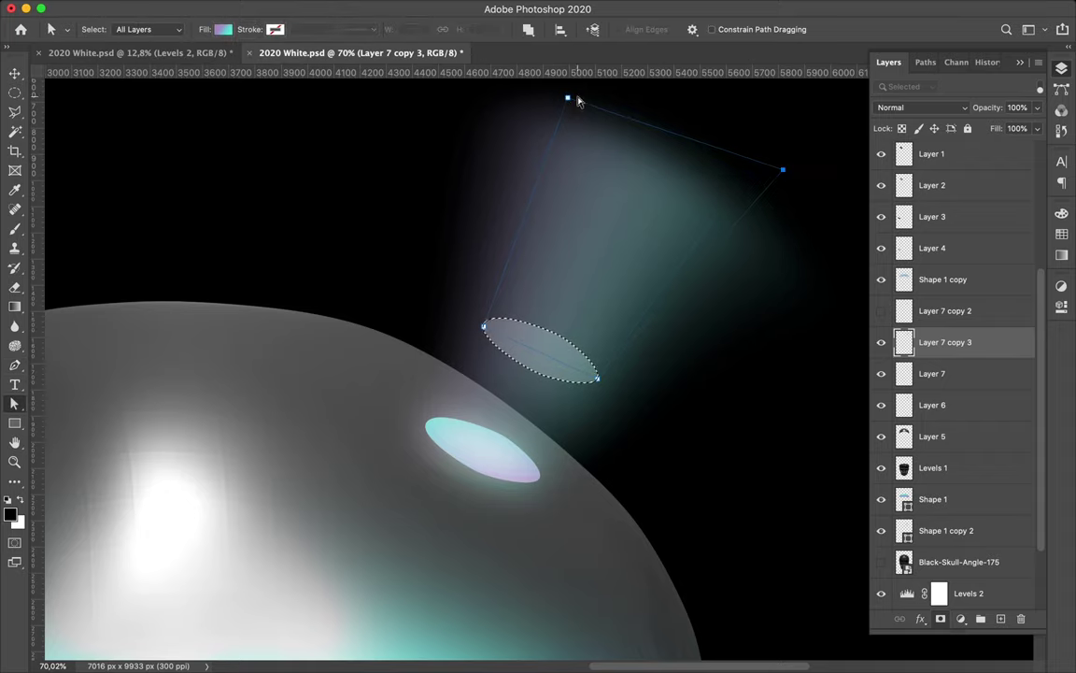
scroll(517, 319, "up", 3)
scroll(274, 284, "up", 3)
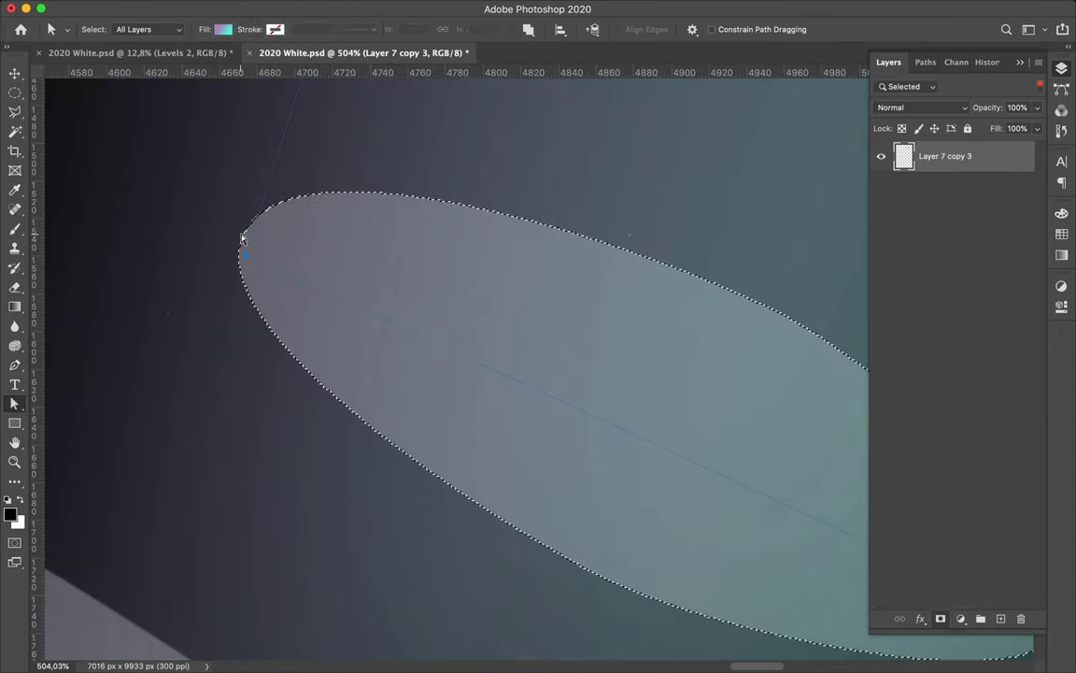
scroll(243, 241, "right", 10)
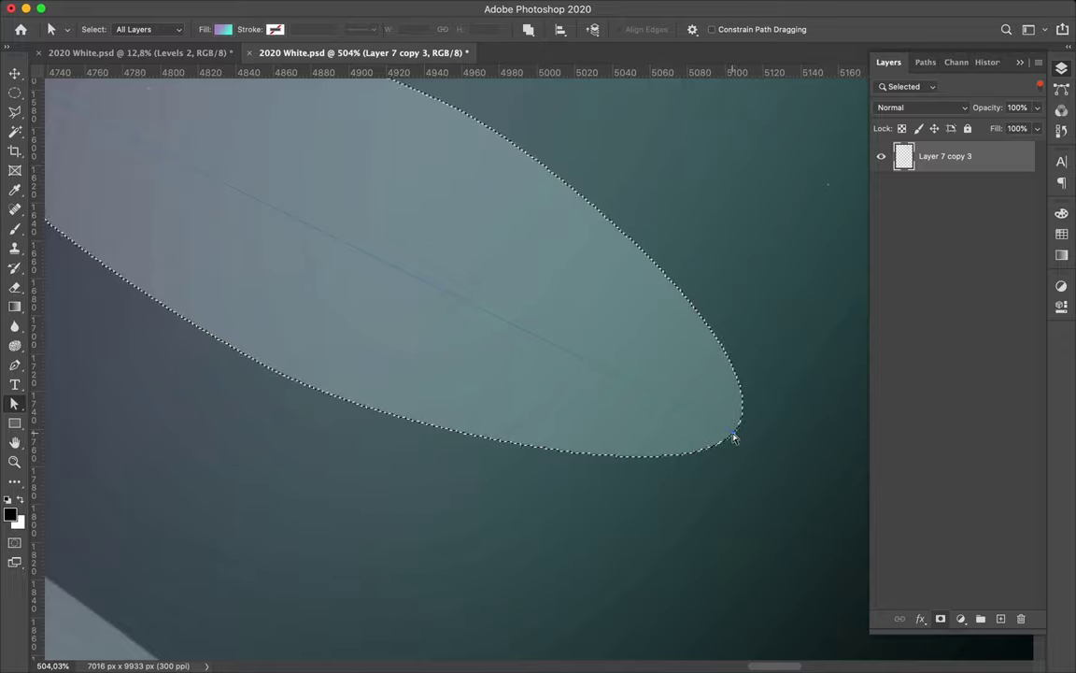
Turn off the Layers panel 'Selected' filter and check the brush settings before resuming anchor edits.
scroll(733, 439, "down", 2)
scroll(734, 439, "down", 2)
scroll(734, 439, "down", 2)
scroll(733, 439, "down", 1)
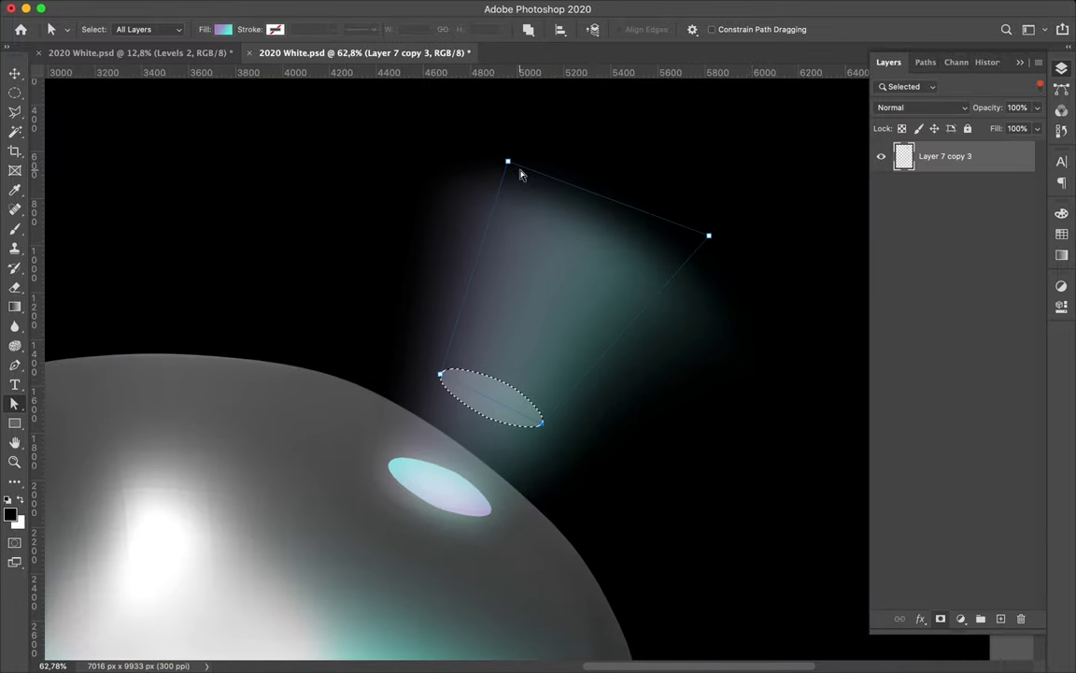
left_click(1040, 86)
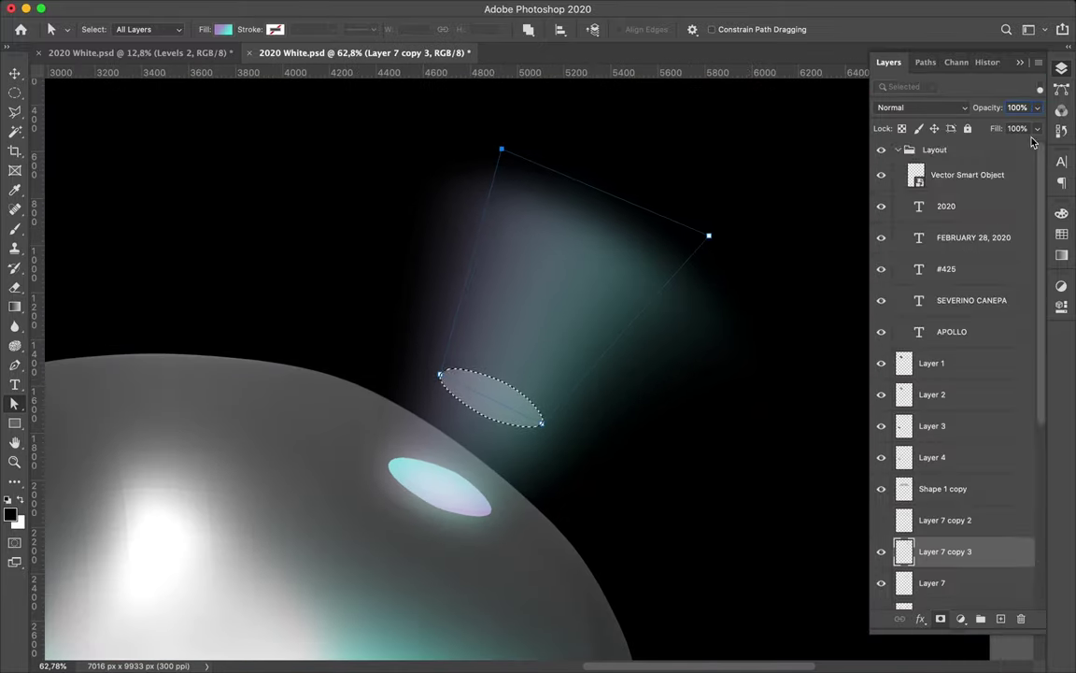
scroll(955, 452, "down", 3)
key("b")
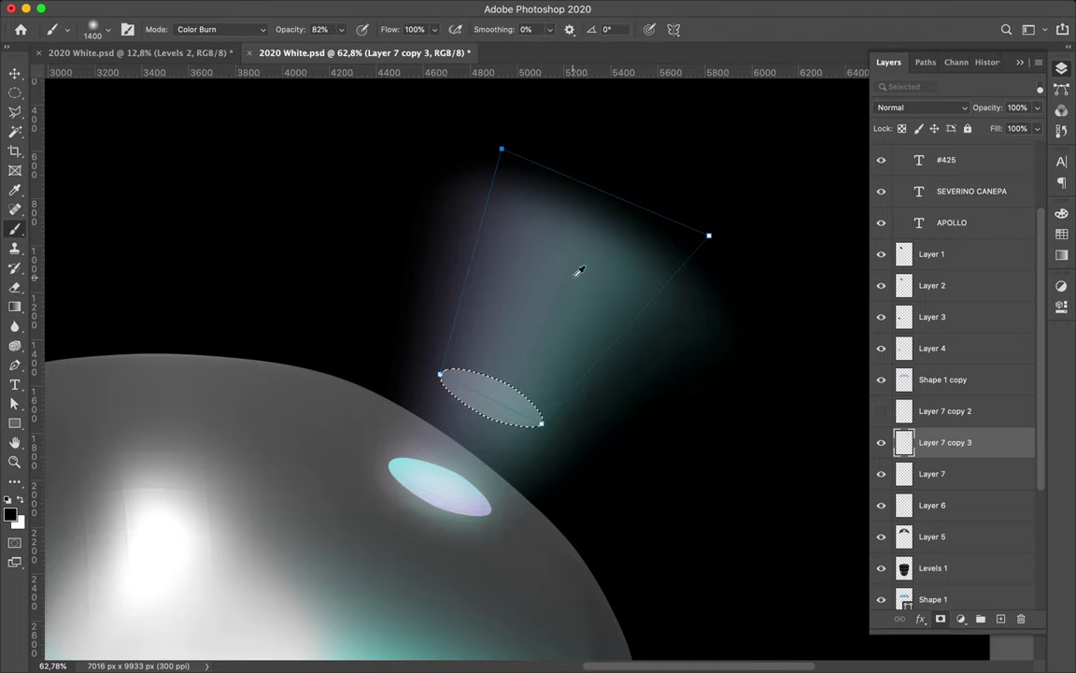
right_click(576, 271)
key("Escape")
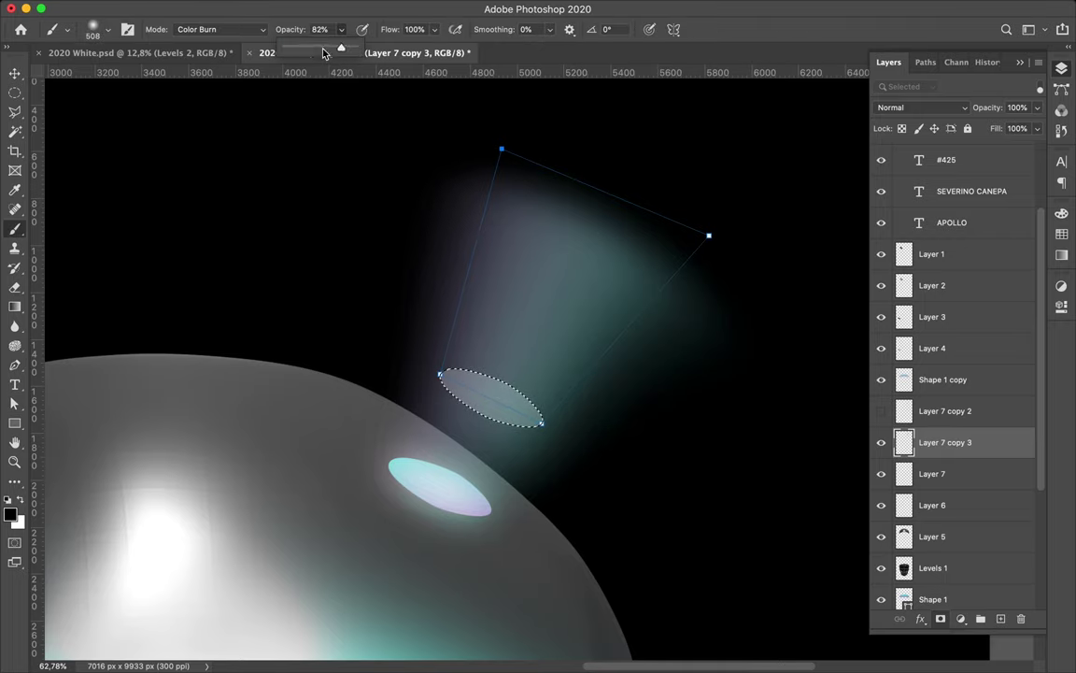
key("a")
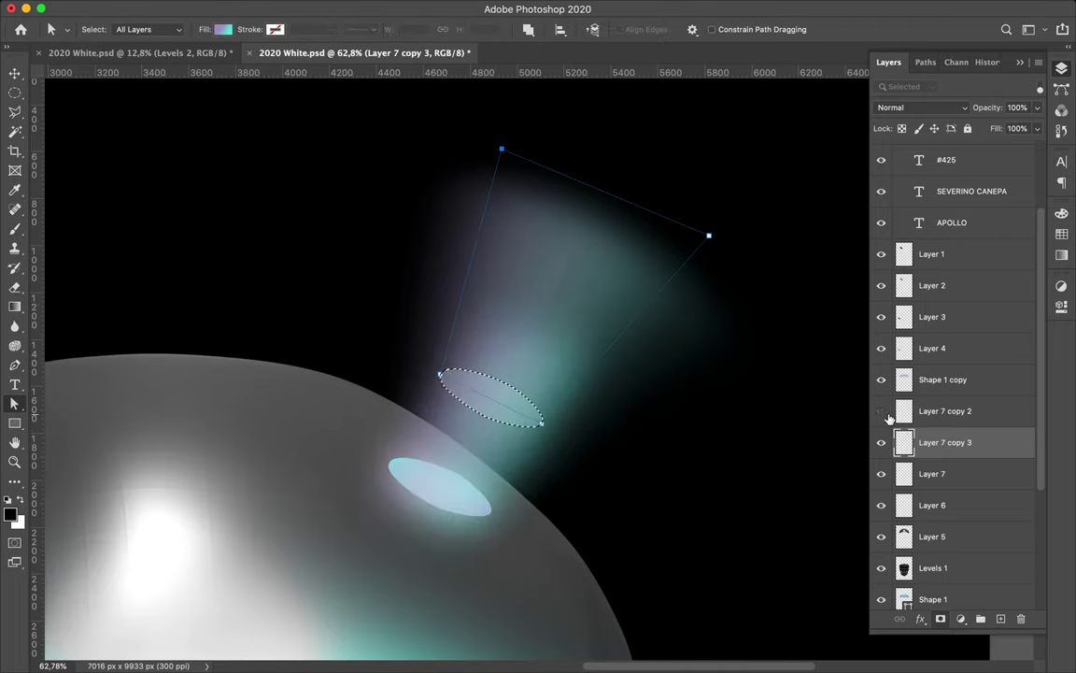
Load the beam path as a selection and burn its interior gently at 27% opacity.
key("p")
left_click(150, 29)
key("Return")
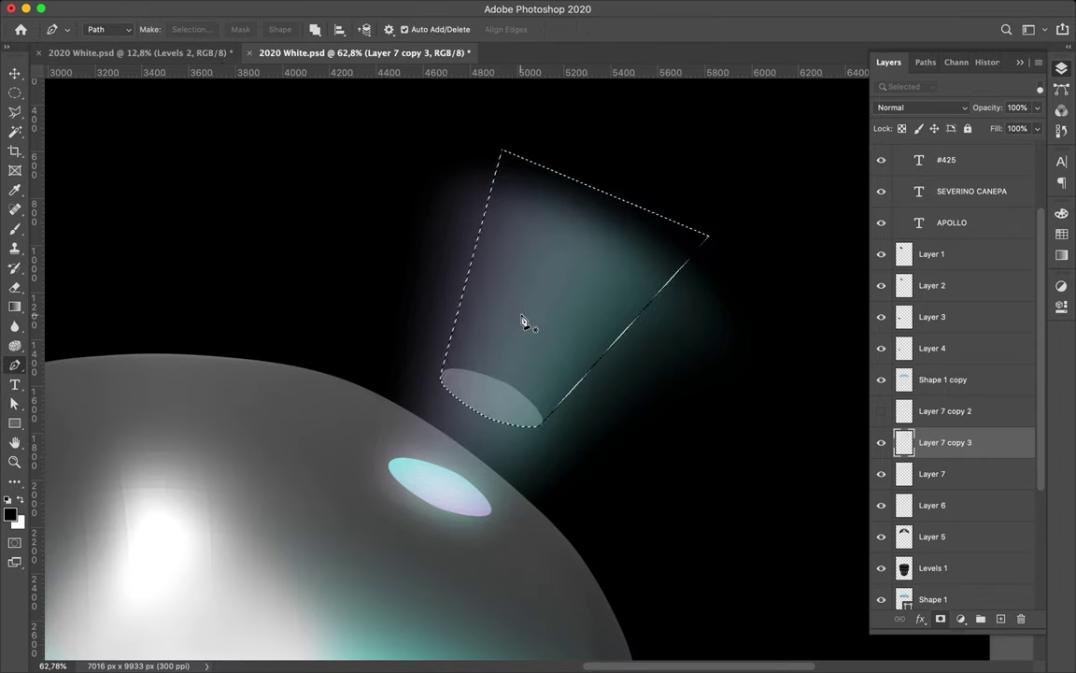
key("b")
mouse_move(512, 281)
left_mouse_down()
mouse_move(535, 391)
mouse_move(621, 185)
left_mouse_up()
key("ctrl+z")
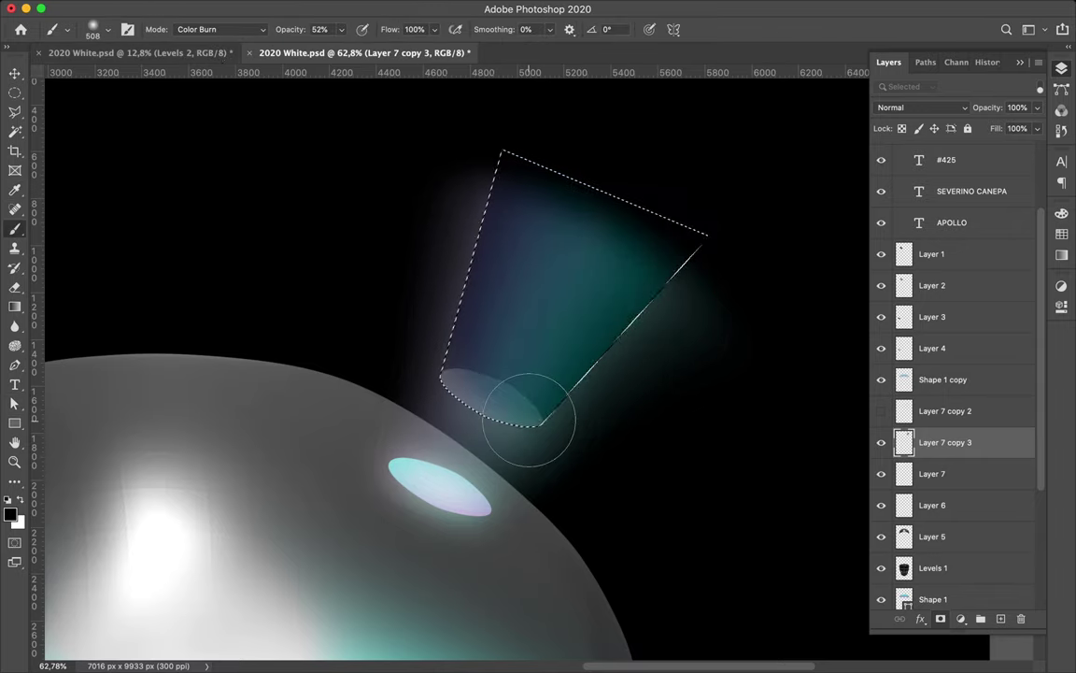
key("ctrl+z")
left_click_drag(341, 29, 322, 43)
mouse_move(470, 304)
left_mouse_down()
mouse_move(538, 432)
mouse_move(607, 176)
mouse_move(450, 300)
left_mouse_up()
Show the Layer 7 copy 2 beam, load the beam layer outline, and darken its lower part.
key("m")
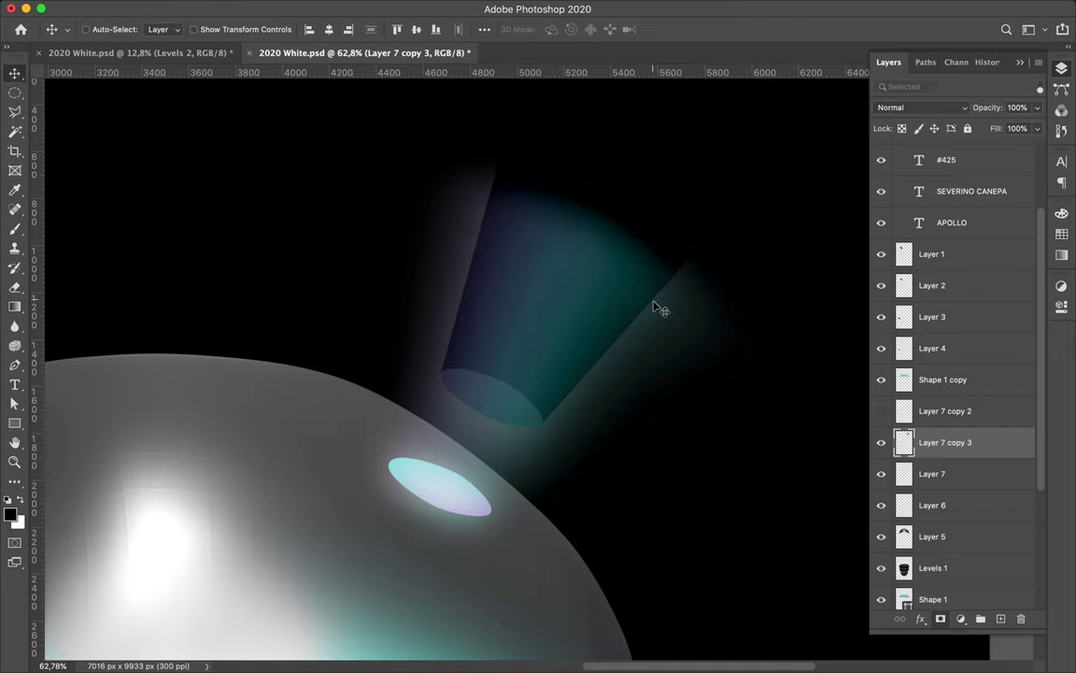
key("v")
scroll(607, 290, "down", 3)
left_click(881, 442)
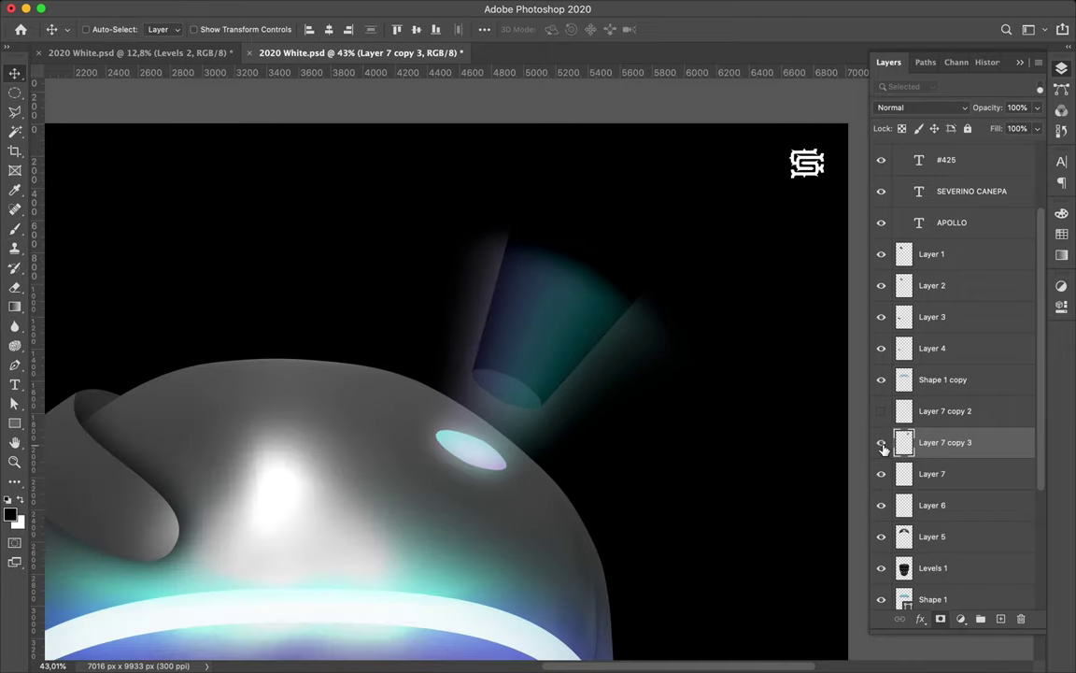
left_click(881, 443)
left_click(881, 411)
left_click(905, 445, "super")
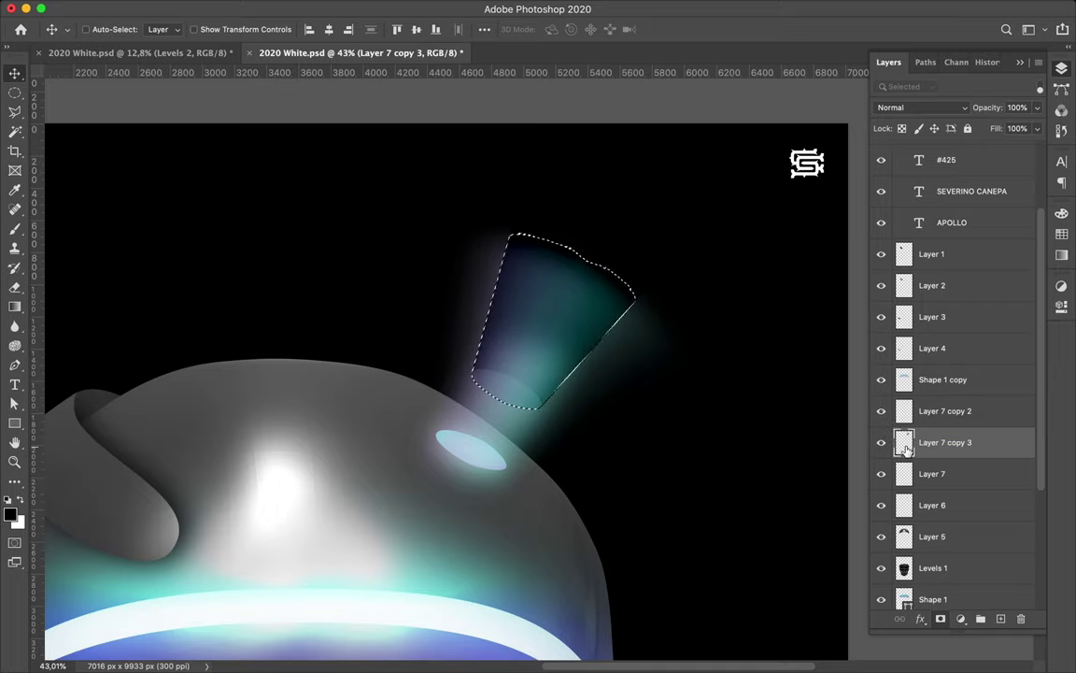
key("b")
mouse_move(480, 360)
left_mouse_down()
mouse_move(516, 360)
mouse_move(528, 411)
mouse_move(481, 355)
mouse_move(504, 360)
left_mouse_up()
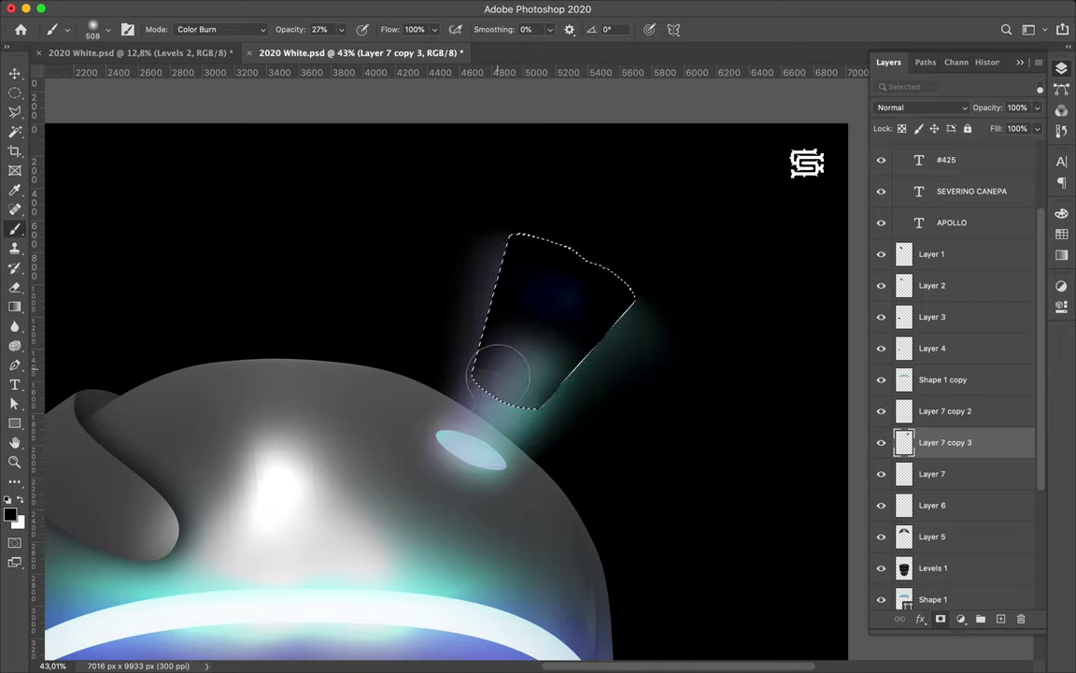
Clear the beam selection, briefly restore it, then deselect again.
key("m")
key("super+d")
key("v")
scroll(606, 398, "down", 2)
left_click(348, 7)
left_click(544, 173)
key("super+shift+d")
key("super+d")
scroll(693, 331, "down", 2)
scroll(693, 332, "down", 2)
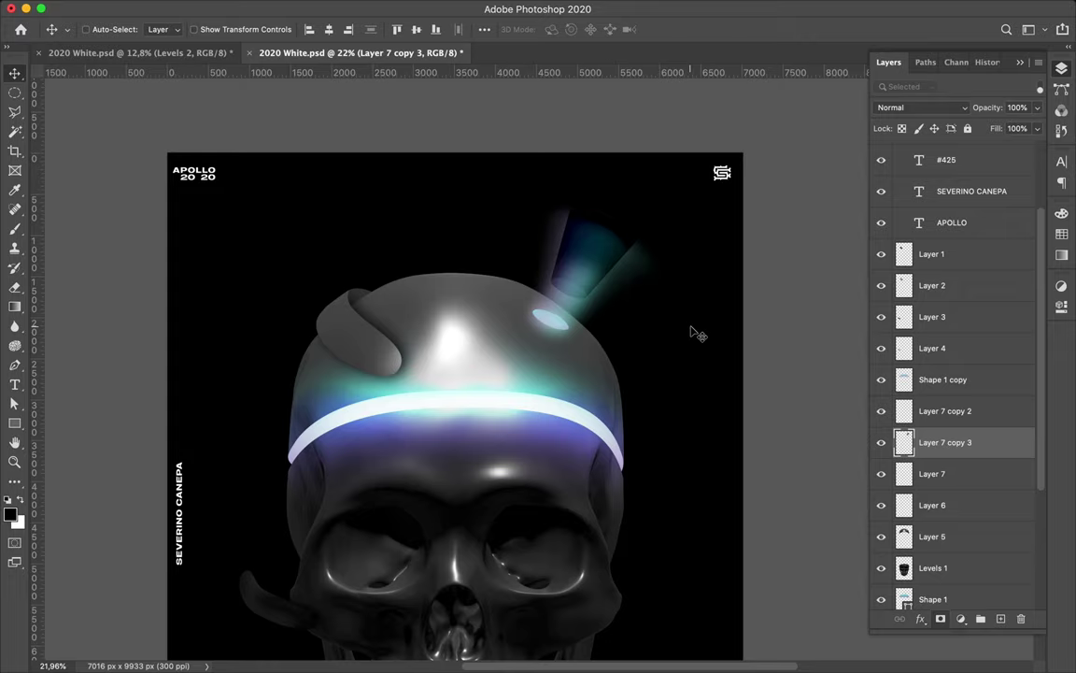
scroll(605, 338, "up", 2)
scroll(589, 336, "up", 2)
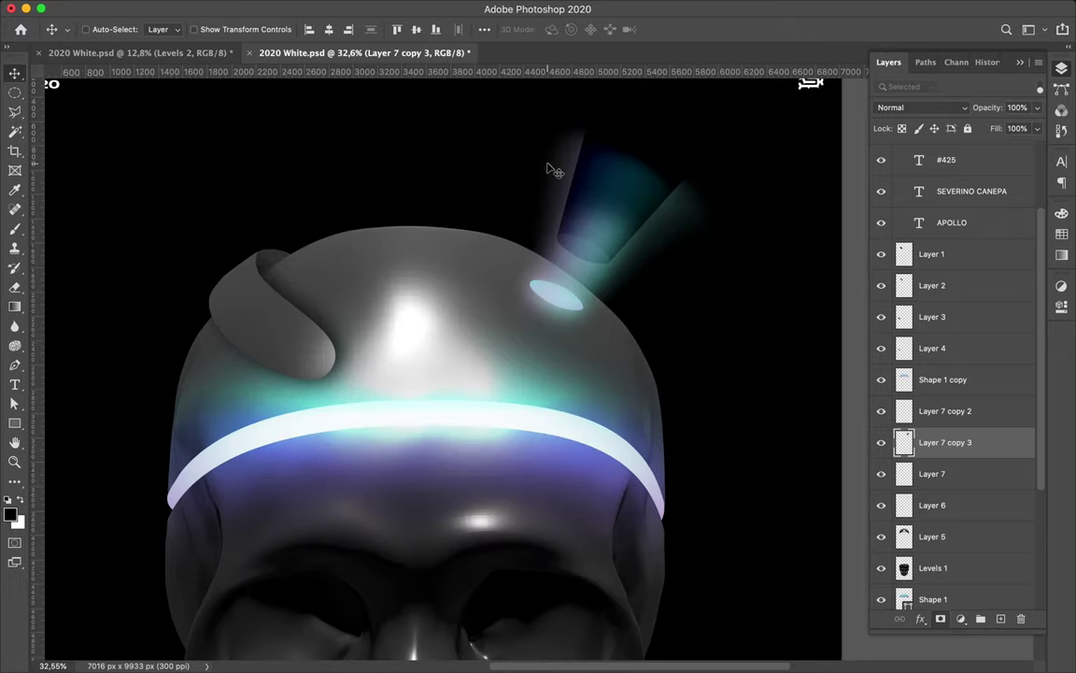
Make Layer 7 copy 2 active and load the beam-end ellipse as a selection.
left_click(593, 254)
scroll(710, 305, "up", 2)
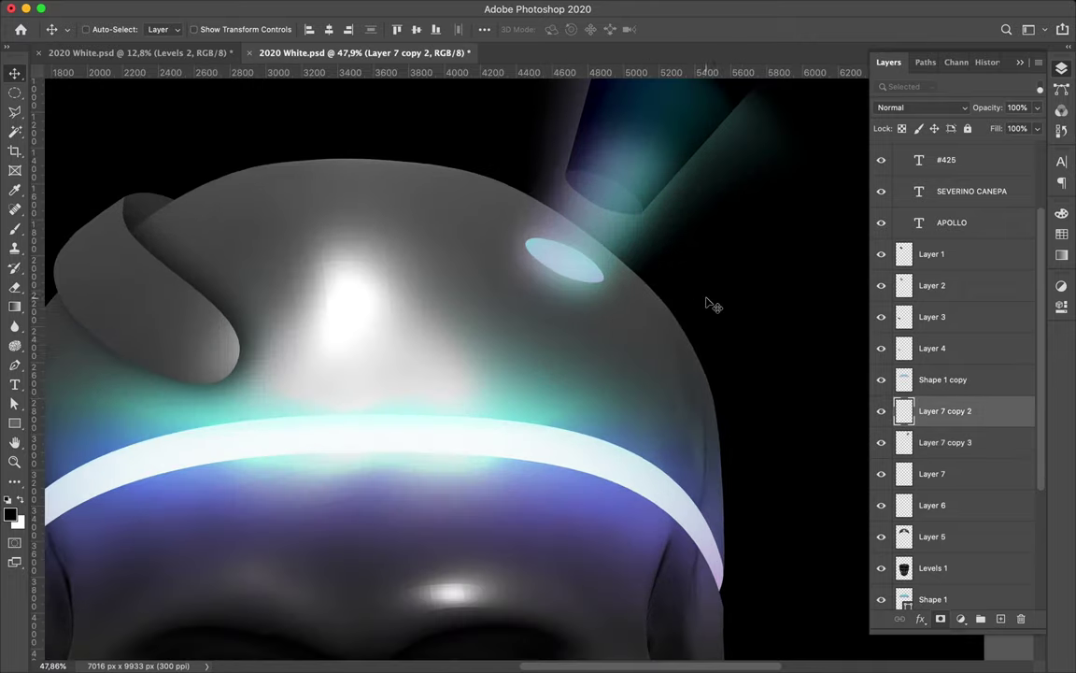
double_click(881, 411)
double_click(882, 506)
scroll(563, 217, "up", 5)
left_click(903, 411, "ctrl")
left_click(906, 509, "ctrl")
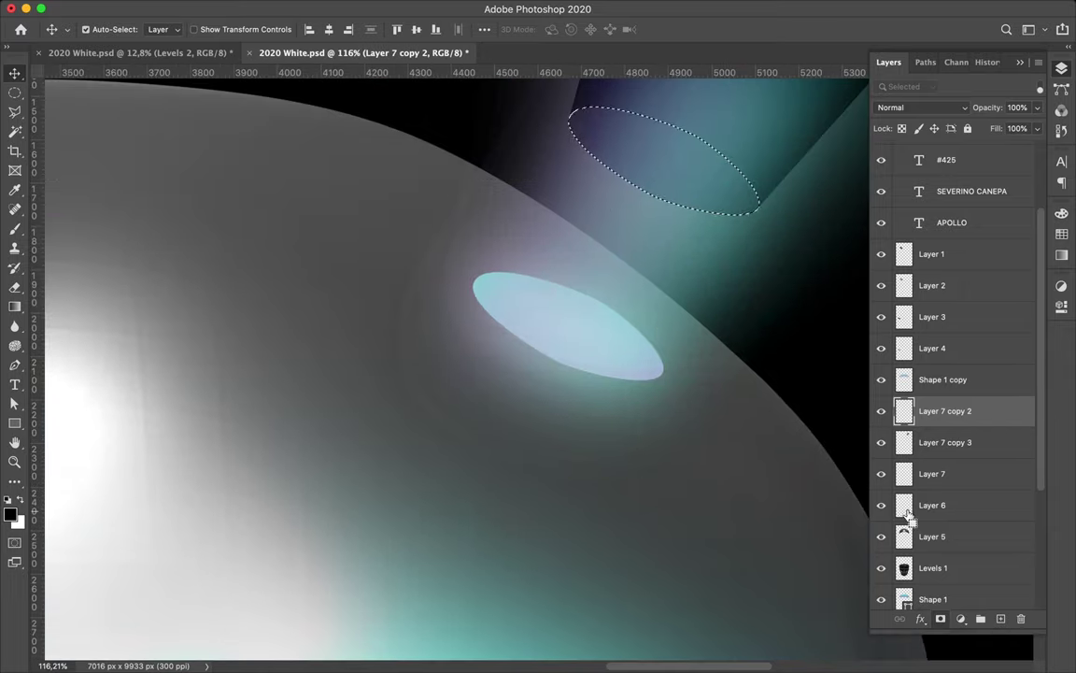
scroll(715, 339, "up", 4)
scroll(715, 339, "right", 3)
left_click(350, 7)
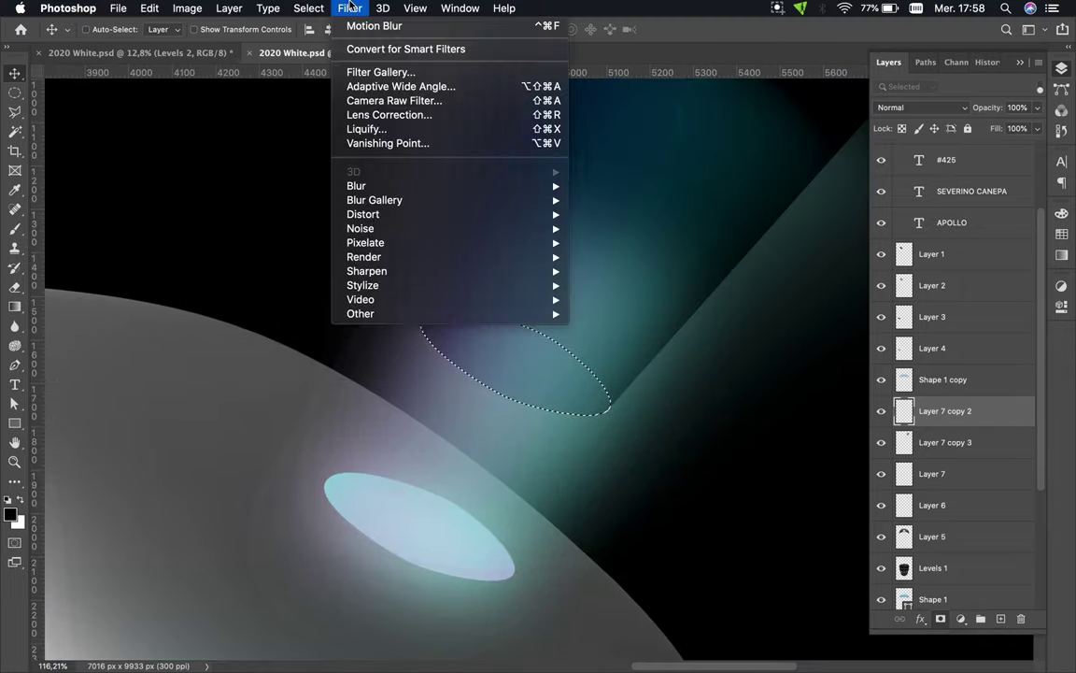
Check the eraser and brush settings and sample a grey from the skull.
key("Escape")
key("e")
scroll(541, 372, "up", 3)
right_click(433, 312)
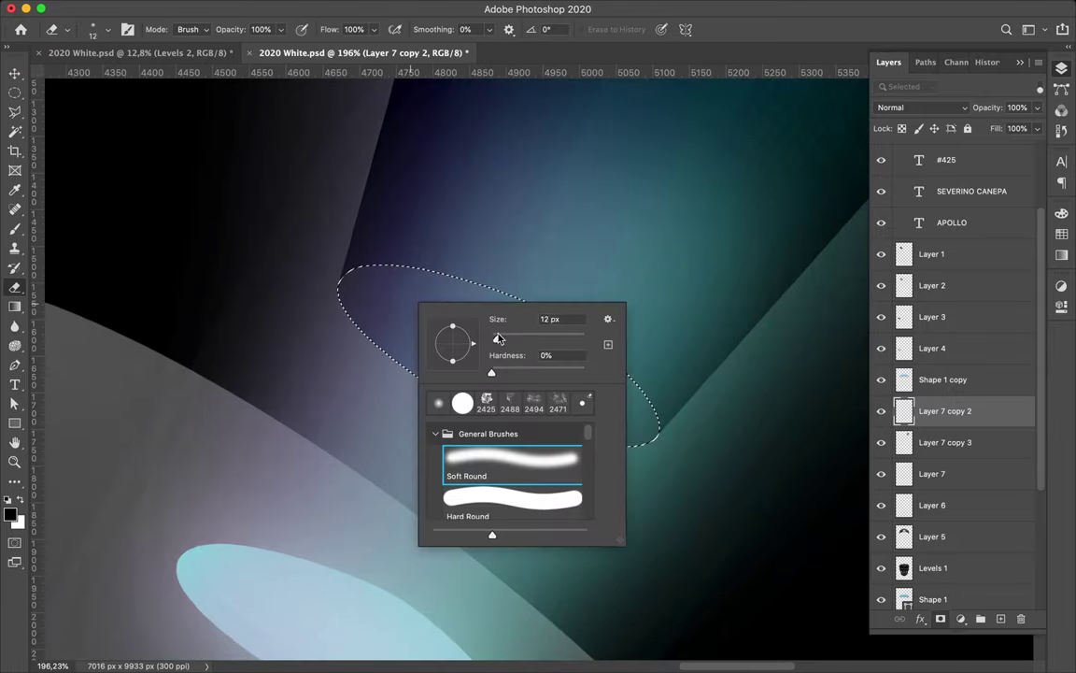
scroll(308, 372, "down", 3)
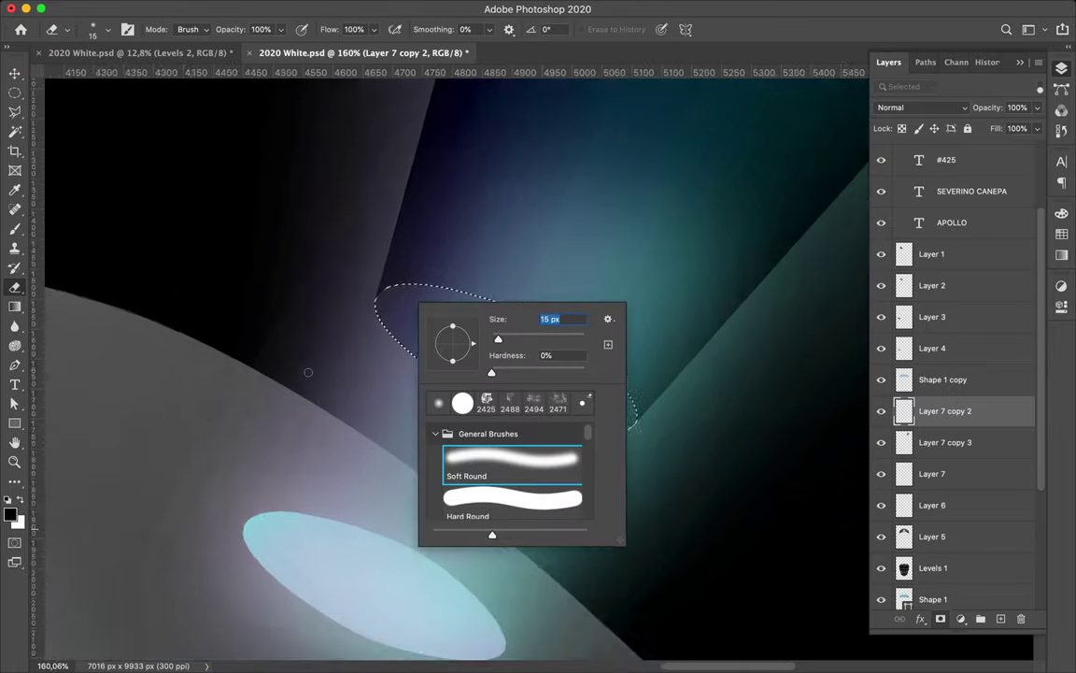
scroll(308, 372, "down", 2)
key("Return")
key("i")
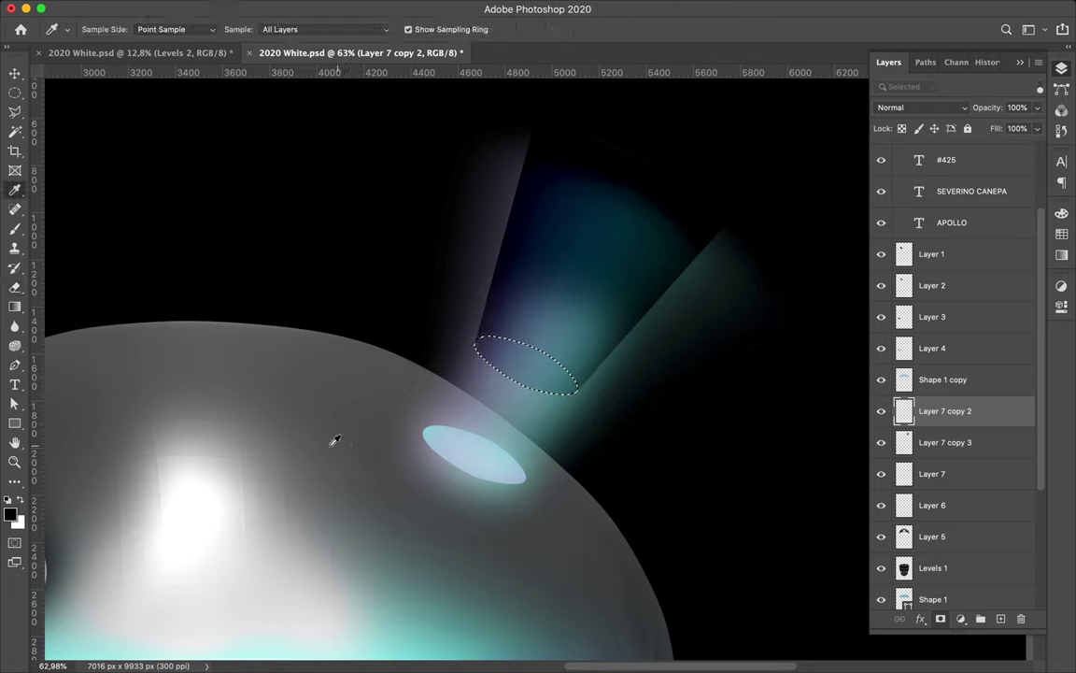
key("b")
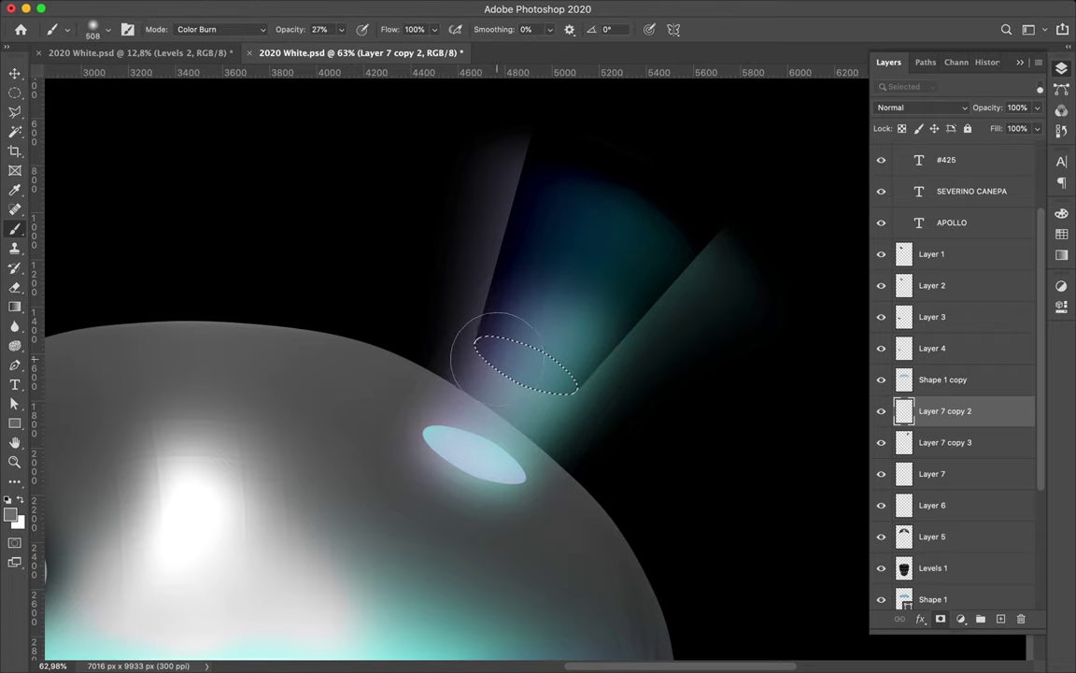
right_click(531, 367)
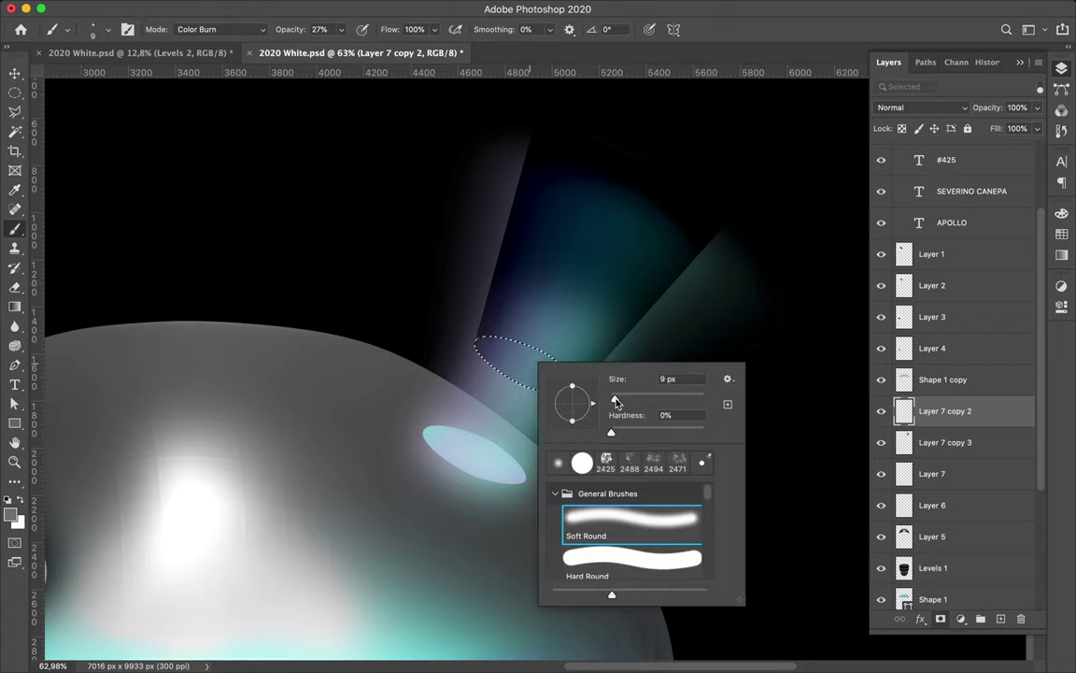
scroll(535, 367, "up", 3)
key("Return")
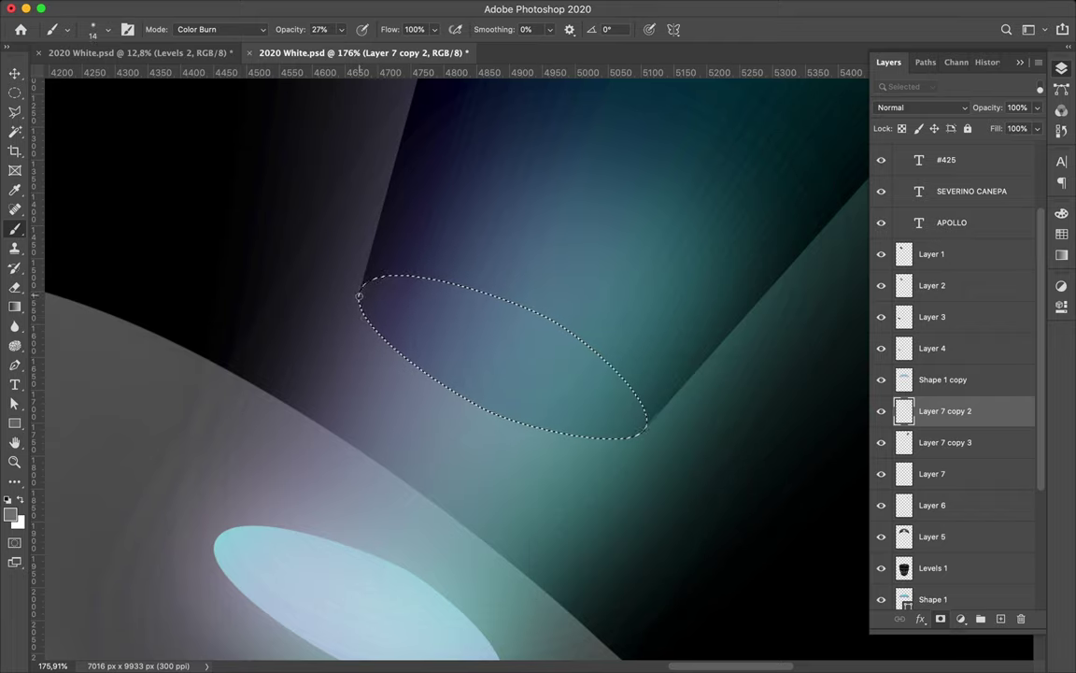
Set the brush to Normal at 100%, stroke the ellipse's lower-left edge, and add Layer 8.
left_click(332, 30)
type("100")
left_click(220, 29)
left_click(197, 13)
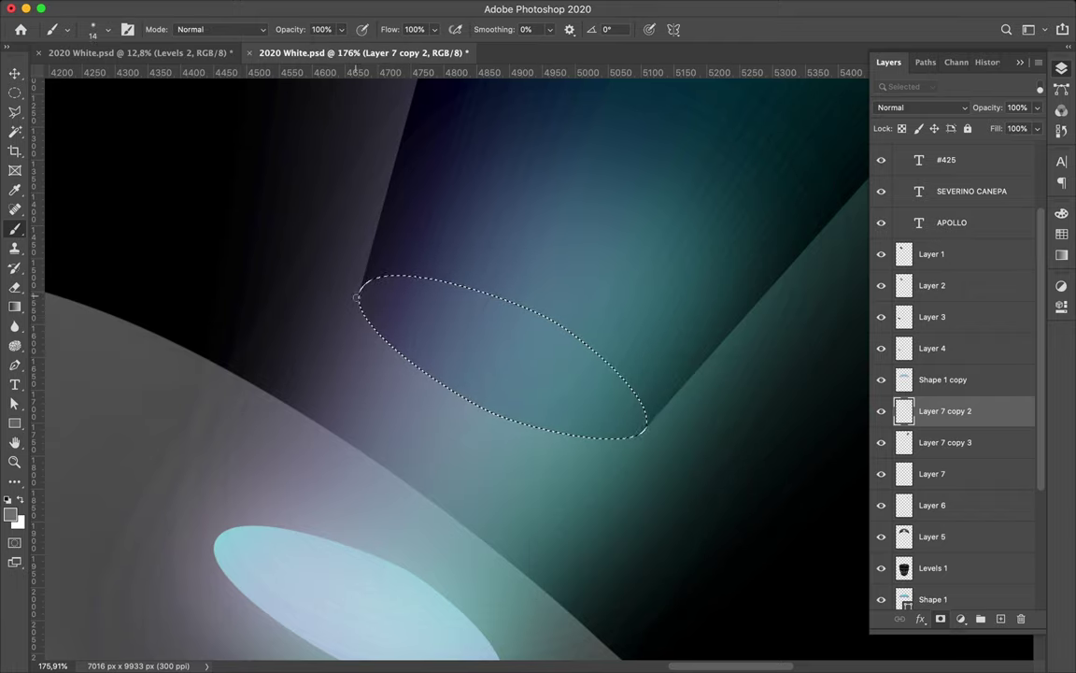
right_click(357, 295)
key("Return")
left_click_drag(378, 348, 550, 439)
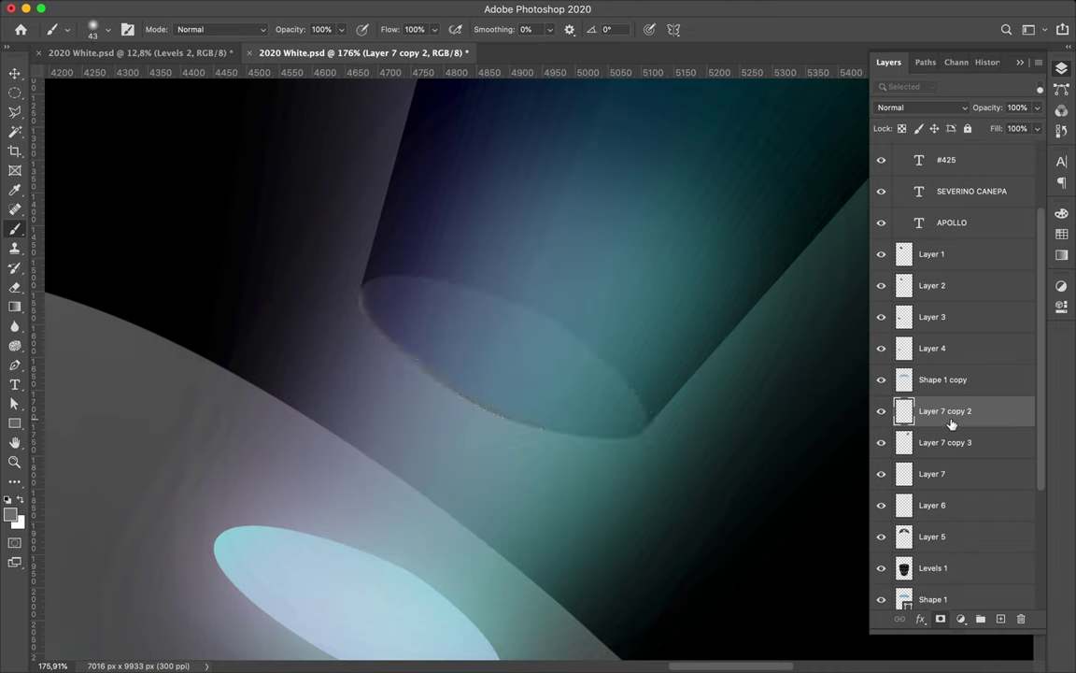
left_click(945, 442)
left_click(1001, 618)
Paint more light rim strokes along the ellipse's lower-left edge, then deselect.
mouse_move(355, 304)
left_mouse_down()
mouse_move(475, 397)
mouse_move(646, 434)
left_mouse_up()
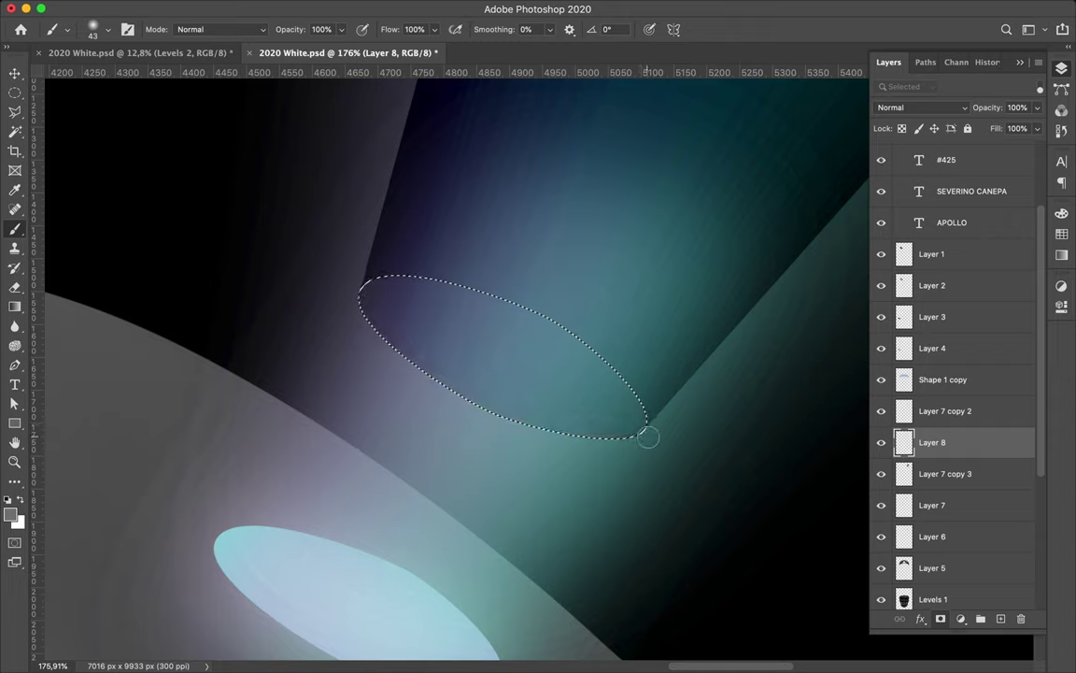
mouse_move(354, 281)
left_mouse_down()
mouse_move(378, 350)
mouse_move(458, 409)
left_mouse_up()
scroll(663, 430, "down", 3)
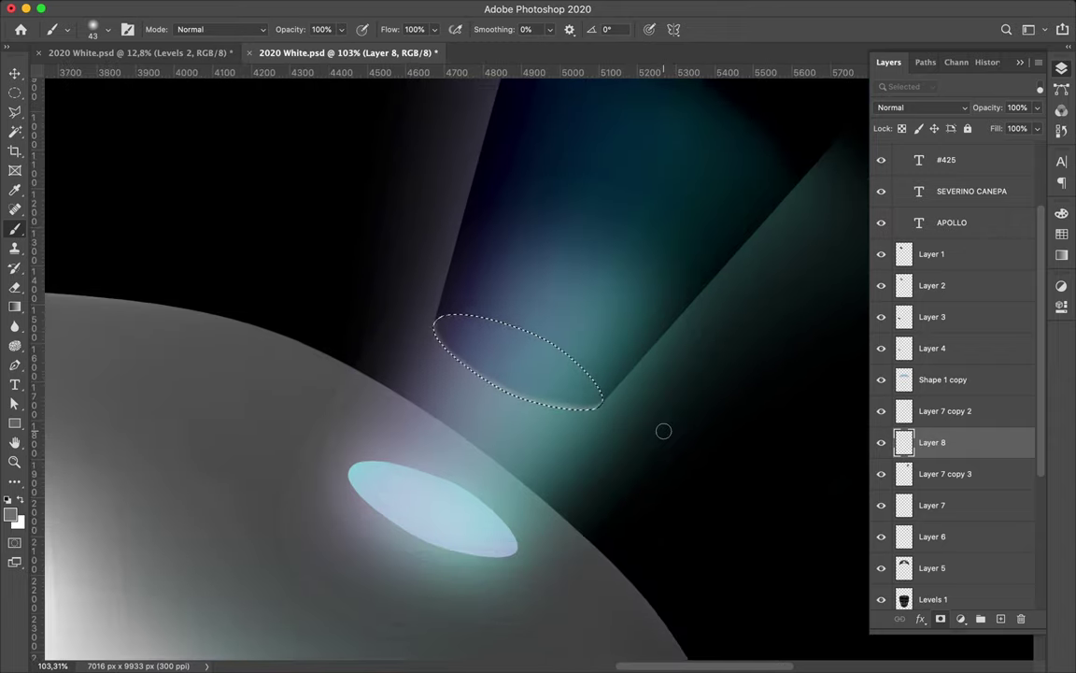
key("m")
key("ctrl+d")
scroll(662, 435, "down", 2)
scroll(557, 371, "up", 5)
scroll(557, 371, "up", 2)
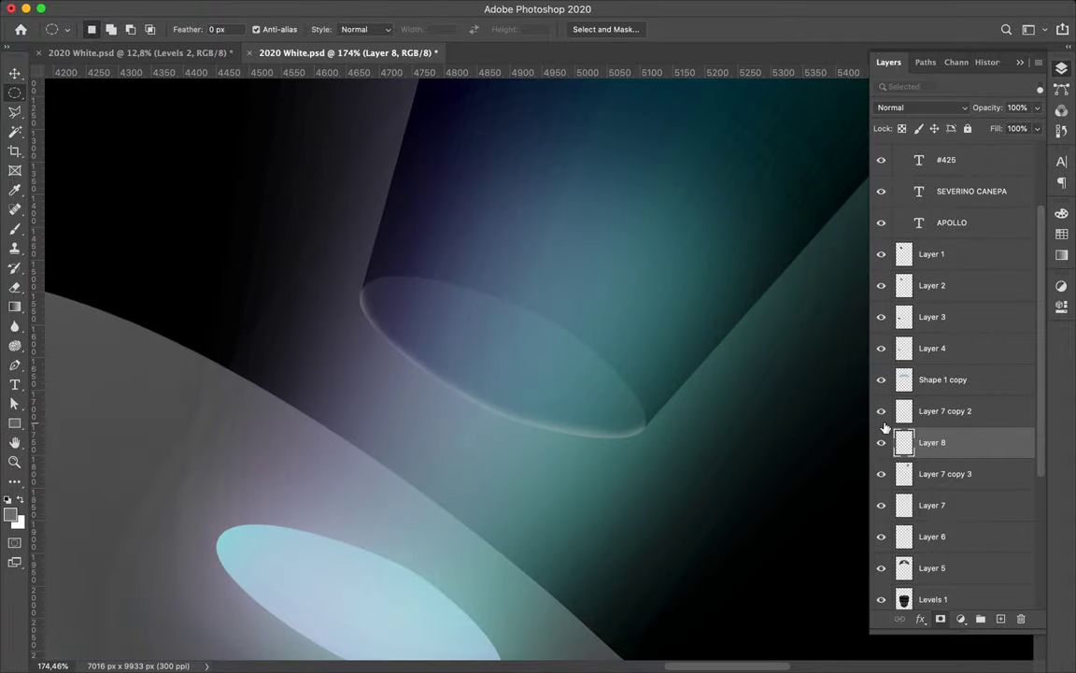
key("b")
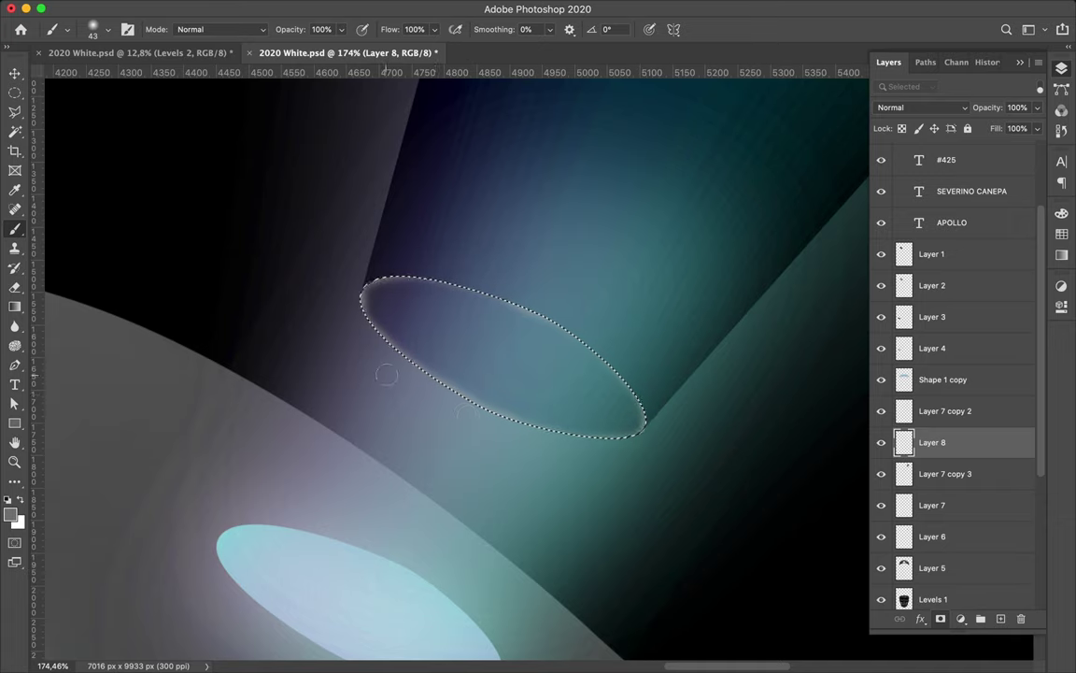
key("m")
key("v")
Lightly Gaussian-blur the rim and set Layer 8 to Divide blending.
left_click(349, 9)
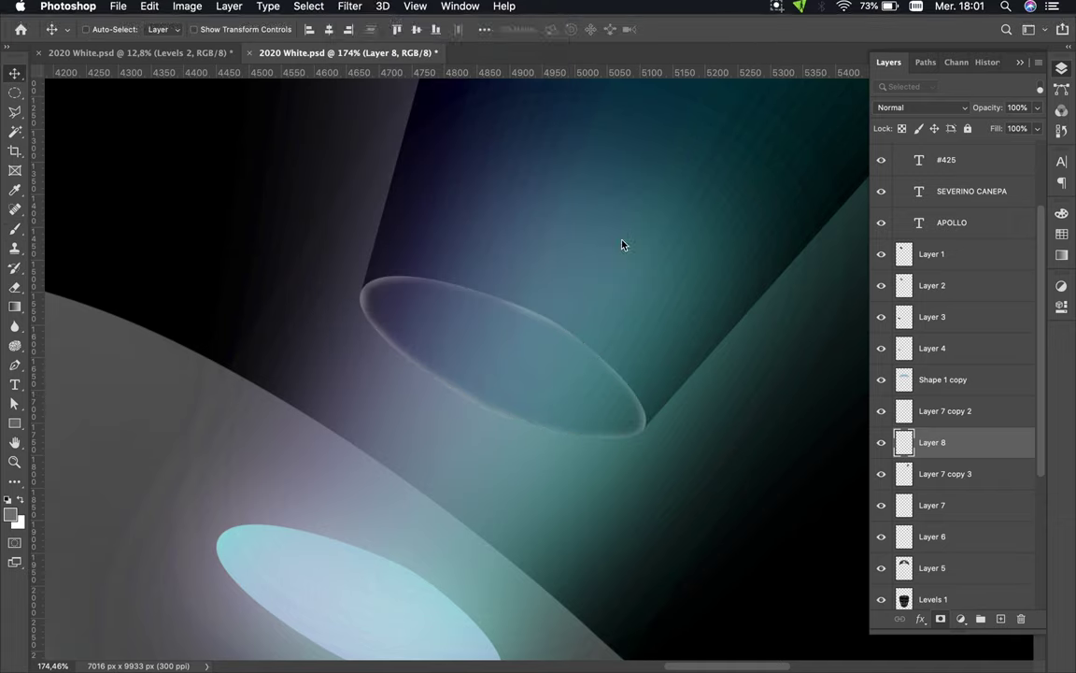
left_click(623, 244)
left_click_drag(101, 235, 36, 237)
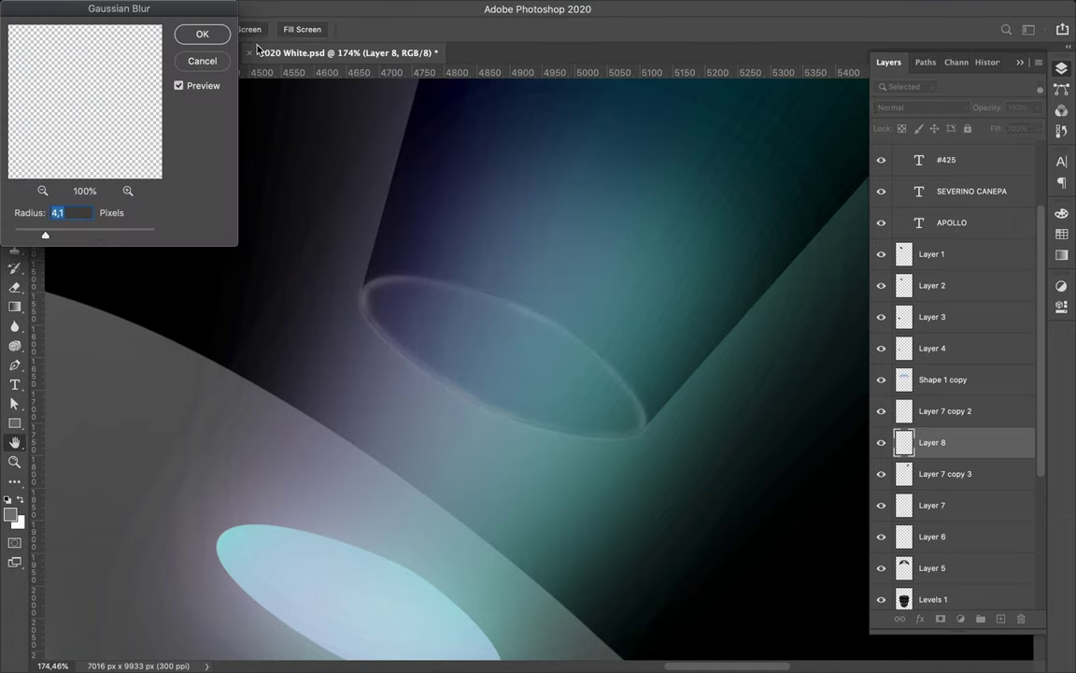
key("Return")
left_click(925, 107)
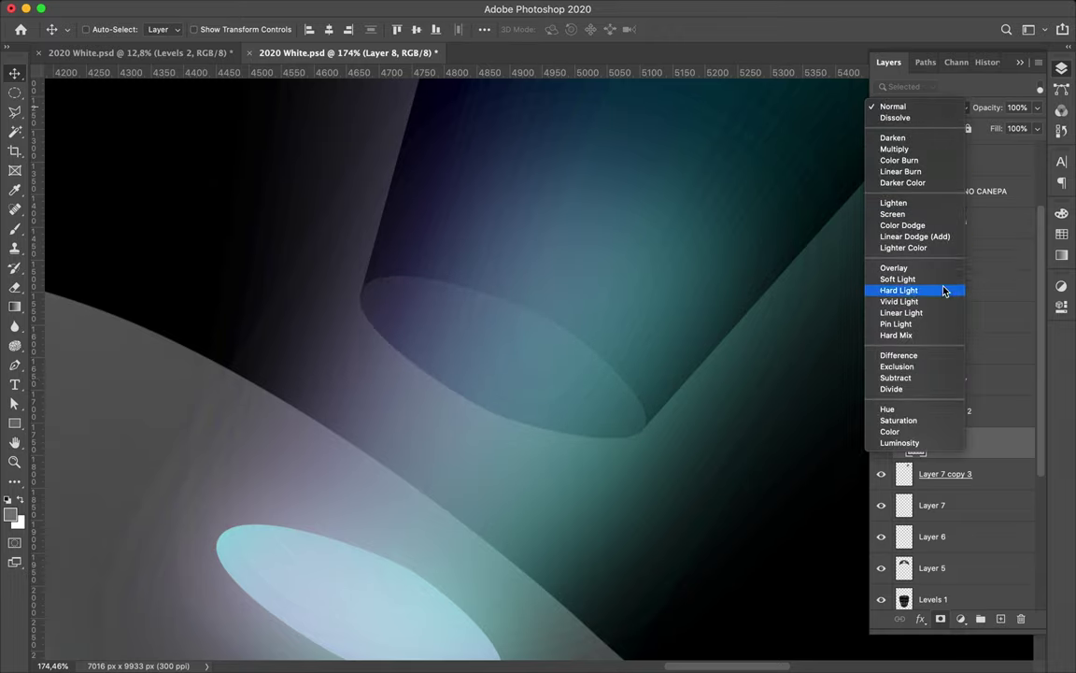
left_click(946, 389)
scroll(691, 381, "down", 5)
scroll(691, 381, "down", 2)
Apply a 5.8-pixel Gaussian blur to the Layer 7 copy 3 light beam.
key("alt+bracketleft")
left_click(350, 8)
left_click(607, 242)
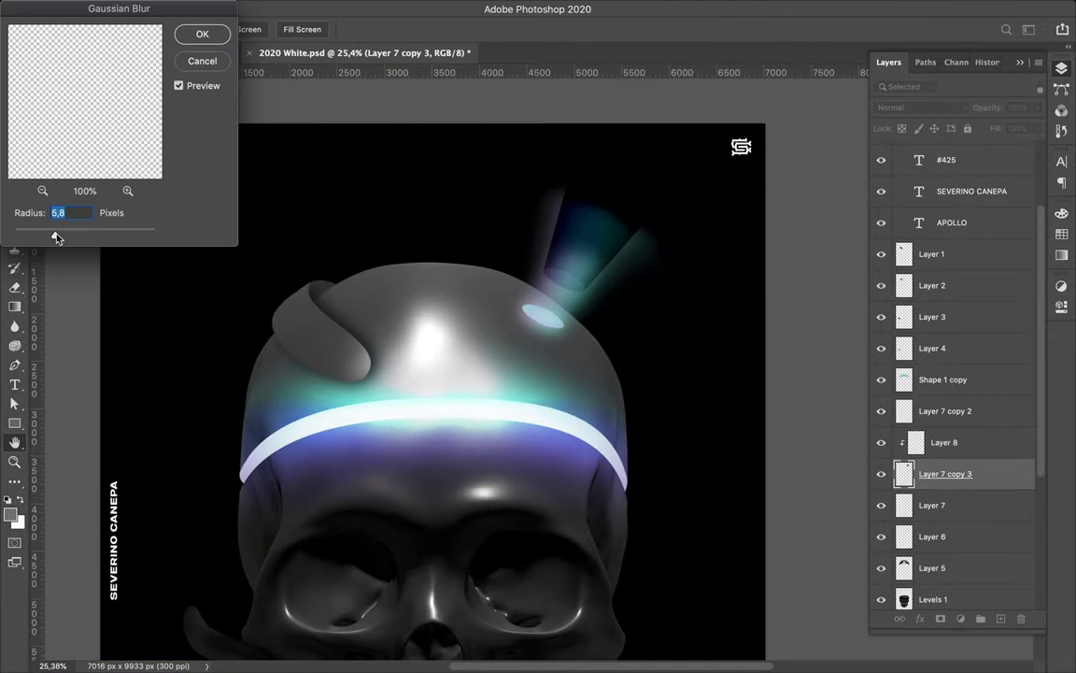
left_click(199, 38)
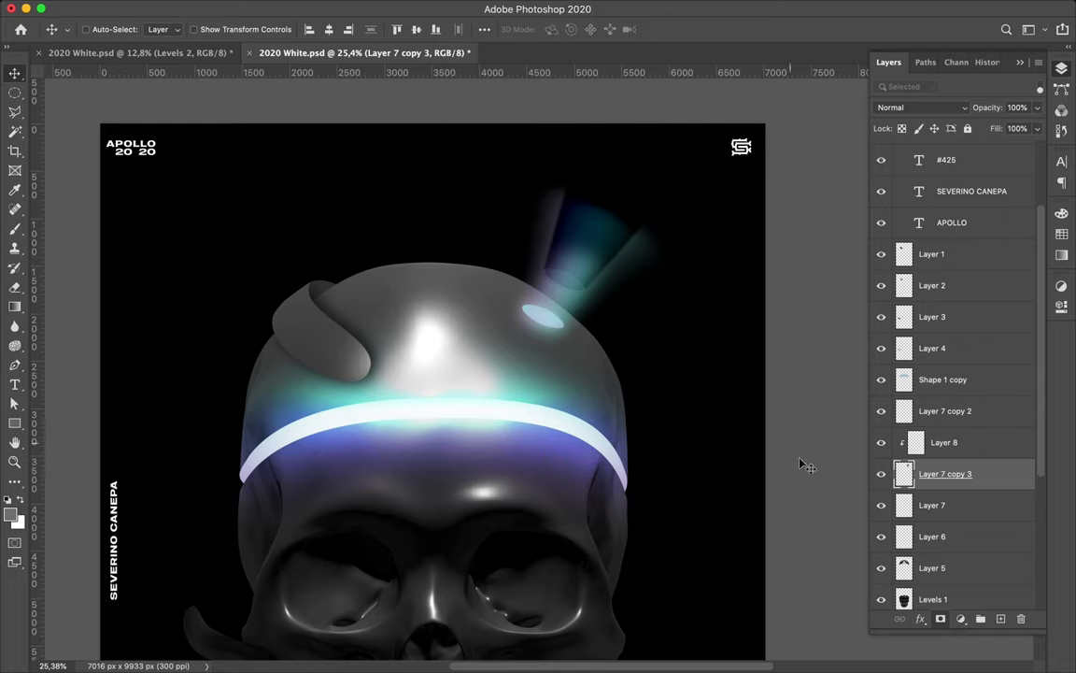
Move the second light beam (Layer 7 copy 2) up and warp it into a curve.
scroll(648, 269, "up", 3)
key("alt+bracketright")
scroll(468, 408, "down", 1)
mouse_move(468, 408)
left_mouse_down()
mouse_move(394, 417)
mouse_move(504, 380)
left_mouse_up()
key("ctrl+t")
right_click(614, 238)
left_click(638, 339)
mouse_move(559, 250)
left_mouse_down()
mouse_move(497, 168)
mouse_move(474, 169)
mouse_move(669, 298)
left_mouse_up()
mouse_move(529, 221)
left_mouse_down()
mouse_move(648, 281)
mouse_move(580, 371)
left_mouse_up()
key("Return")
Scale the warped beam up from its top-right corner.
key("ctrl+minus")
key("ctrl+t")
left_click_drag(622, 266, 653, 233)
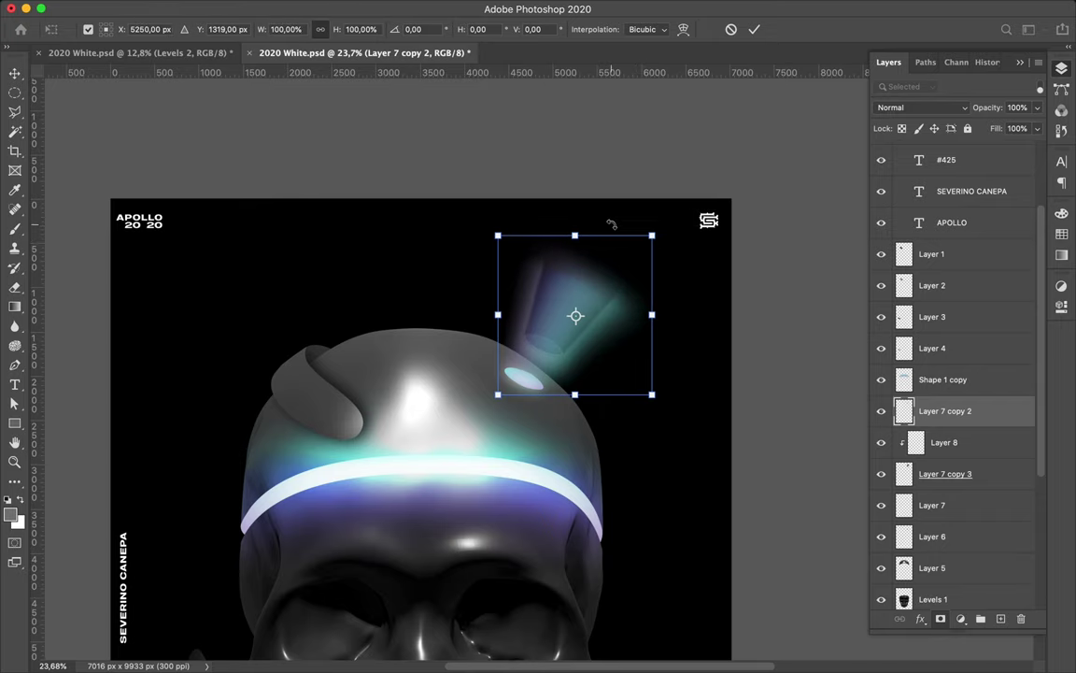
key("Return")
Shift the curled ribbon on top of the skull slightly left, aligned with the skull top.
scroll(560, 408, "down", 5)
scroll(560, 408, "left", 3)
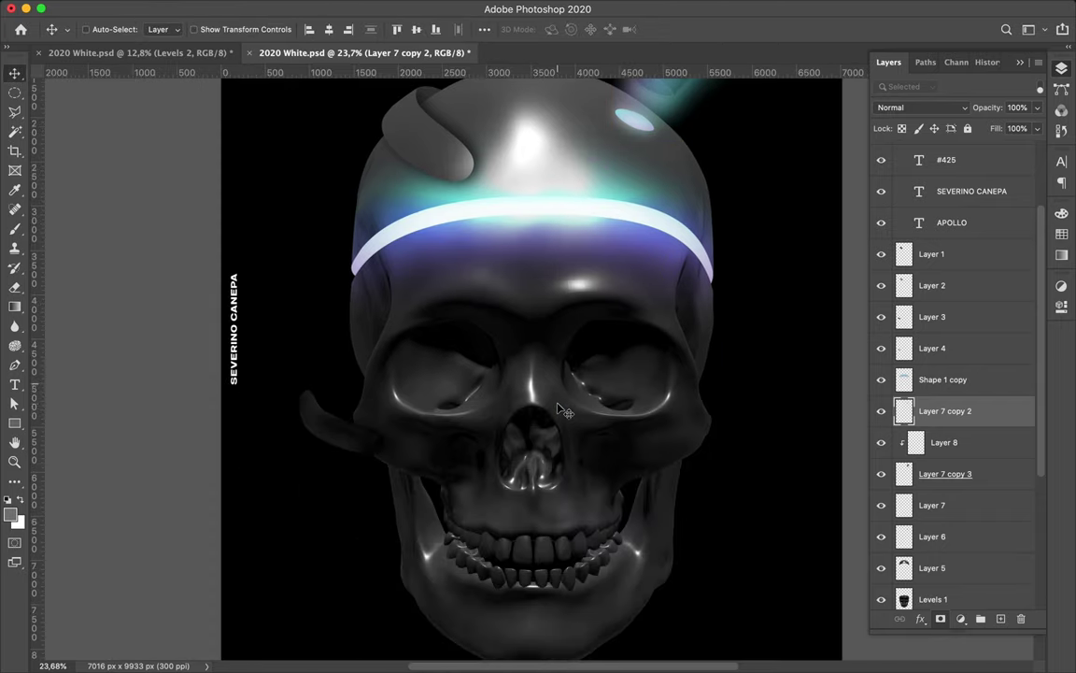
scroll(560, 411, "down", 1)
scroll(560, 409, "up", 4)
scroll(563, 411, "right", 5)
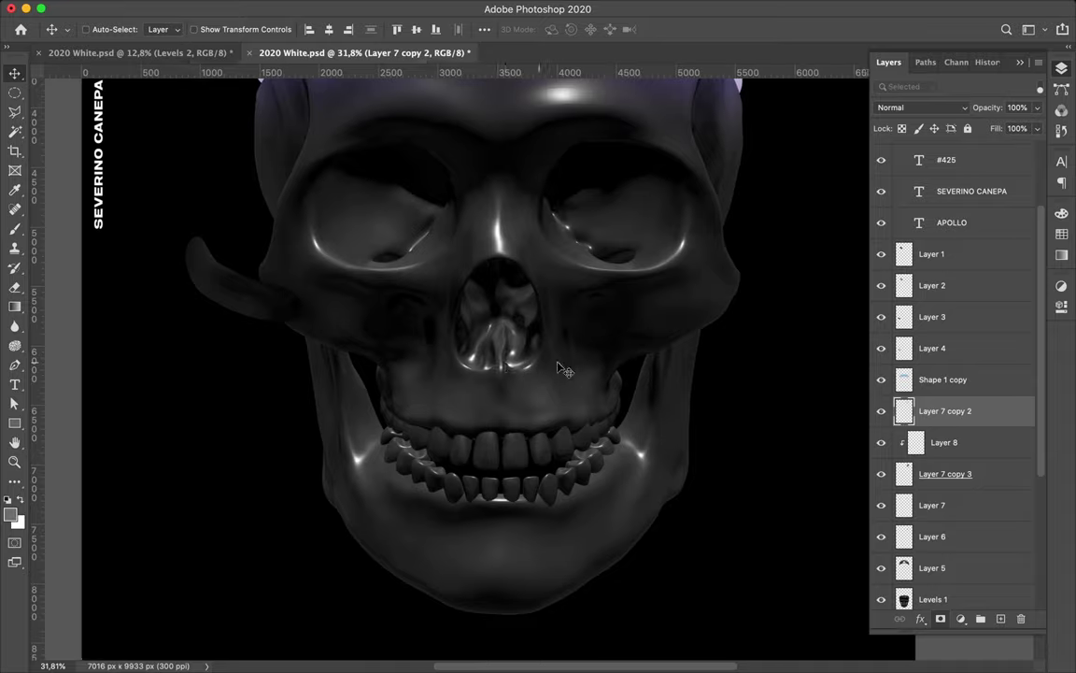
scroll(563, 369, "up", 3)
scroll(563, 369, "down", 3)
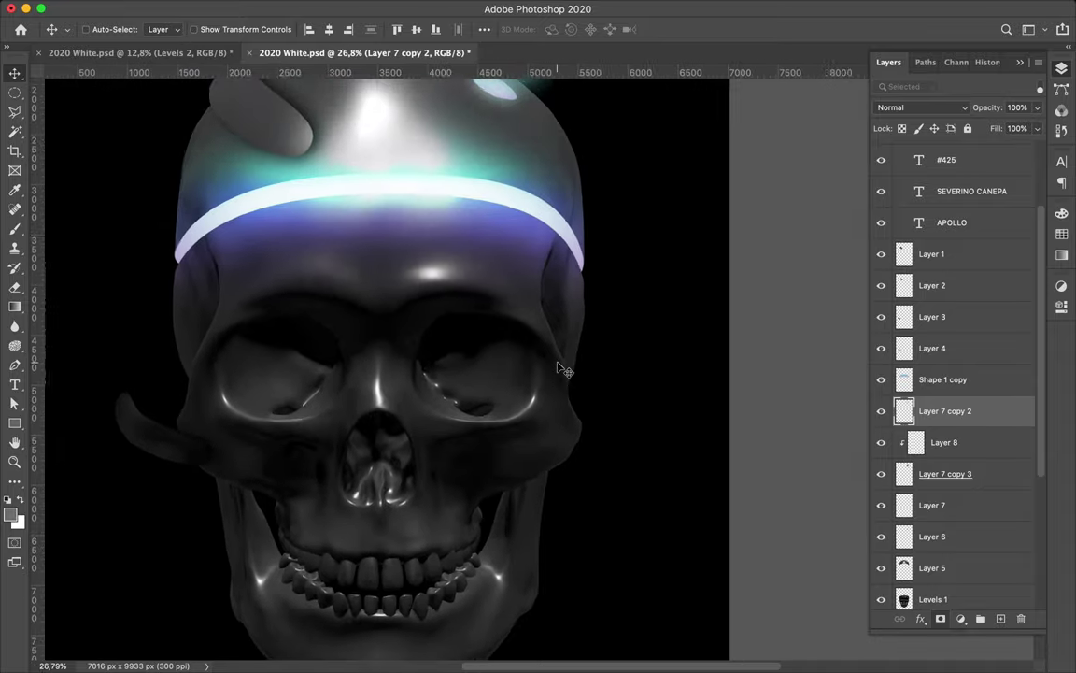
scroll(563, 369, "down", 3)
scroll(564, 369, "down", 2)
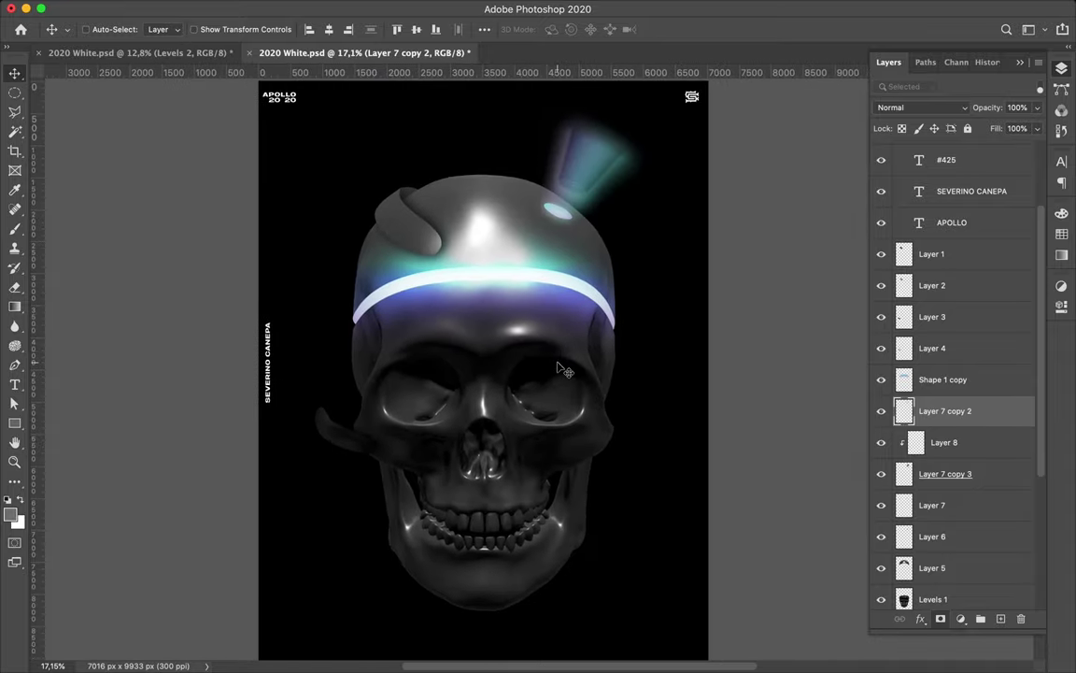
left_click(404, 221)
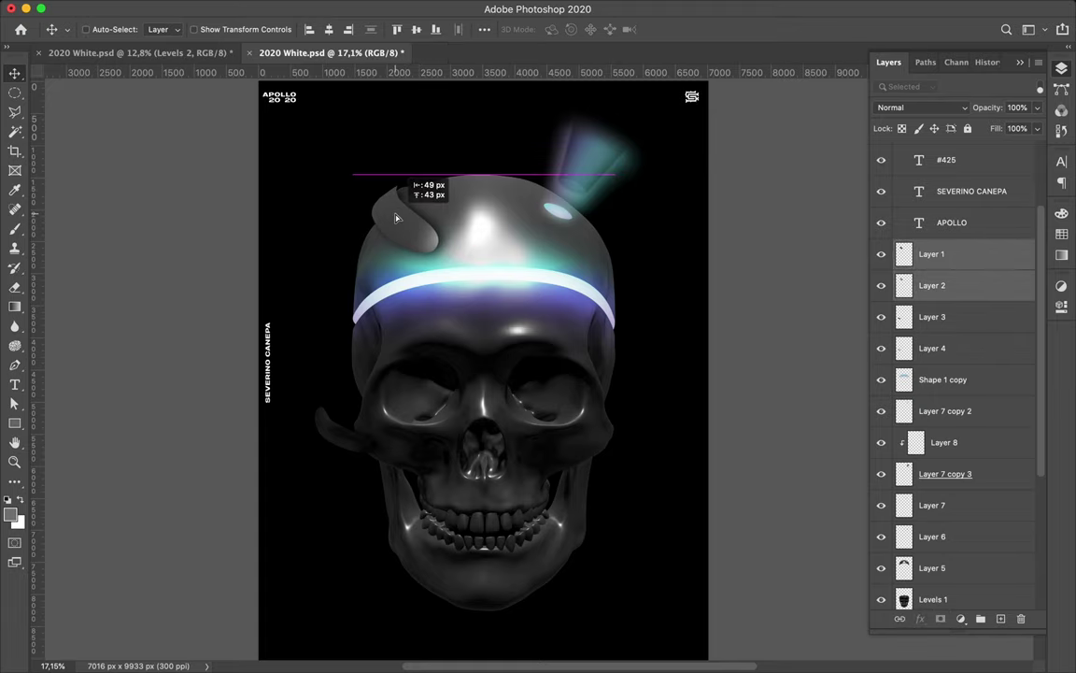
scroll(397, 187, "up", 3)
scroll(321, 137, "up", 5)
left_click_drag(320, 136, 293, 134)
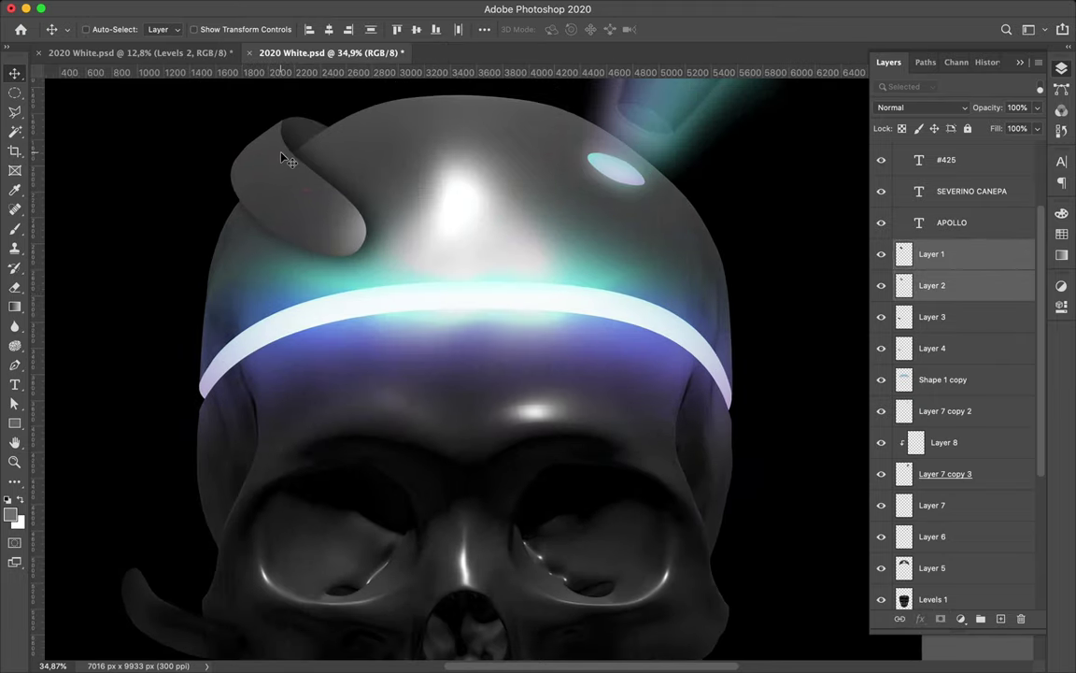
left_click_drag(326, 182, 333, 179)
scroll(300, 283, "down", 5)
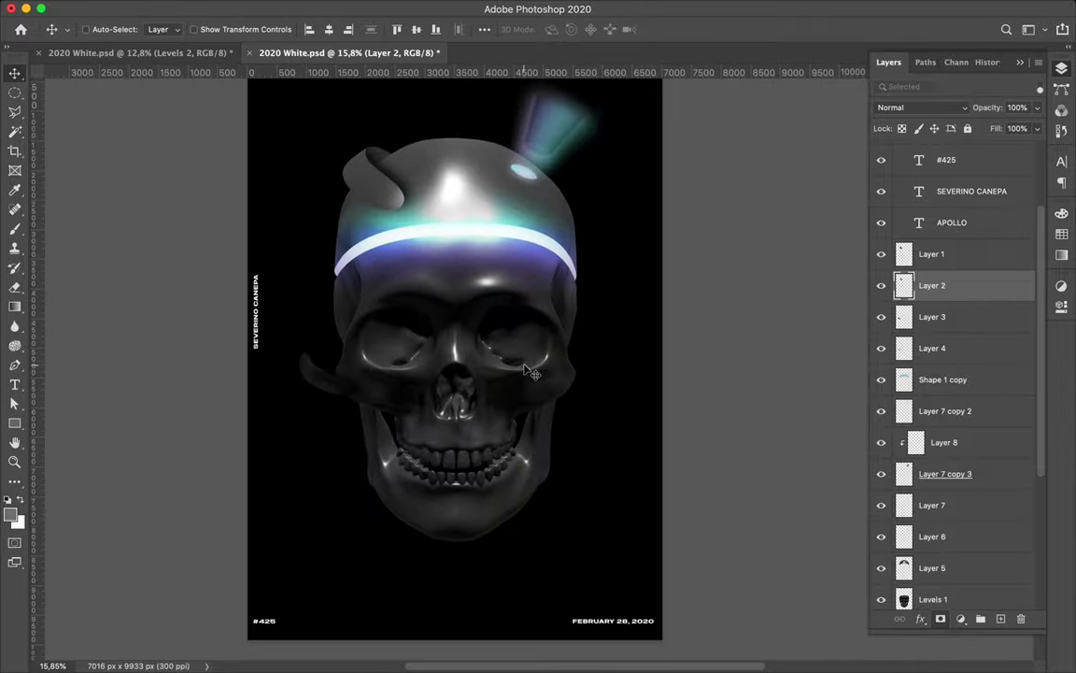
scroll(535, 456, "up", 2)
Create three text layers reading THE, BLACK and SKULL near the skull's nose.
scroll(535, 455, "up", 2)
key("t")
left_click(364, 383)
type("THE")
key("ctrl+Return")
key("ctrl+j")
type("ACK")
key("ctrl+Return")
key("ctrl+j")
type("SKULL")
key("ctrl+Return")
Enlarge the three title words and stack THE, BLACK, SKULL centred over the skull.
key("ctrl+t")
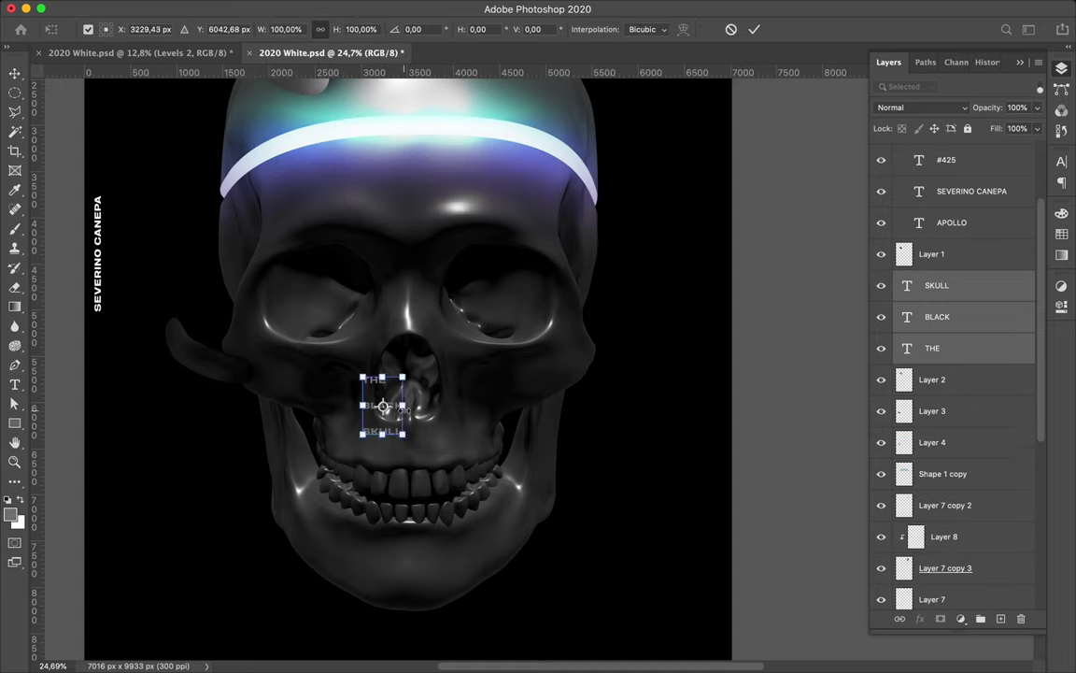
left_click_drag(404, 408, 591, 422)
key("Return")
left_click_drag(420, 234, 477, 347)
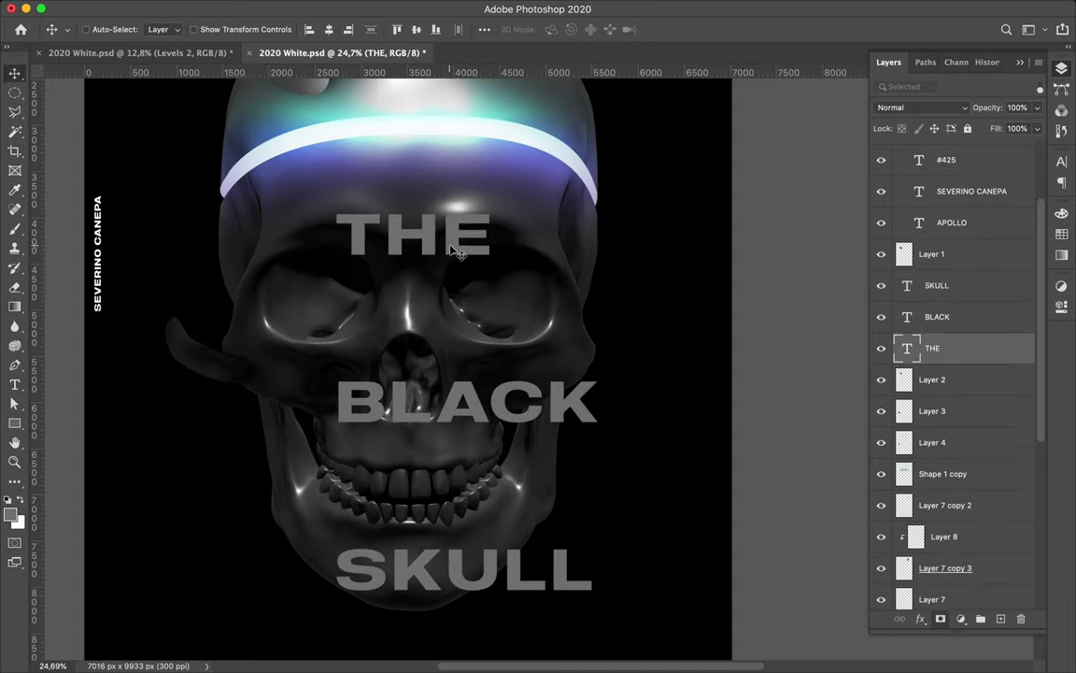
left_click_drag(498, 569, 502, 454)
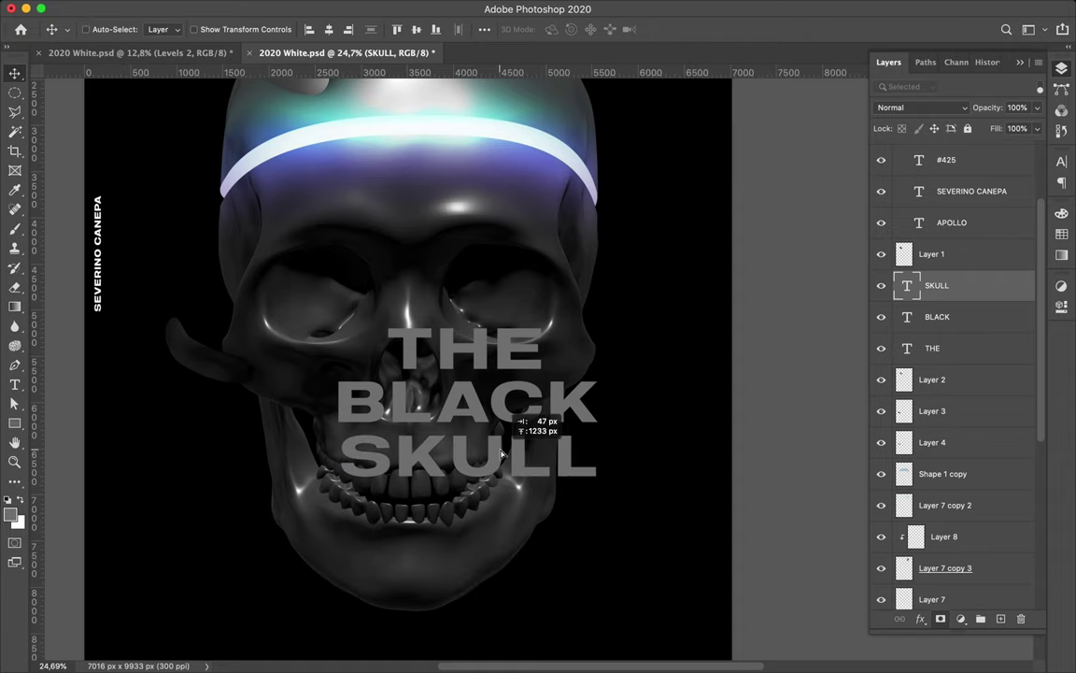
Set the title text colour to #ffffff in the Character panel.
left_click(932, 348, "shift")
left_click(1061, 160)
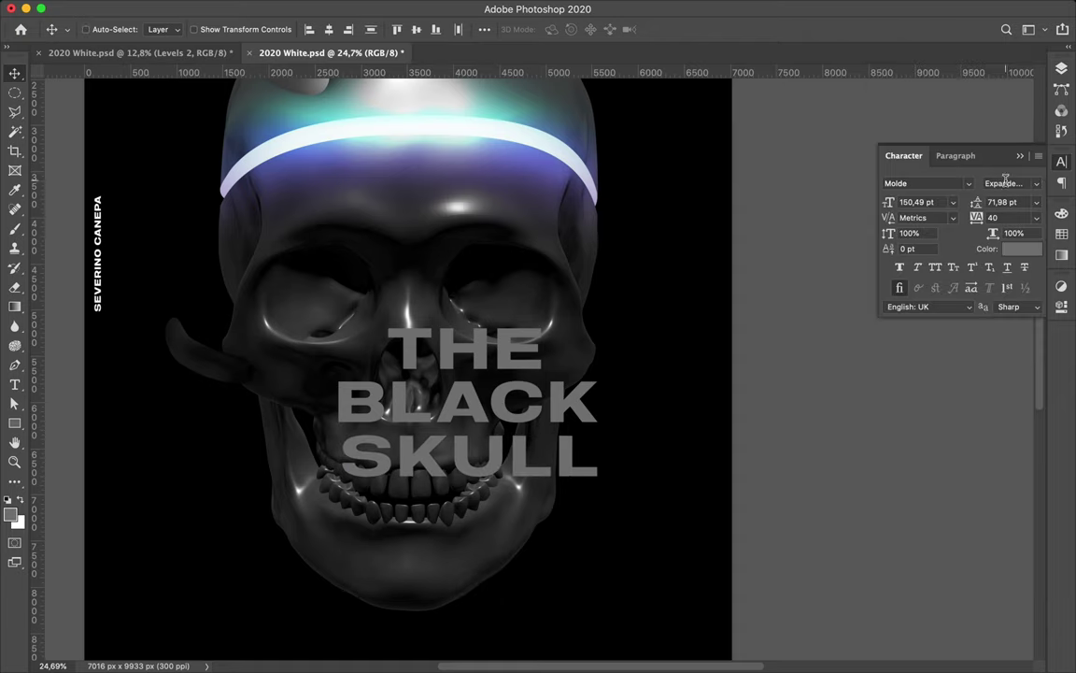
key("t")
left_click(609, 29)
type("ffffff")
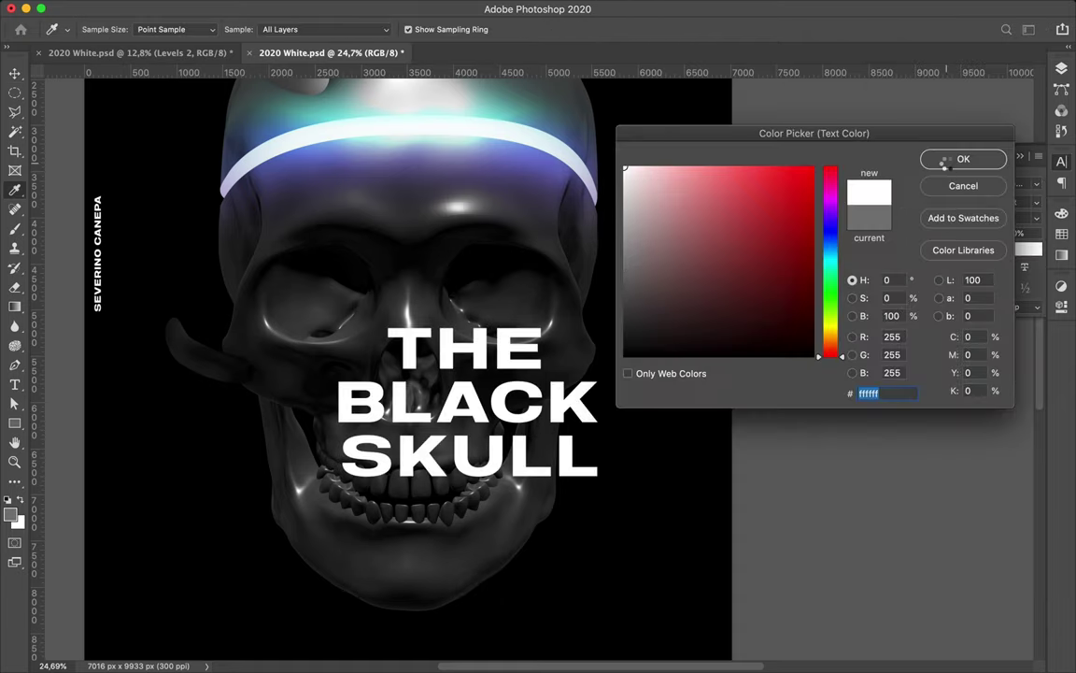
left_click(944, 161)
left_click(968, 183)
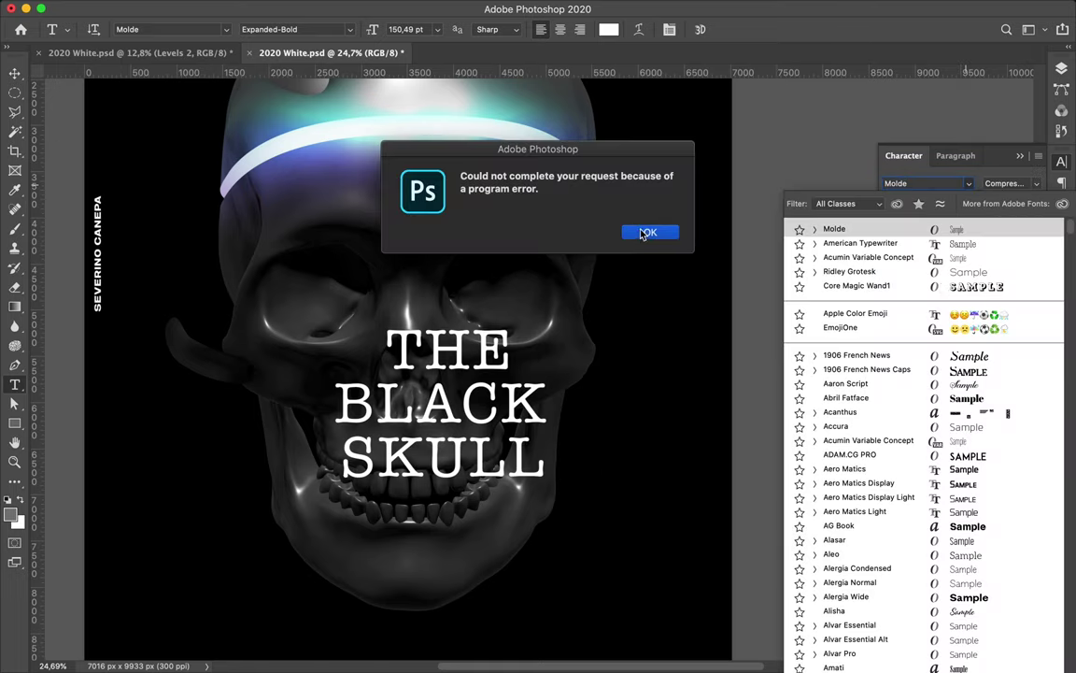
Dismiss the error message and set the title's font family to Bw Beto Grande.
left_click(644, 230)
key("Escape")
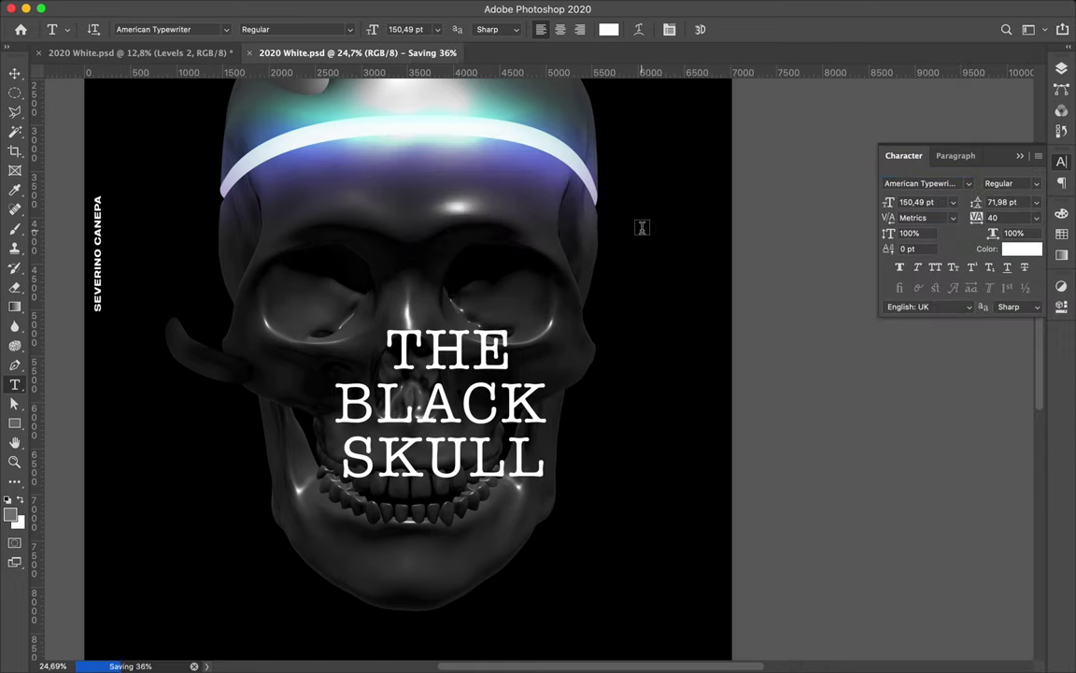
left_click(967, 183)
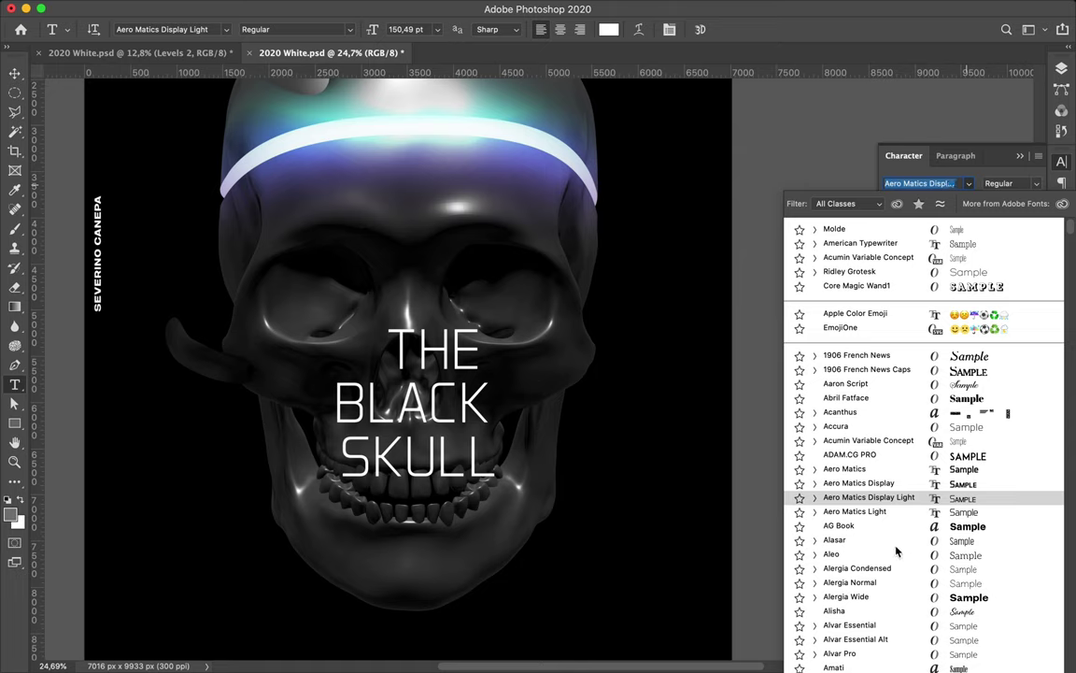
scroll(896, 561, "down", 5)
scroll(892, 532, "down", 5)
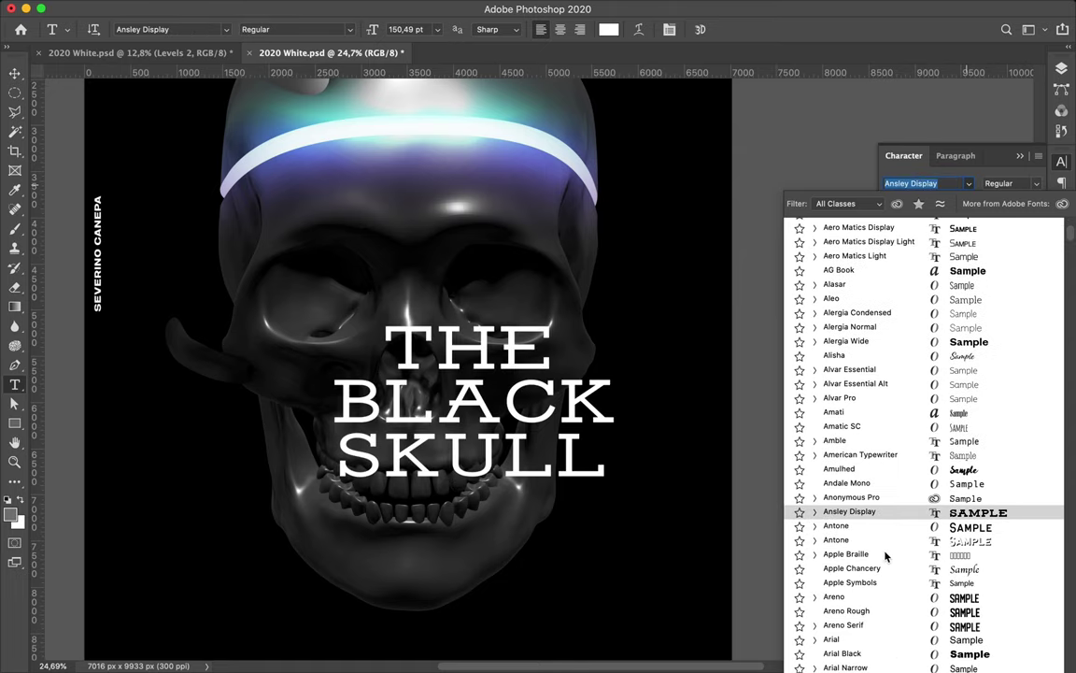
scroll(887, 528, "down", 5)
scroll(882, 565, "down", 5)
scroll(882, 567, "down", 5)
scroll(880, 567, "down", 5)
scroll(878, 567, "down", 3)
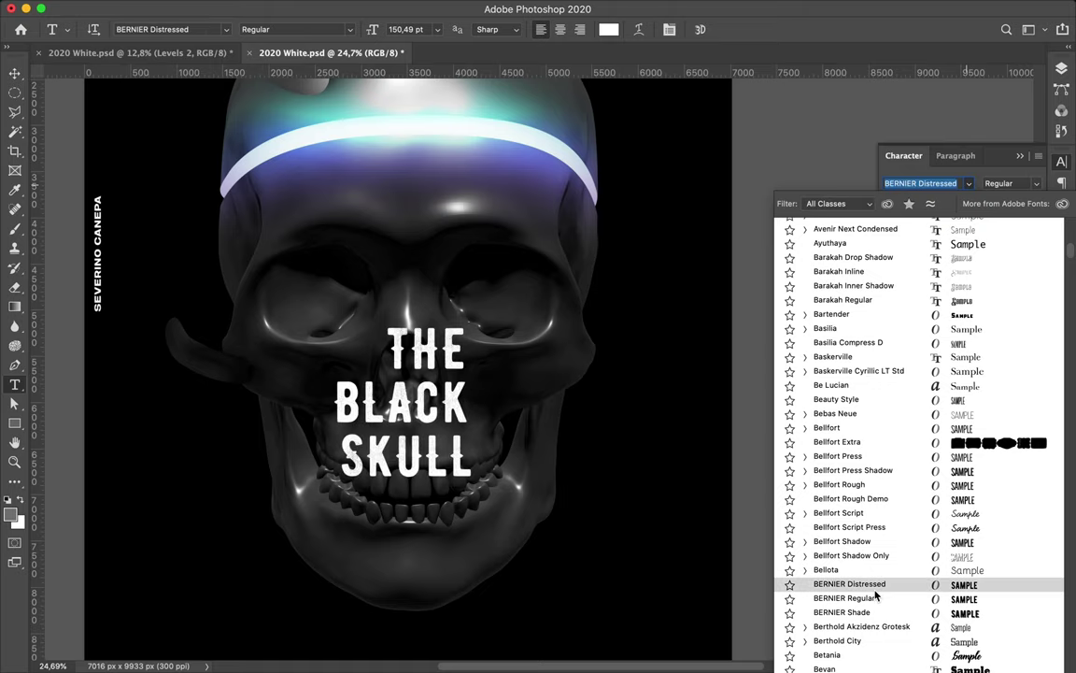
scroll(867, 647, "down", 5)
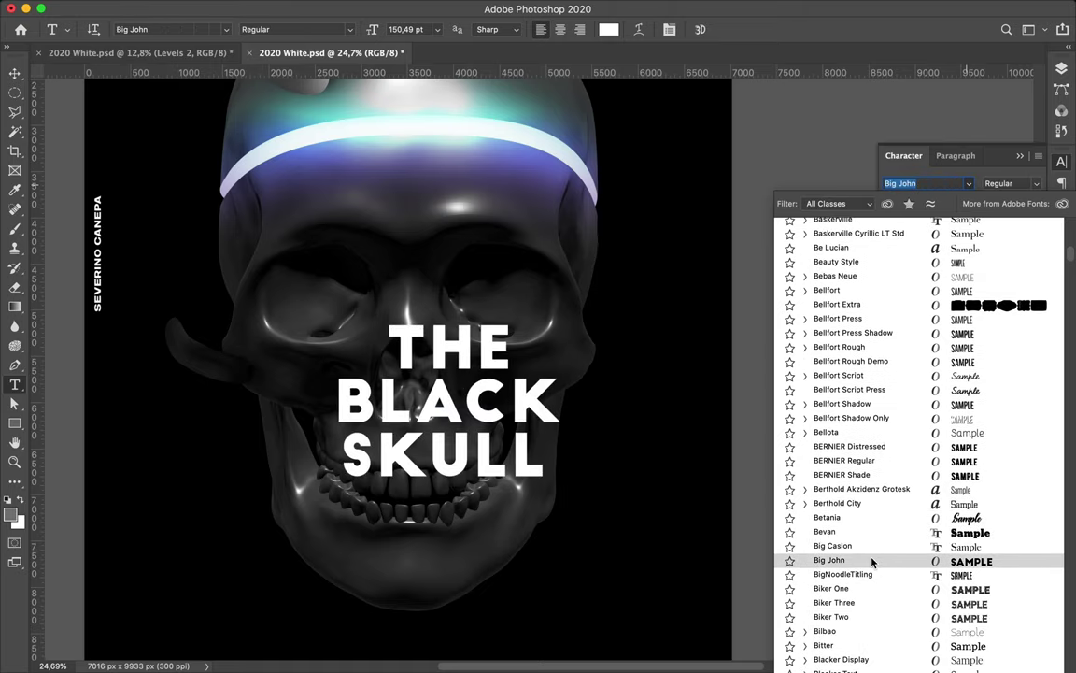
scroll(873, 584, "down", 4)
scroll(872, 587, "down", 3)
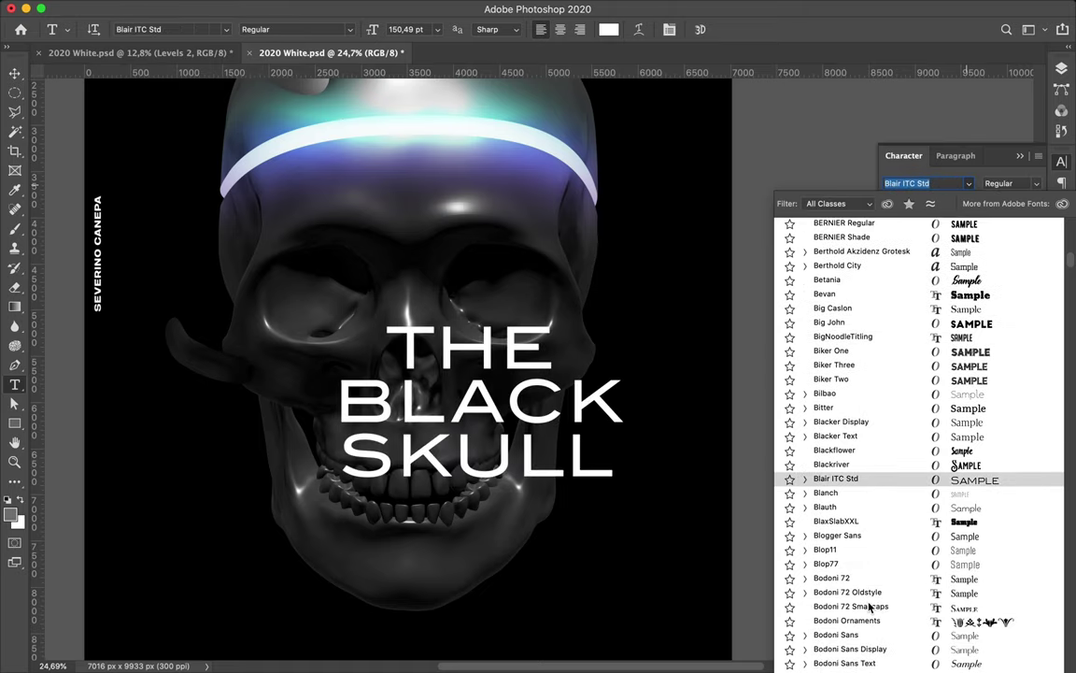
scroll(868, 588, "down", 1)
scroll(869, 582, "down", 2)
scroll(877, 583, "down", 5)
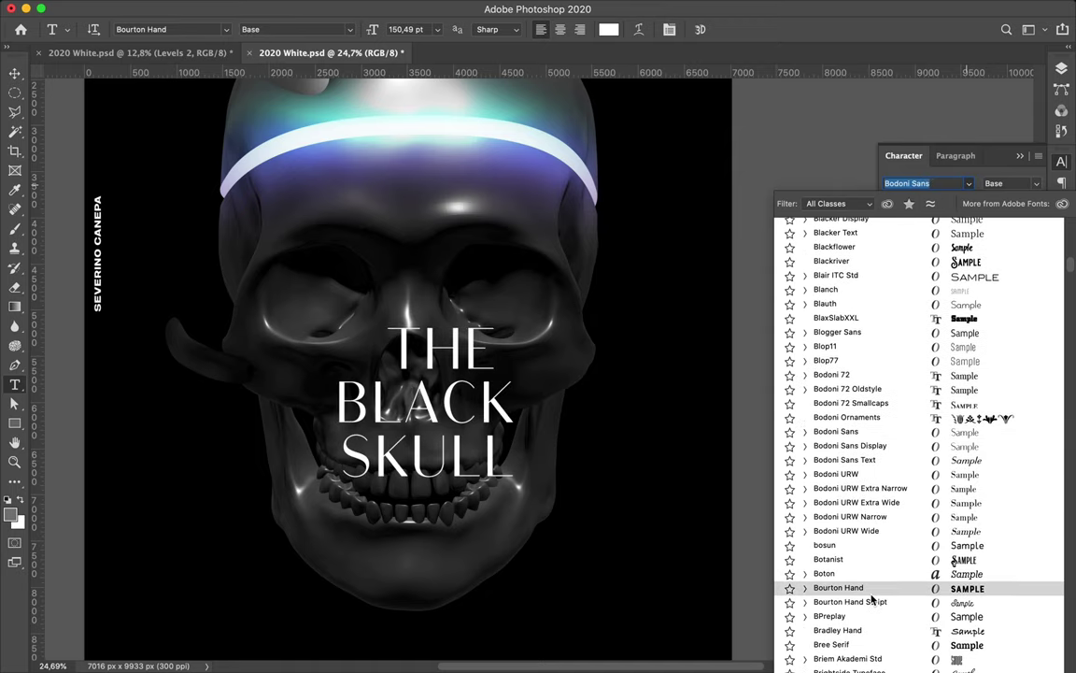
scroll(874, 601, "down", 5)
scroll(871, 624, "down", 8)
scroll(871, 614, "down", 6)
scroll(871, 612, "down", 1)
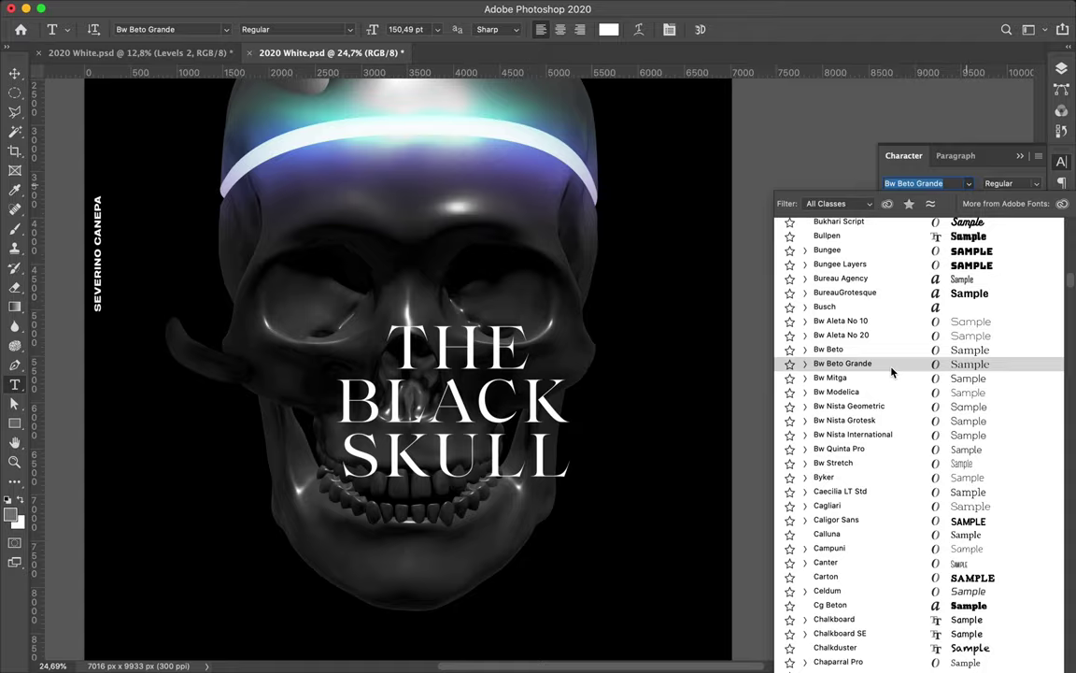
left_click(892, 371)
key("ctrl+minus")
key("ctrl+minus")
Scale the three-line title block up to about 377.86 pt across the poster.
key("v")
key("ctrl+t")
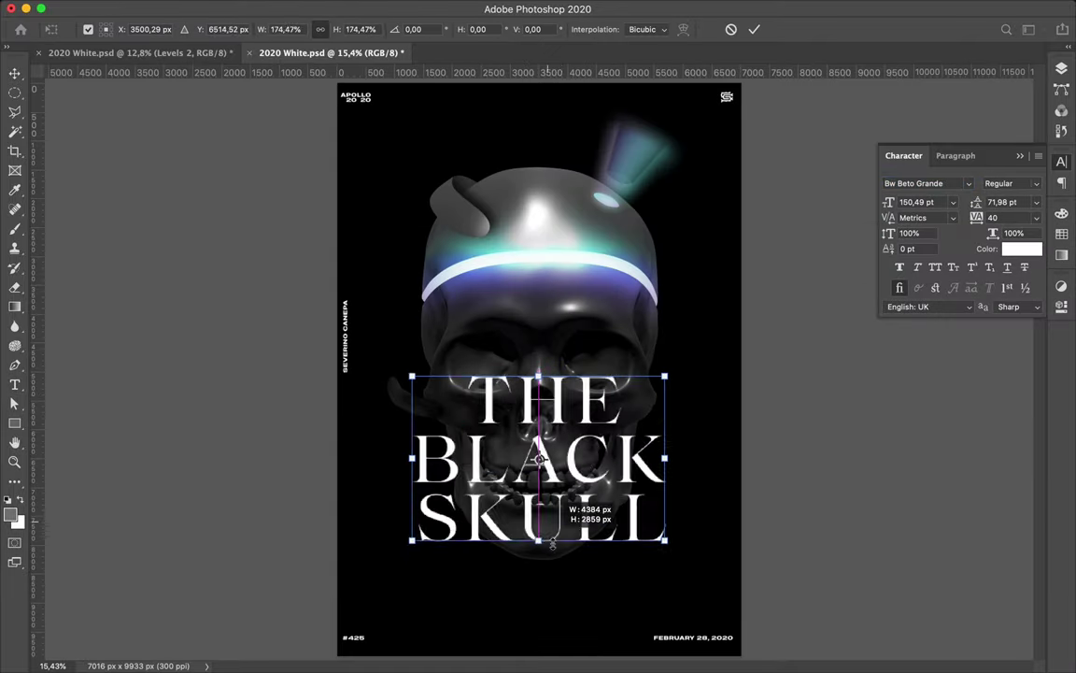
left_click_drag(551, 544, 546, 613)
key("Return")
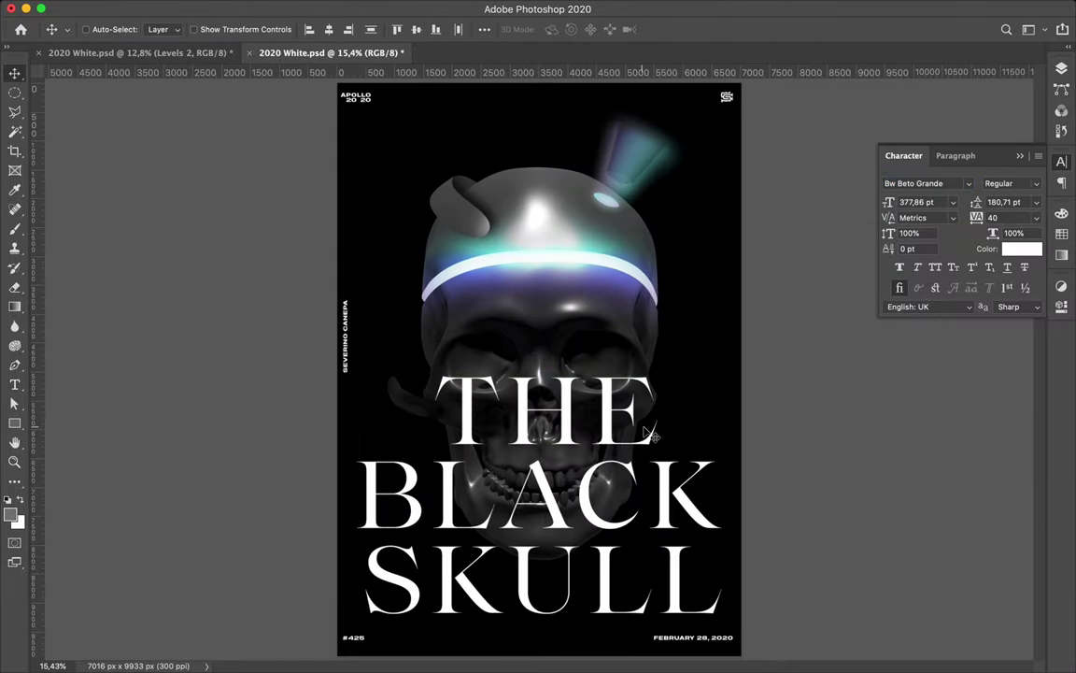
Nudge the BLACK line down to tighten the title's line spacing.
key("t")
left_click(674, 423)
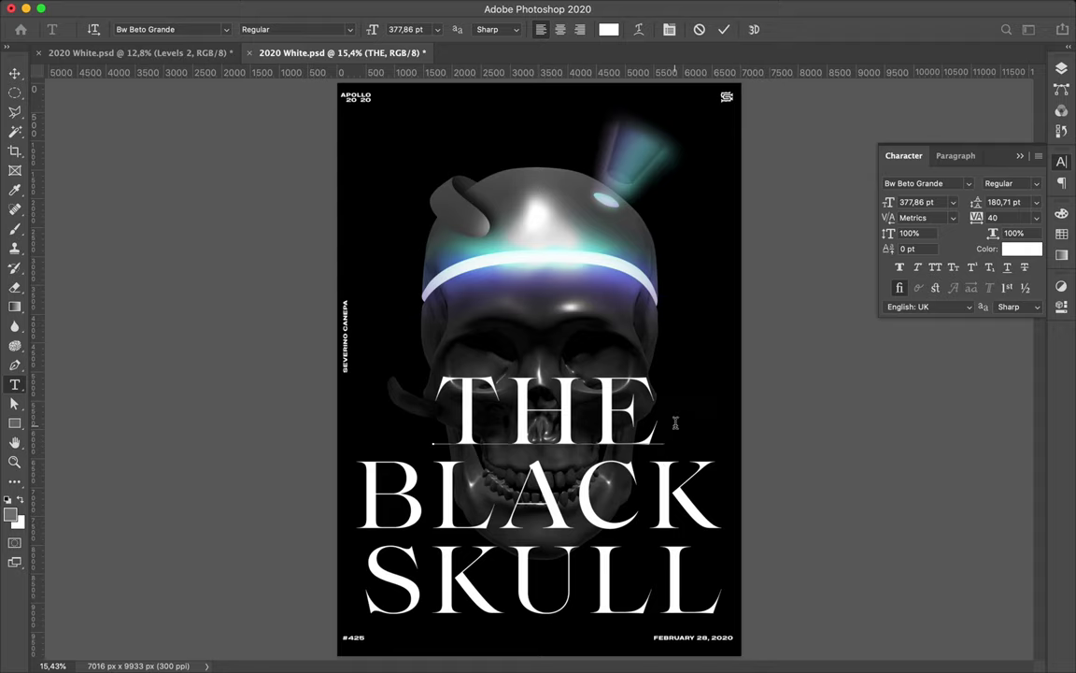
key("Escape")
key("v")
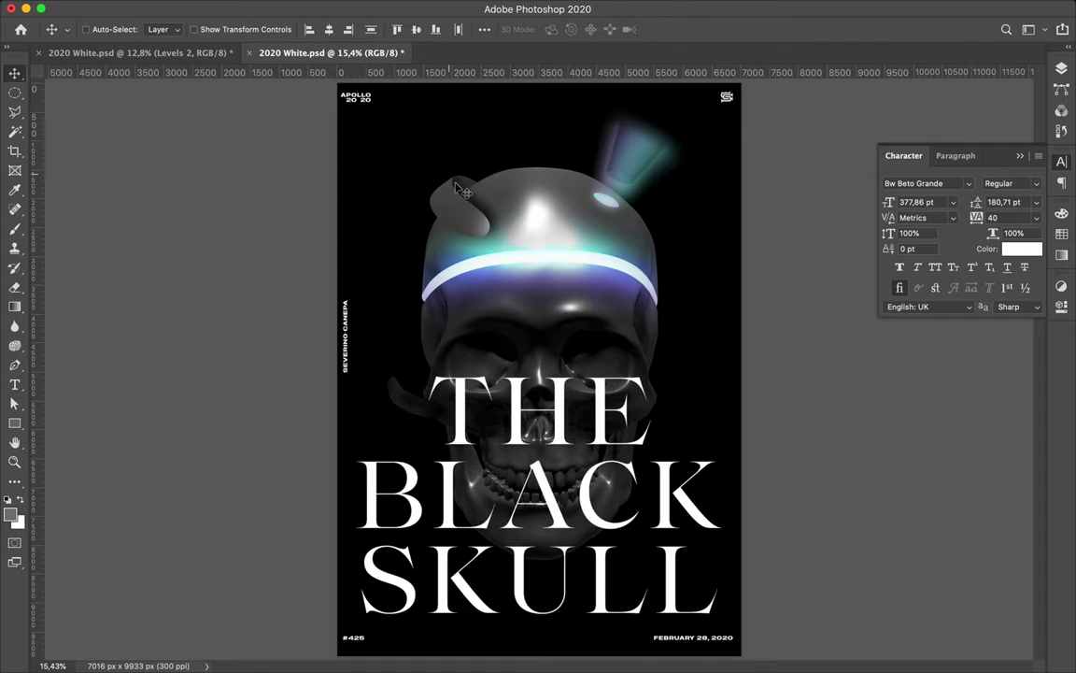
key("shift+Down")
key("shift+Down")
key("shift+Down")
key("shift+Down")
key("shift+Down")
key("shift+Down")
key("shift+Down")
key("shift+Down")
key("shift+Down")
key("shift+Down")
key("shift+Down")
key("shift+Down")
key("shift+Down")
key("shift+Down")
key("shift+Down")
key("shift+Down")
key("shift+Down")
key("shift+Down")
key("shift+Down")
key("shift+Down")
key("shift+Down")
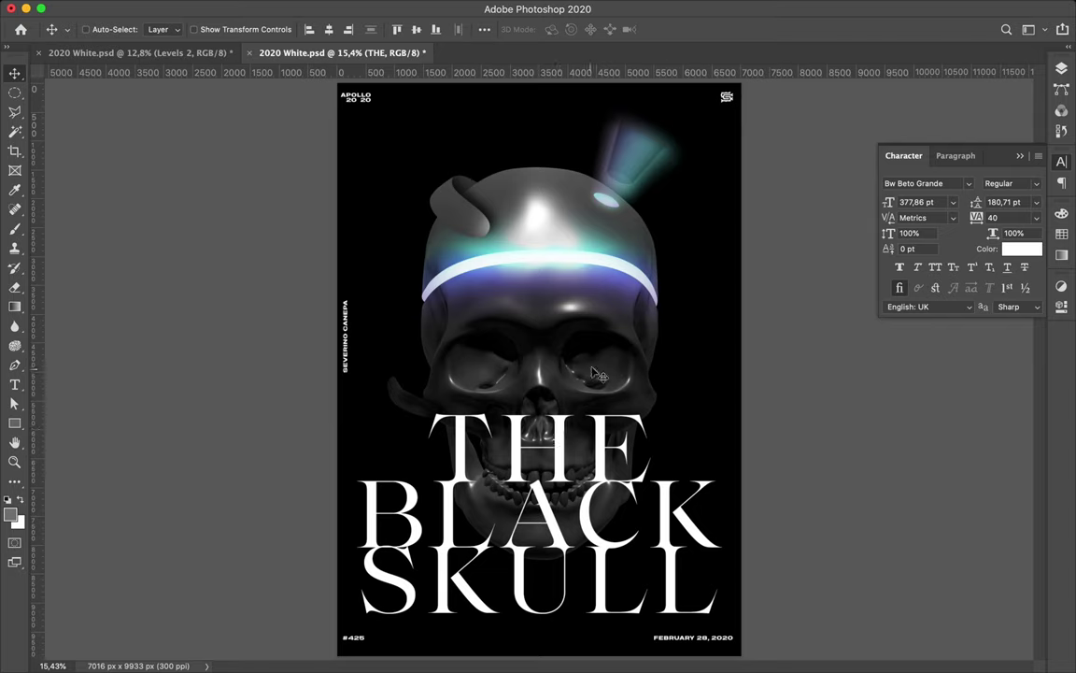
scroll(669, 287, "down", 3)
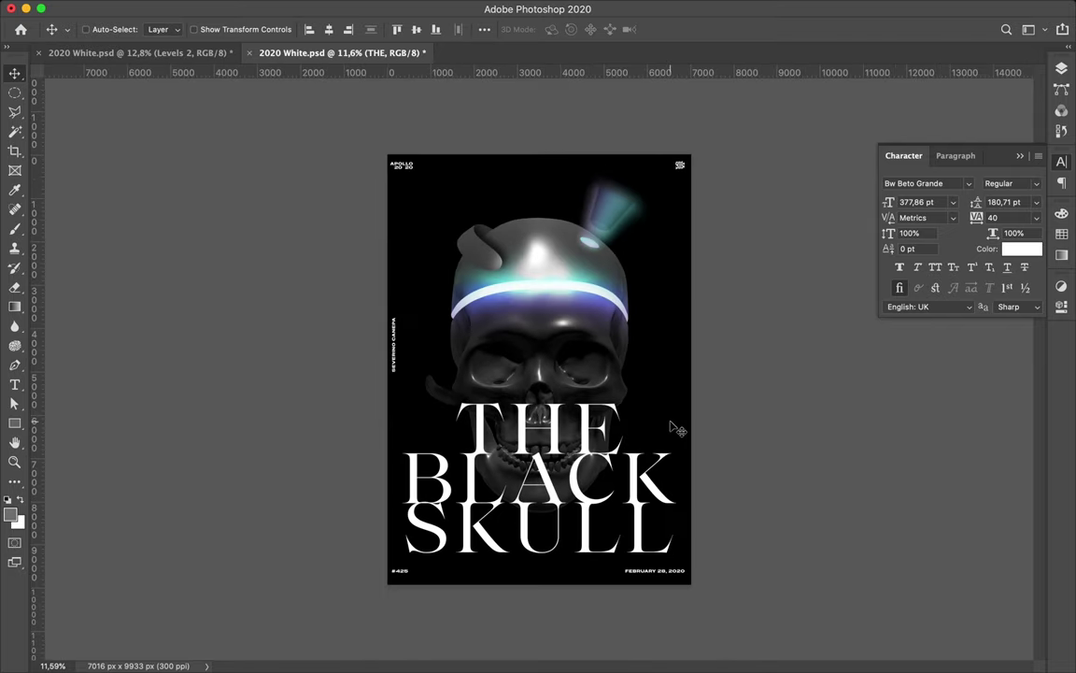
Copy THE to the top of the poster and change its text to #3.
left_click_drag(677, 430, 677, 218)
double_click(576, 217)
type("#3")
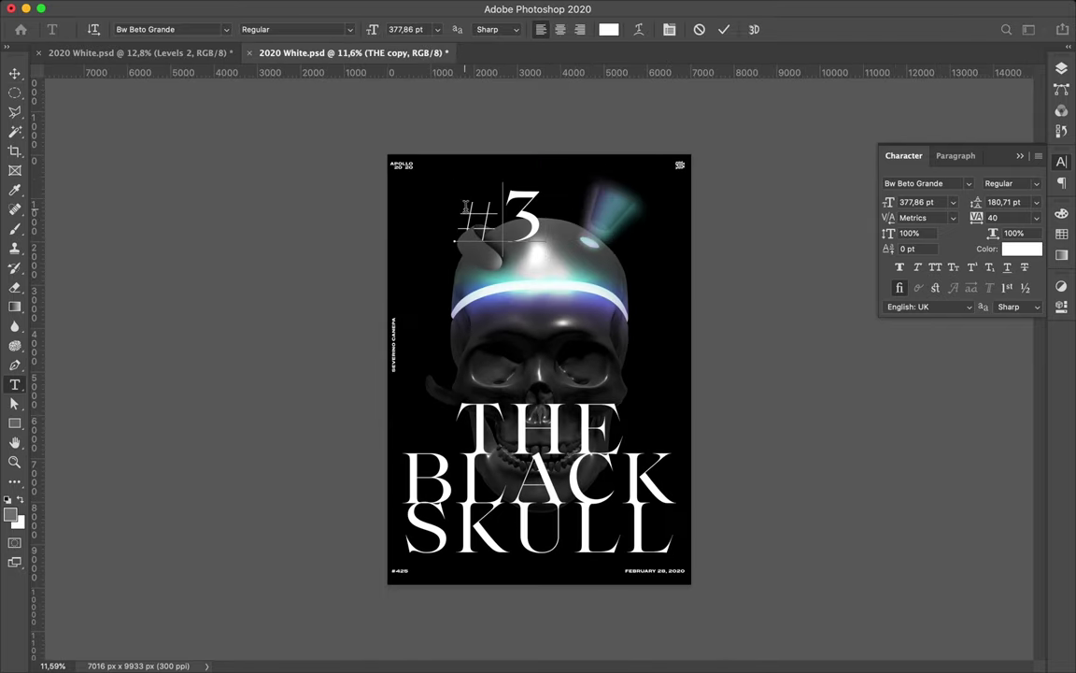
Browse the Glyphs panel from the Type menu, then close it.
left_click(268, 8)
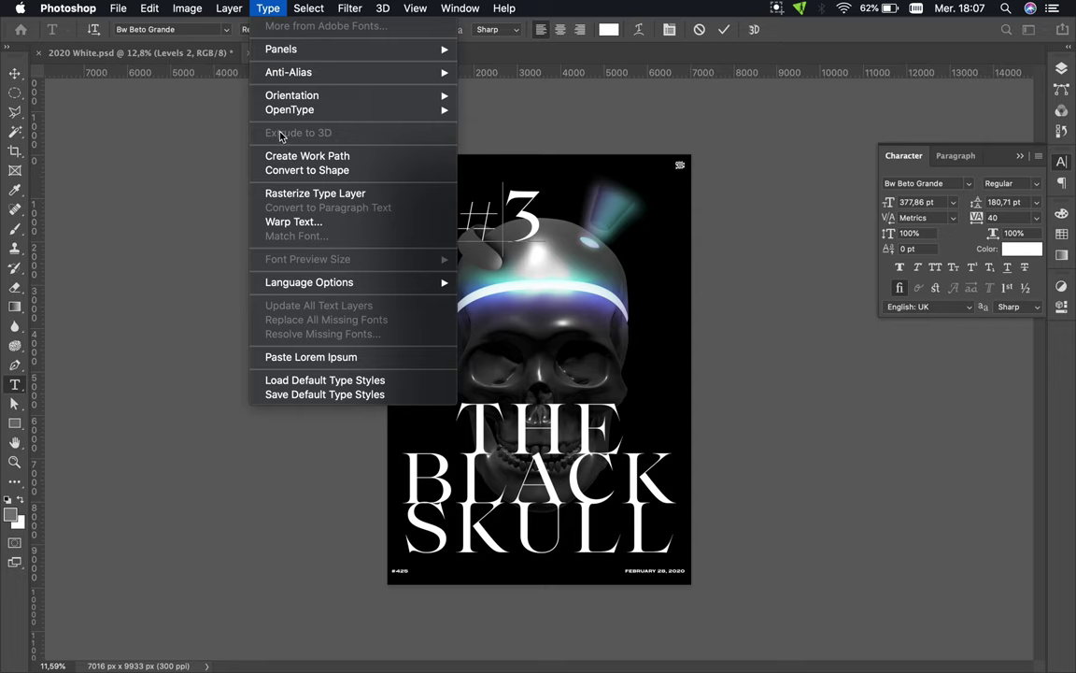
mouse_move(281, 49)
left_click(509, 84)
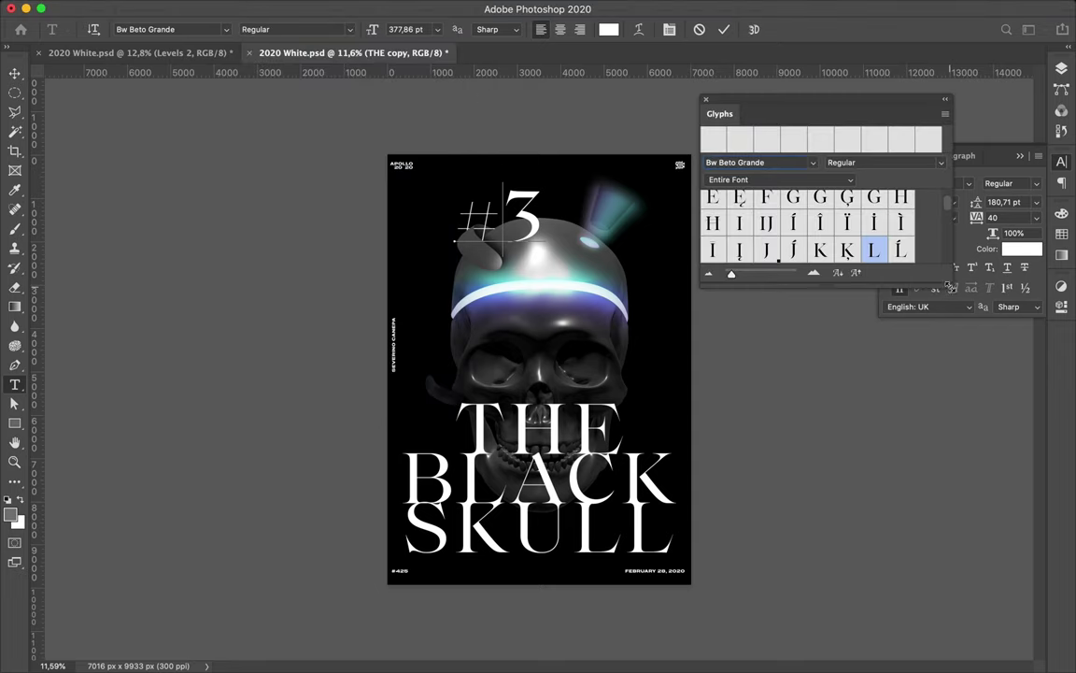
left_click_drag(951, 293, 966, 539)
scroll(908, 383, "down", 5)
scroll(908, 383, "down", 5)
scroll(908, 383, "down", 5)
scroll(903, 411, "down", 5)
scroll(903, 425, "down", 5)
scroll(903, 425, "down", 5)
left_click(705, 99)
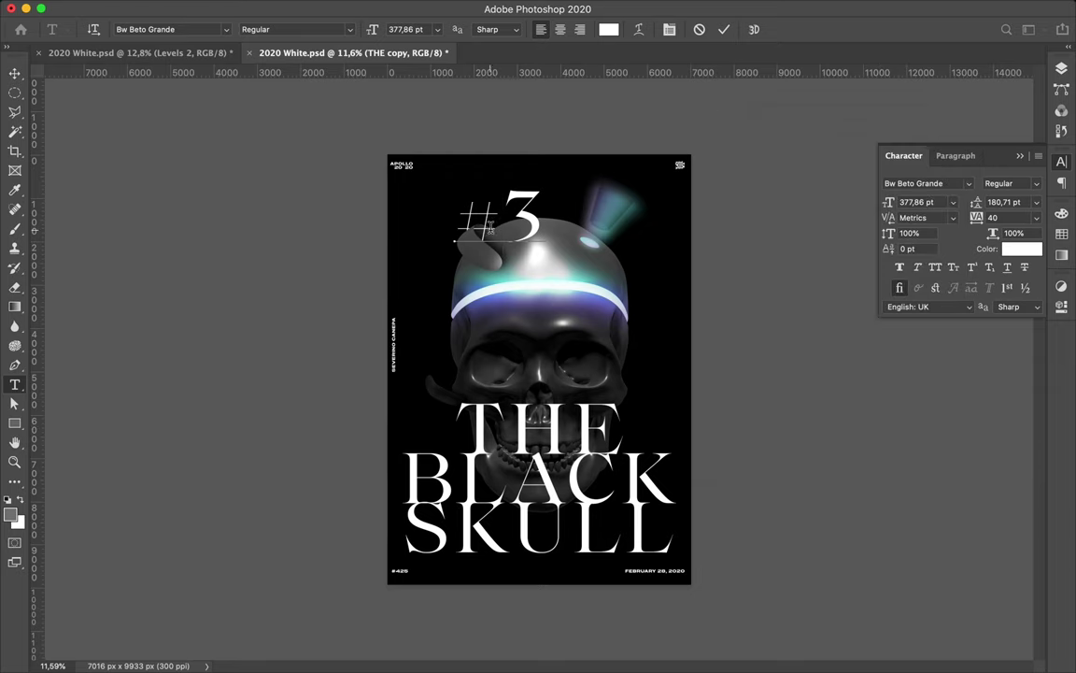
Set the # character of #3 to the Black font style.
left_click_drag(489, 227, 456, 227)
left_click(1028, 183)
left_click(951, 253)
left_click(1028, 183)
left_click(951, 278)
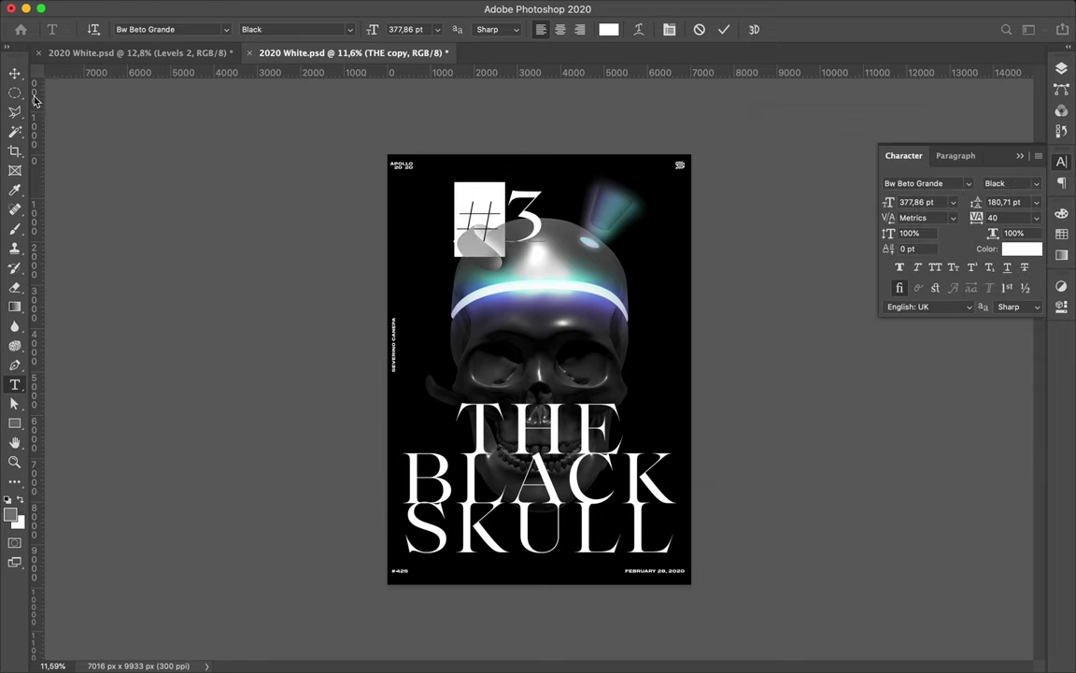
left_click(14, 73)
Move the #3 numeral slightly to the right.
left_click_drag(509, 201, 569, 204)
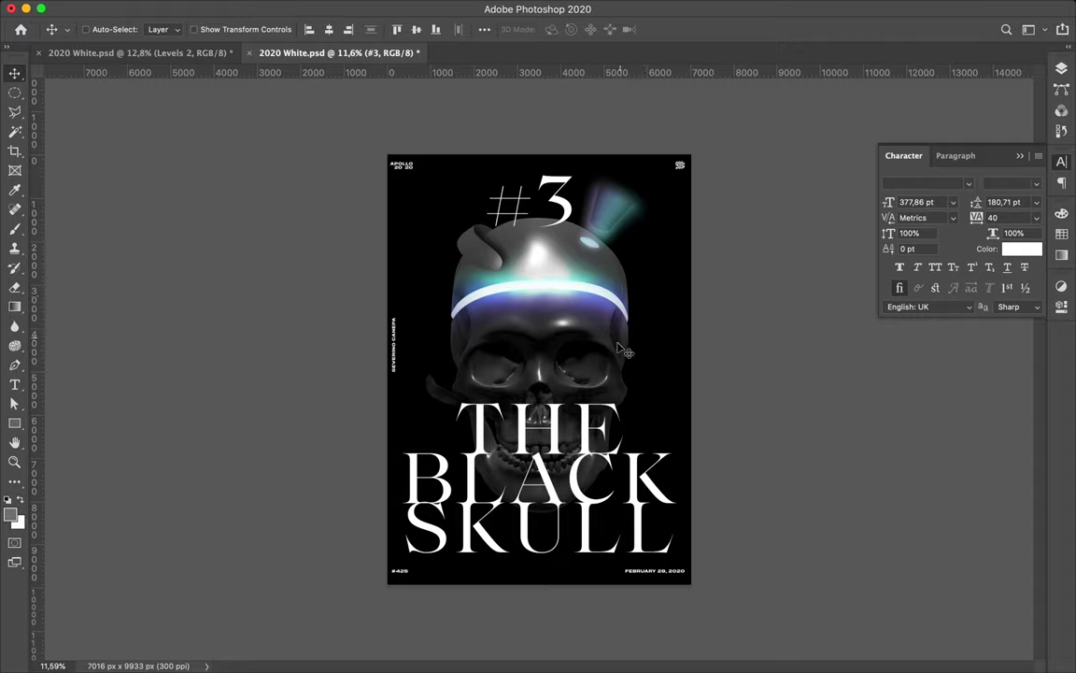
scroll(651, 309, "up", 5)
scroll(635, 327, "up", 3)
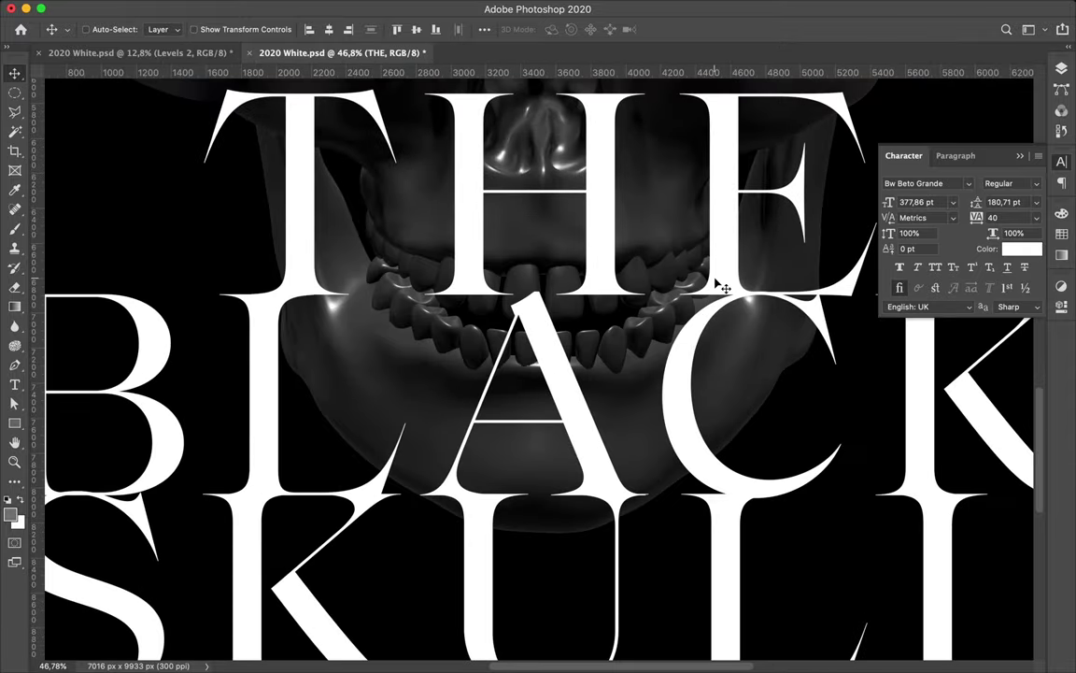
scroll(720, 287, "down", 1)
scroll(561, 402, "up", 7)
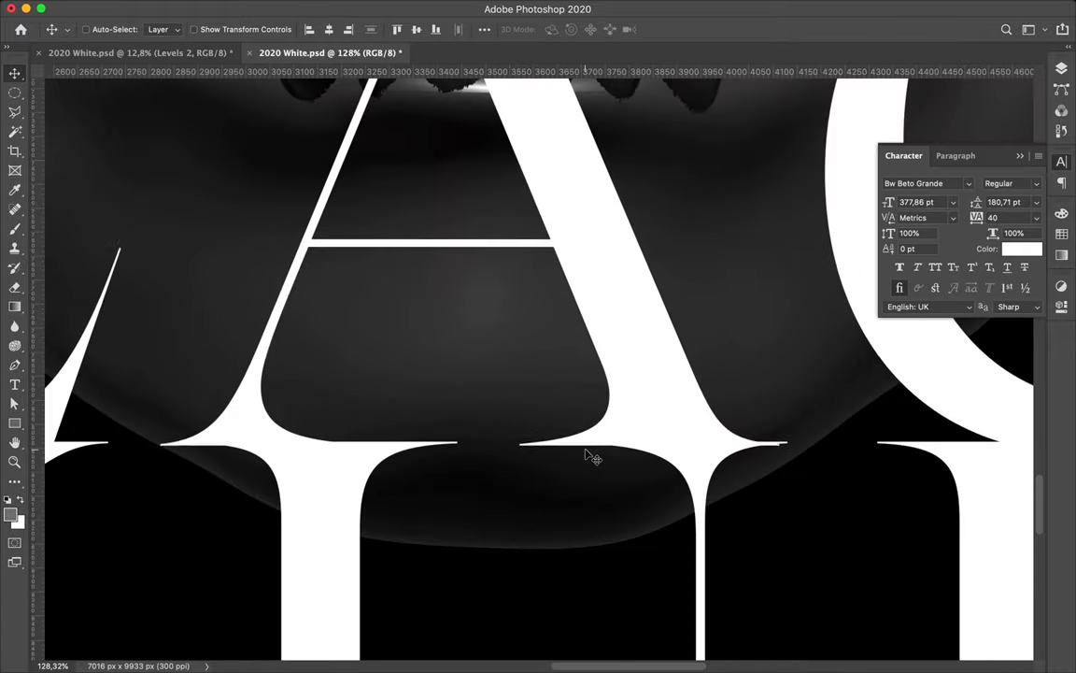
scroll(588, 451, "down", 7)
scroll(591, 455, "down", 5)
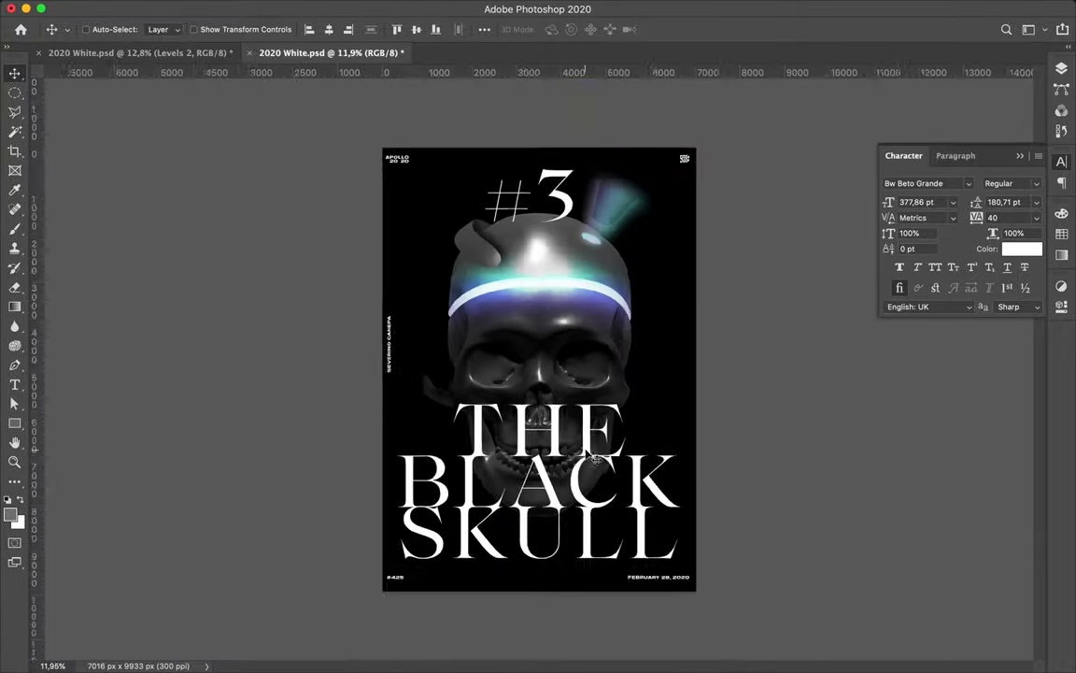
scroll(651, 376, "up", 1)
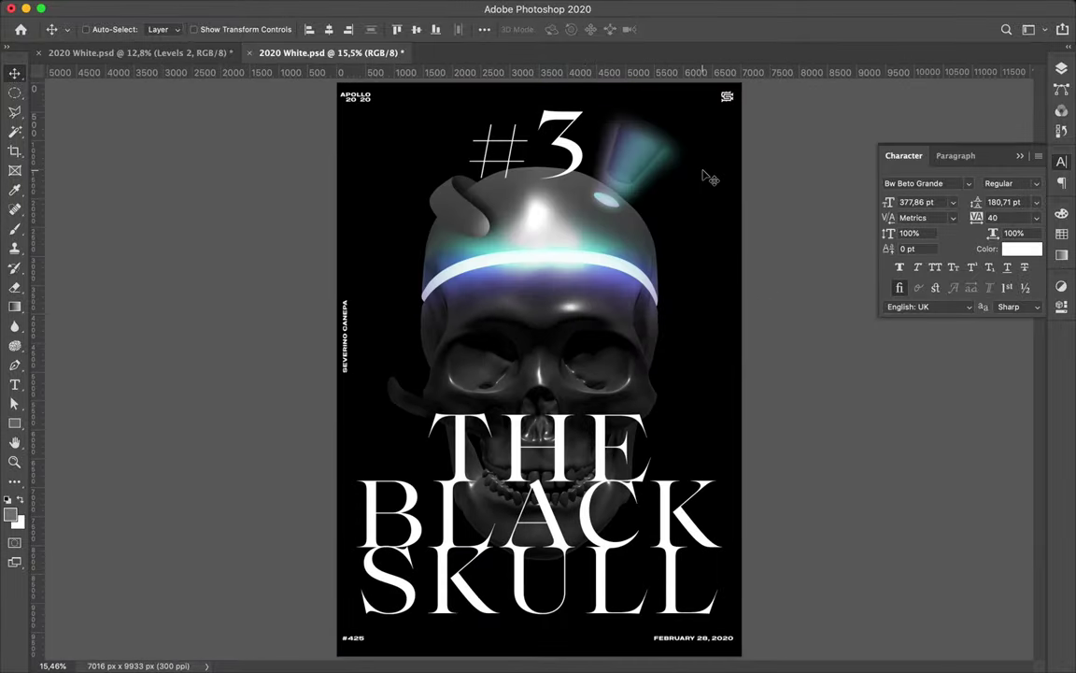
Duplicate the light-beam layer and position the copy slightly higher.
left_click_drag(639, 190, 651, 156)
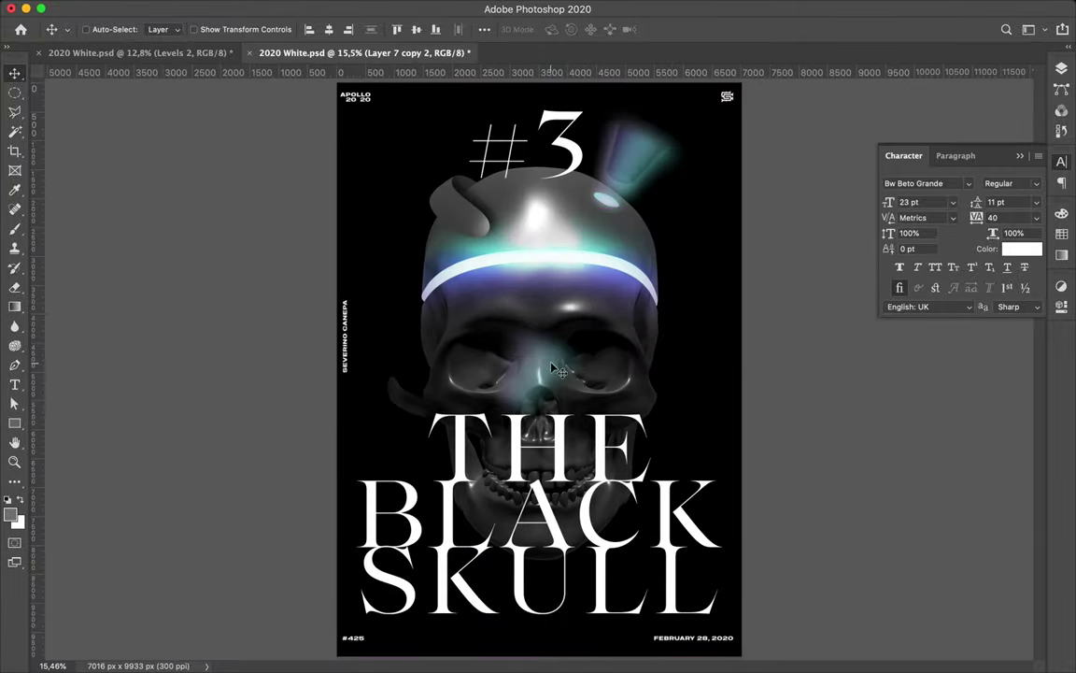
left_click_drag(651, 156, 651, 140)
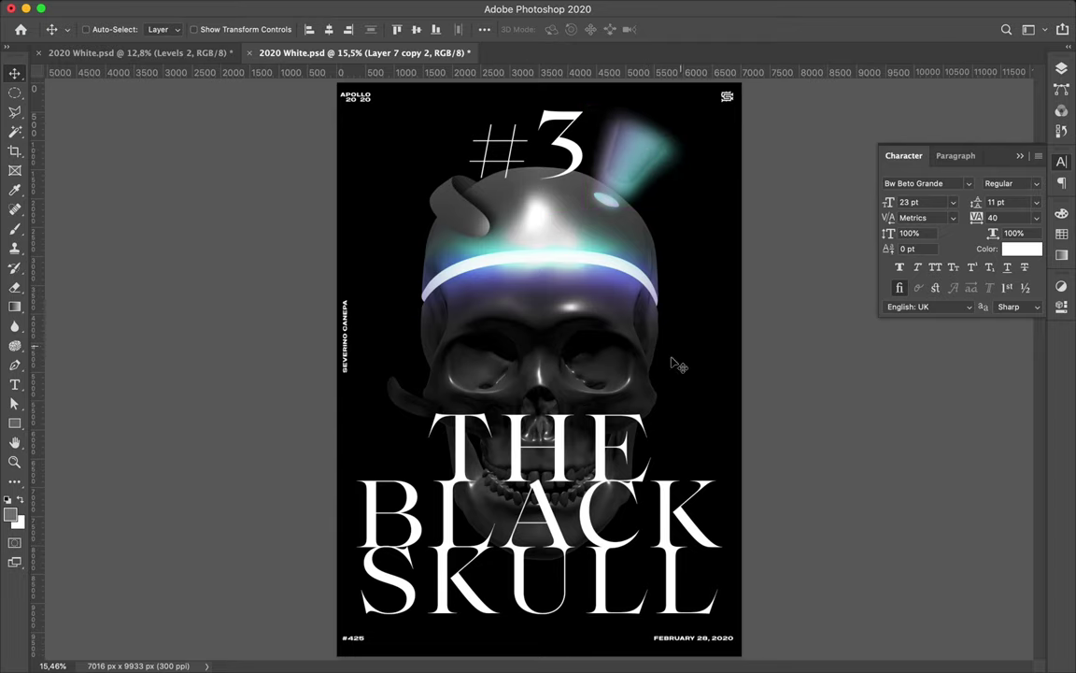
scroll(528, 378, "up", 2)
scroll(530, 378, "up", 3)
scroll(429, 288, "down", 1)
scroll(432, 285, "down", 2)
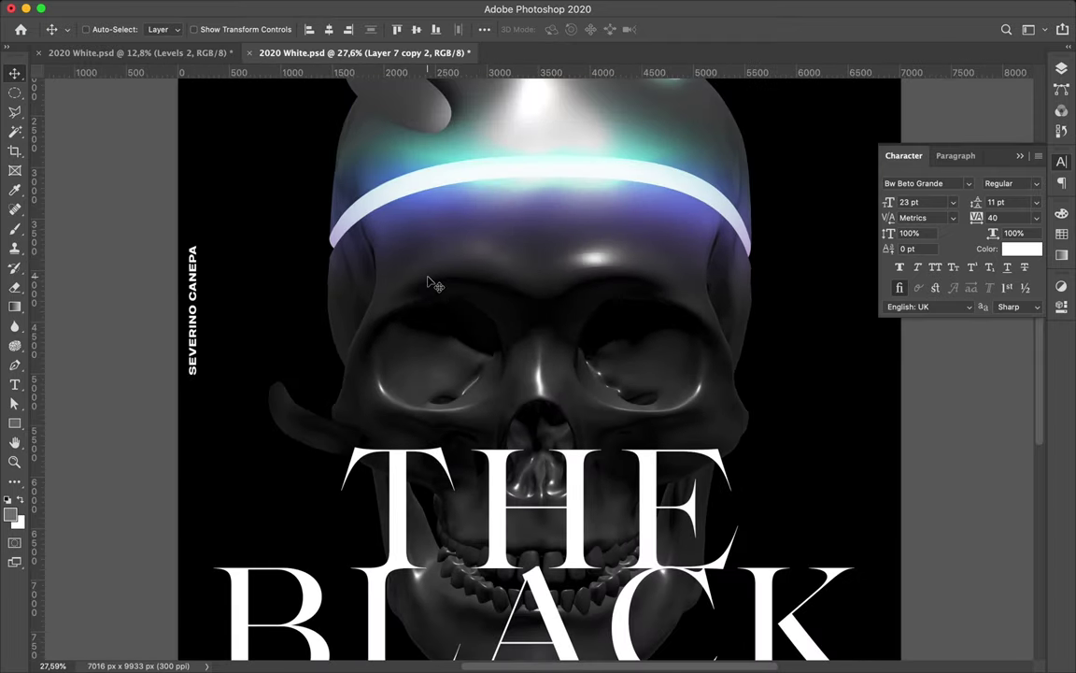
Restack Layer 3 and Layer 4 directly under APOLLO and reposition the horn shapes.
key("F7")
left_click(943, 444, "shift")
left_click_drag(943, 413, 956, 243)
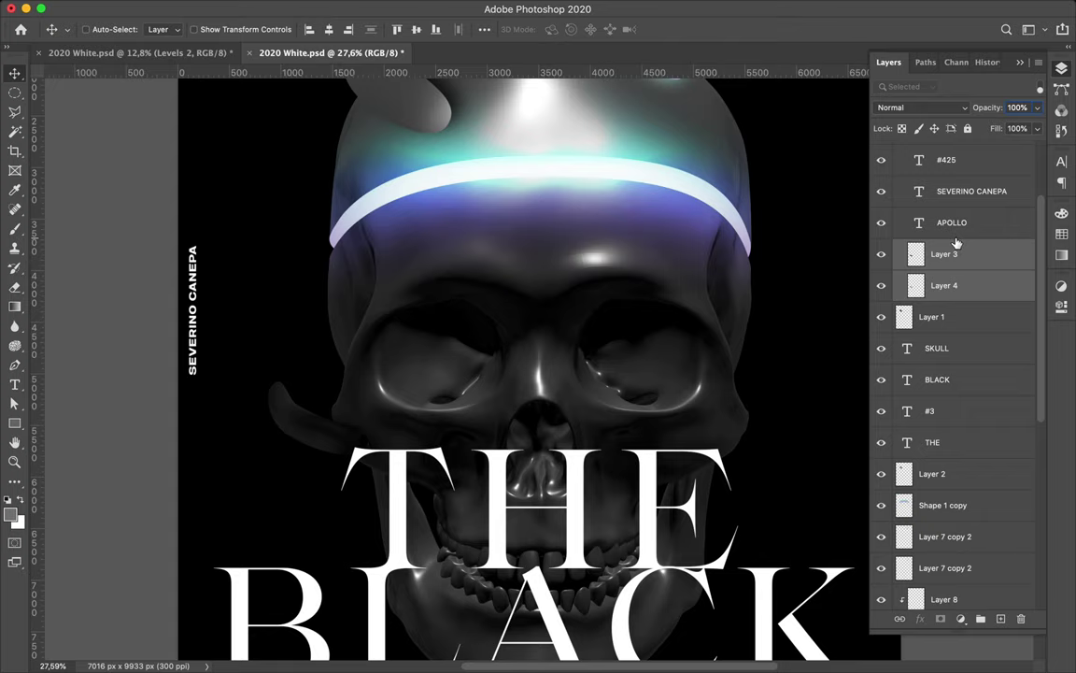
left_click_drag(338, 447, 366, 478)
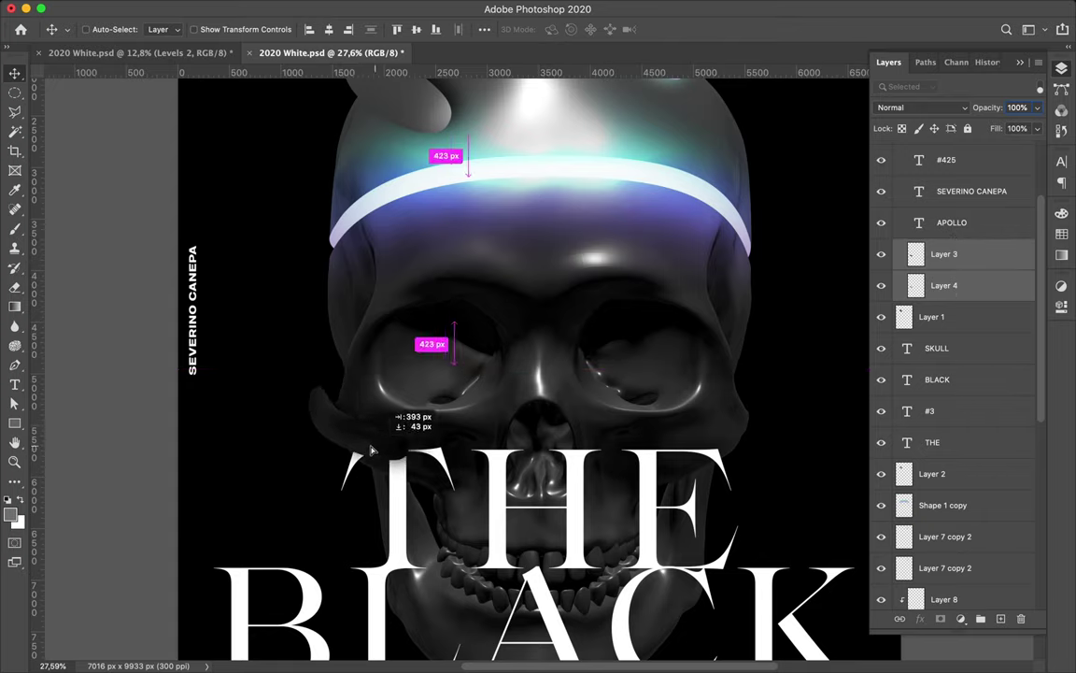
scroll(542, 463, "down", 2)
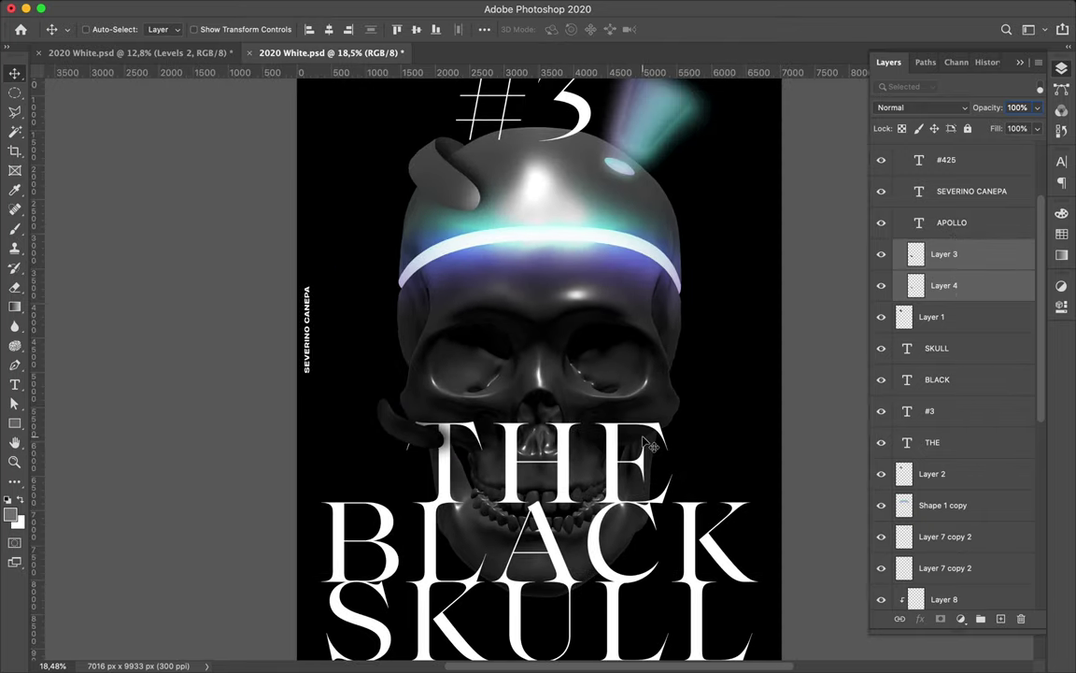
scroll(659, 327, "up", 2)
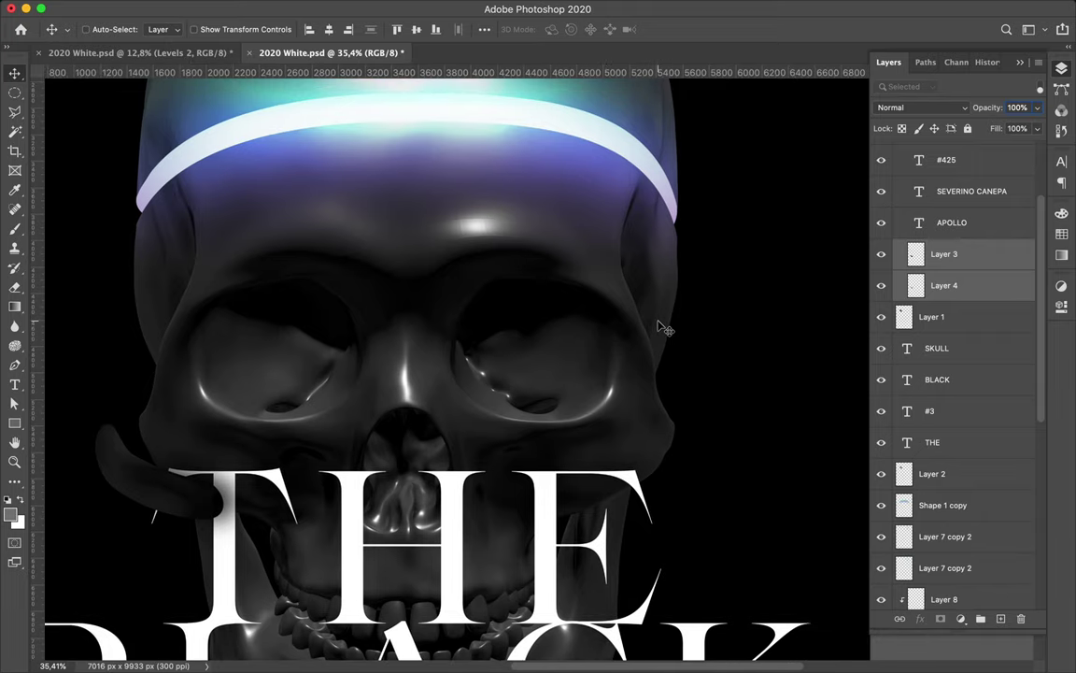
scroll(658, 328, "up", 1)
scroll(661, 329, "down", 3)
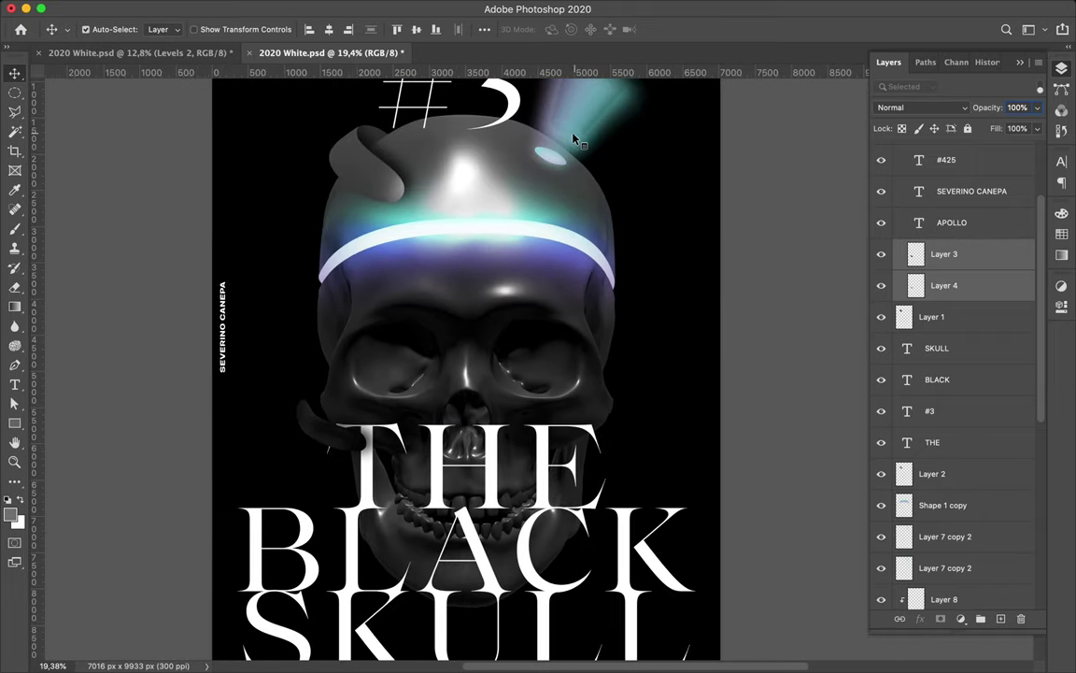
Move a beam copy down over the skull's face and rotate a copy about 34.2°.
mouse_move(571, 138)
left_mouse_down()
mouse_move(447, 369)
mouse_move(396, 312)
mouse_move(363, 300)
mouse_move(477, 305)
left_mouse_up()
key("ctrl+t")
key("Return")
key("ctrl+t")
mouse_move(514, 253)
left_mouse_down()
mouse_move(567, 270)
mouse_move(567, 328)
left_mouse_up()
key("Return")
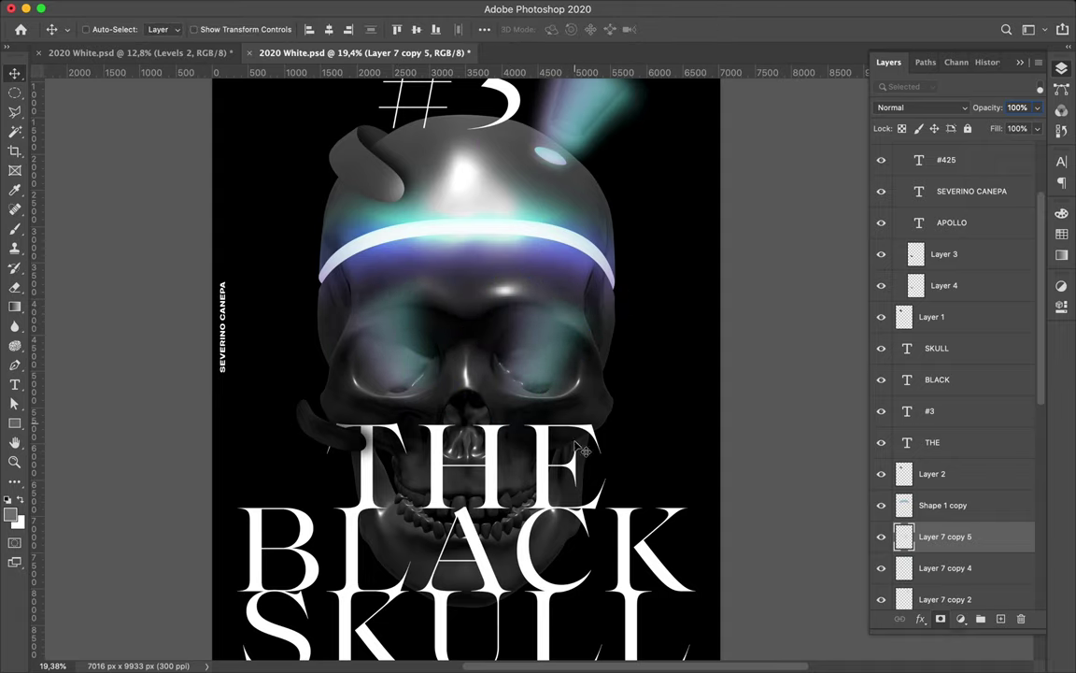
scroll(560, 431, "up", 2)
scroll(517, 421, "down", 3)
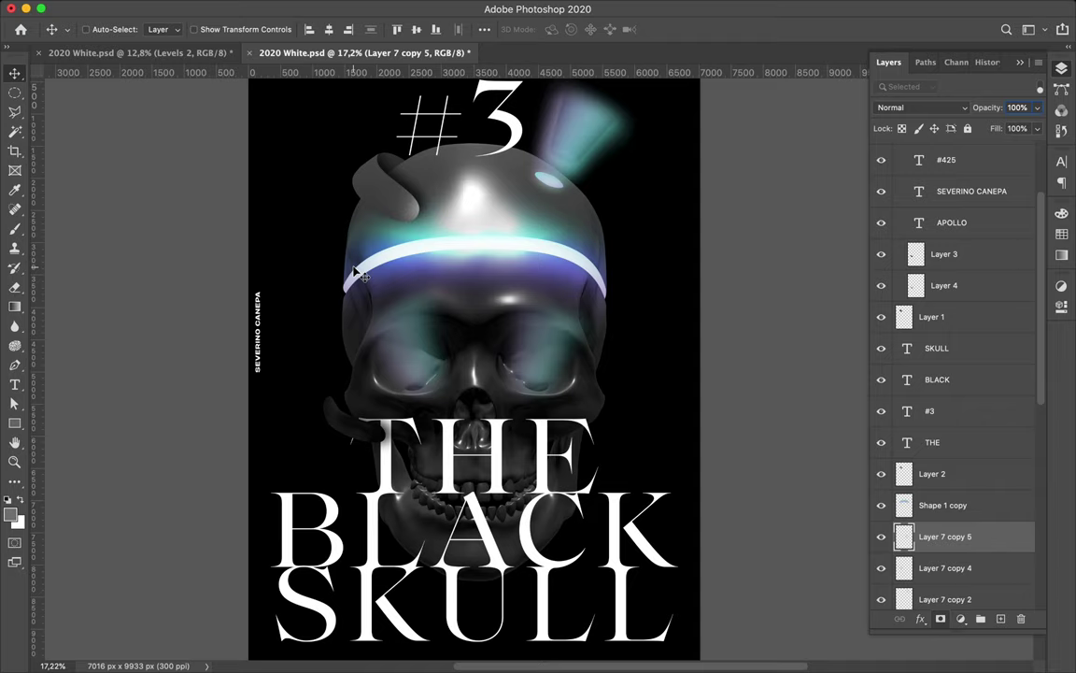
Draw a thin rectangle bar left of the skull and give it a gradient fill.
key("u")
mouse_move(295, 230)
left_mouse_down()
mouse_move(358, 236)
mouse_move(337, 232)
left_mouse_up()
key("a")
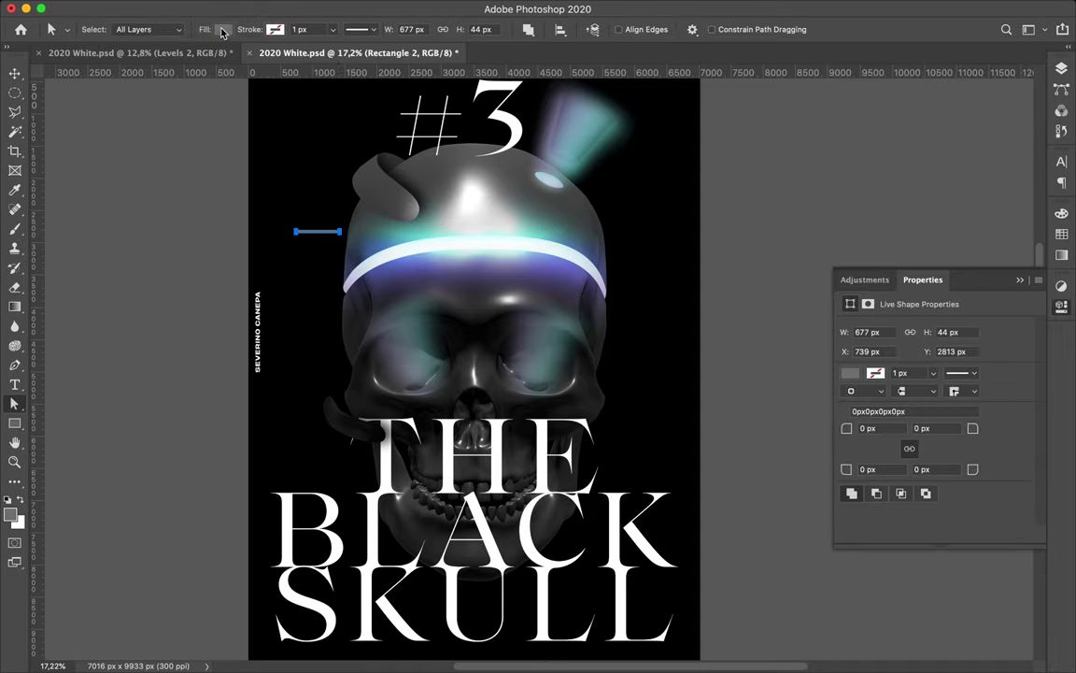
left_click(222, 29)
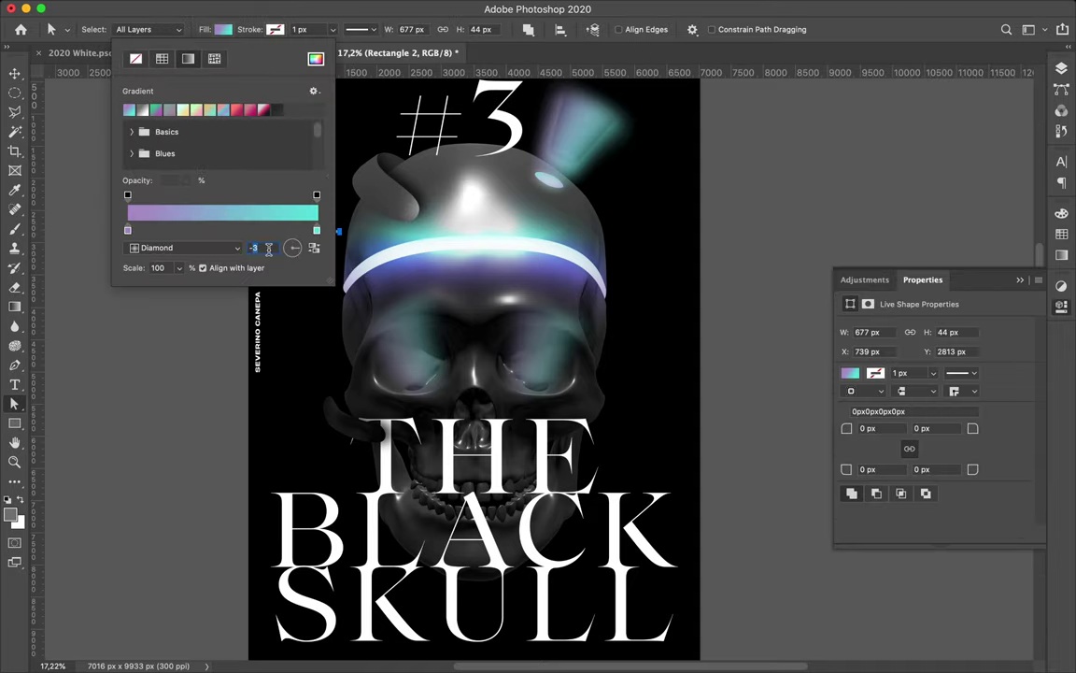
key("Return")
Move the gradient bar layer below Levels 1 so it sits behind the skull.
key("v")
scroll(211, 220, "up", 2)
scroll(209, 228, "down", 2)
scroll(402, 265, "down", 1)
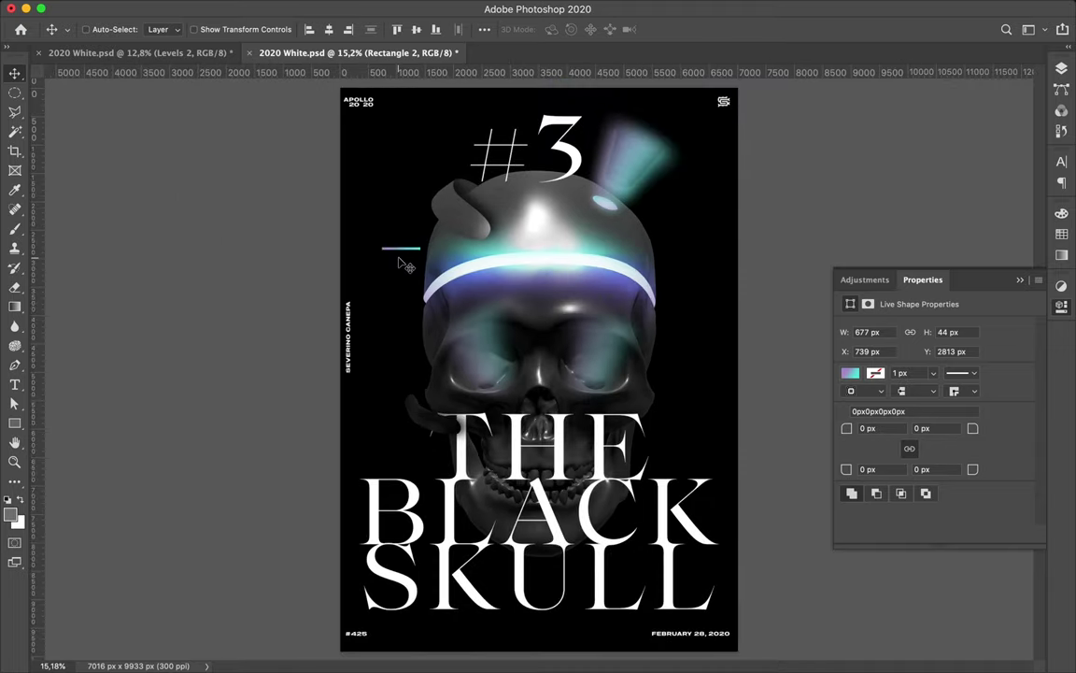
key("F7")
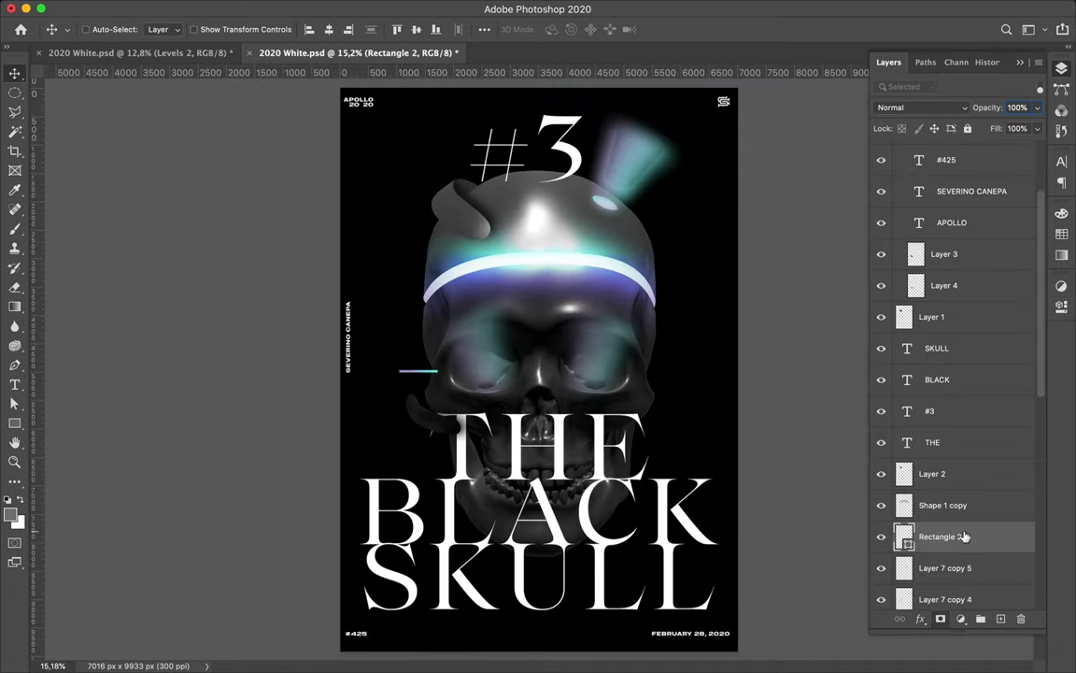
scroll(943, 374, "down", 5)
left_click_drag(940, 132, 944, 516)
Stretch the gradient bar across to the right side of the skull.
key("ctrl+t")
scroll(444, 375, "up", 3)
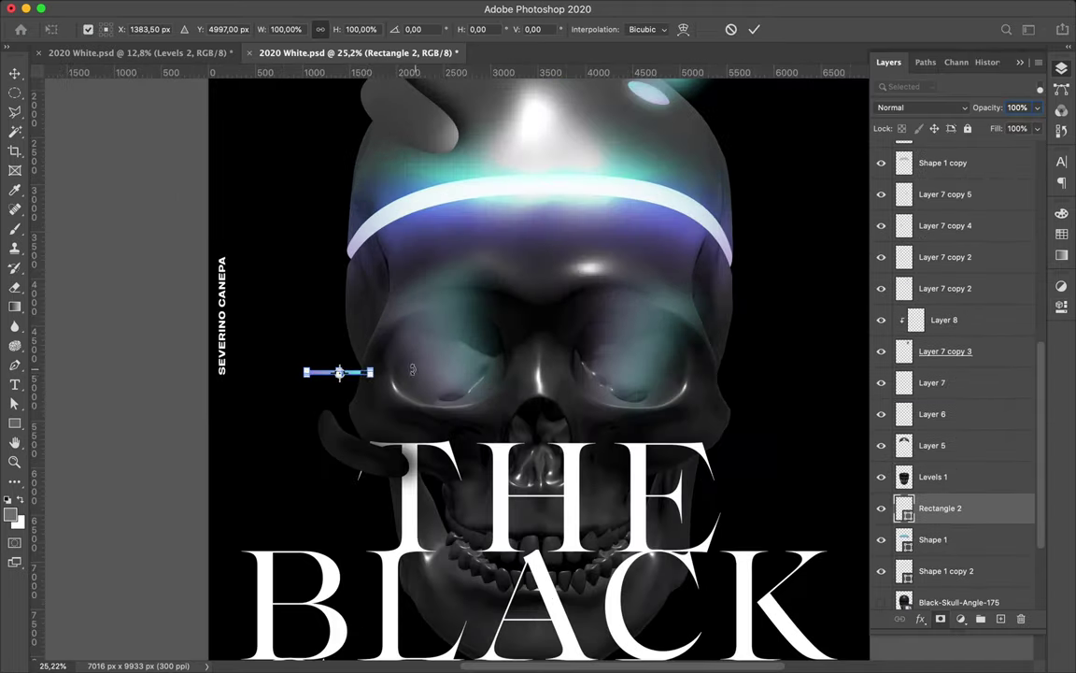
left_click_drag(554, 377, 767, 373)
key("Return")
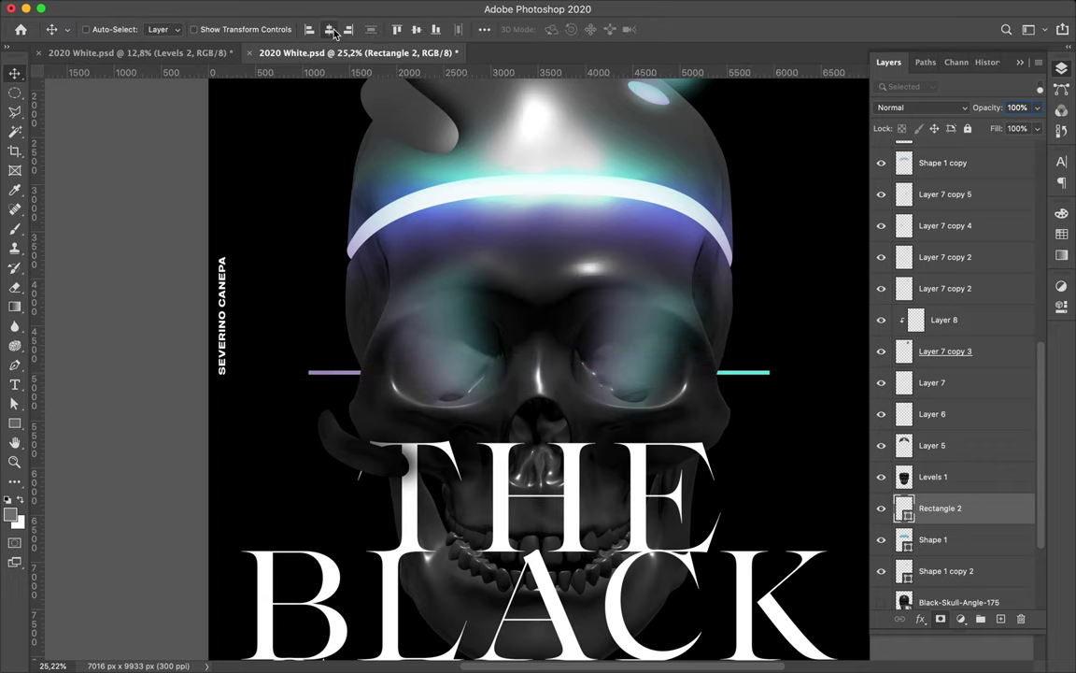
Duplicate the gradient bar twice, stacking the copies slightly above the original.
key("ctrl+0")
left_click_drag(539, 371, 539, 352)
key("ctrl+t")
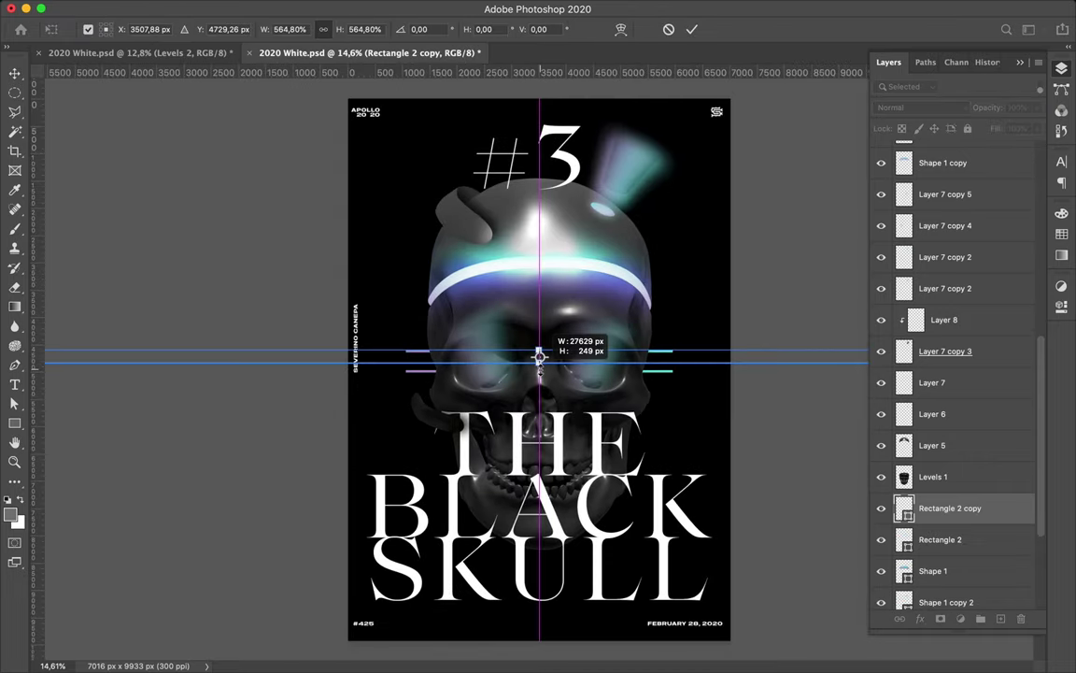
key("Return")
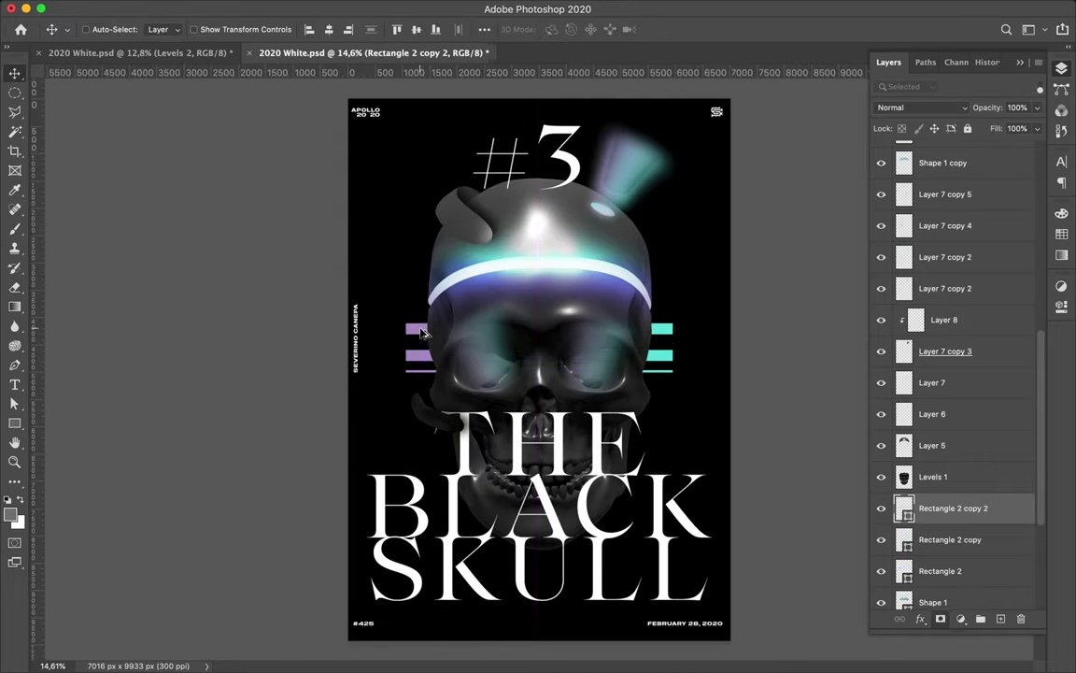
key("ctrl+alt+t")
left_click_drag(479, 370, 479, 350)
key("Return")
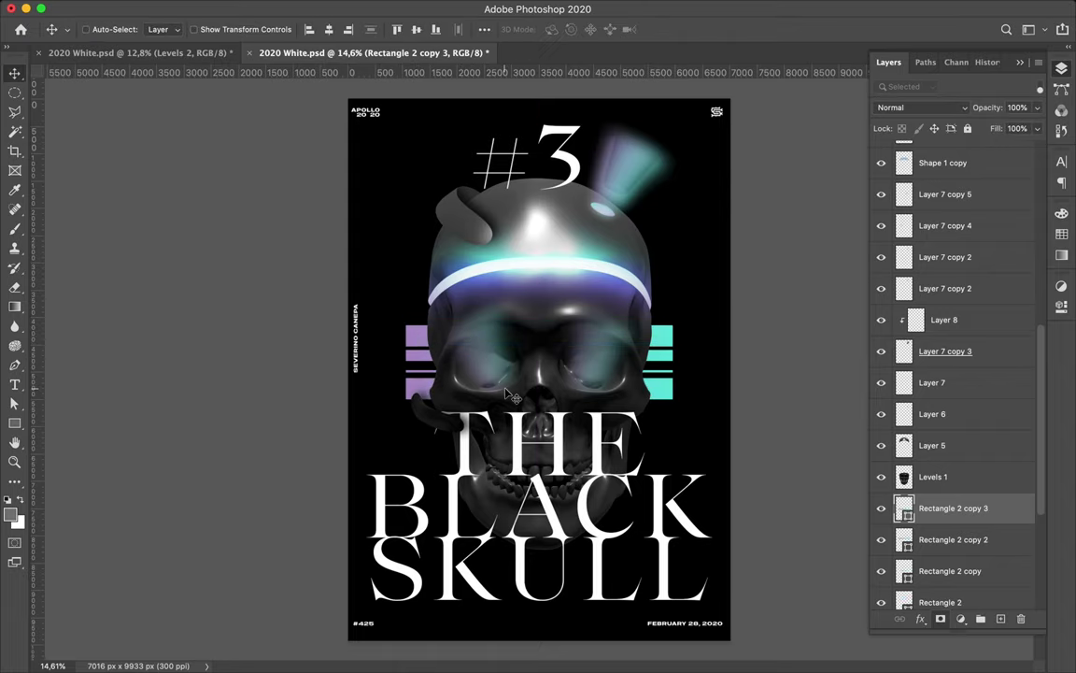
Add thin bar copies as extra stripes below the stacked bars.
scroll(537, 371, "up", 5)
key("ctrl+alt+t")
left_click_drag(539, 371, 540, 383)
key("Return")
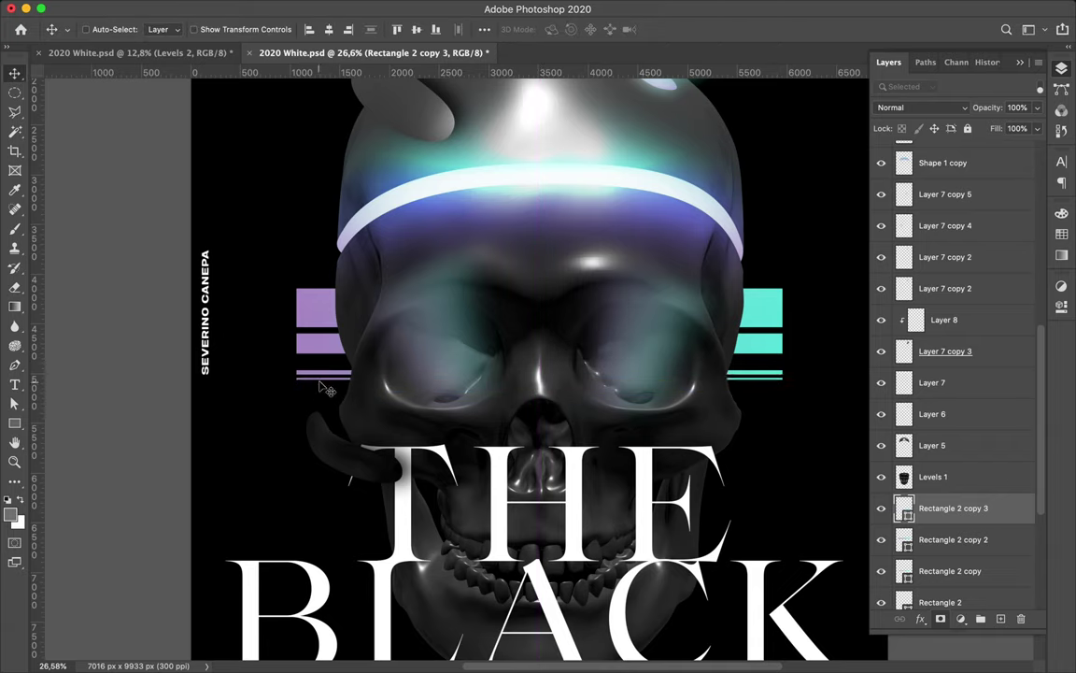
left_click_drag(322, 395, 322, 381, "alt")
key("t")
key("v")
key("ctrl+j")
Save the poster with the new gradient stripes.
scroll(295, 446, "down", 5)
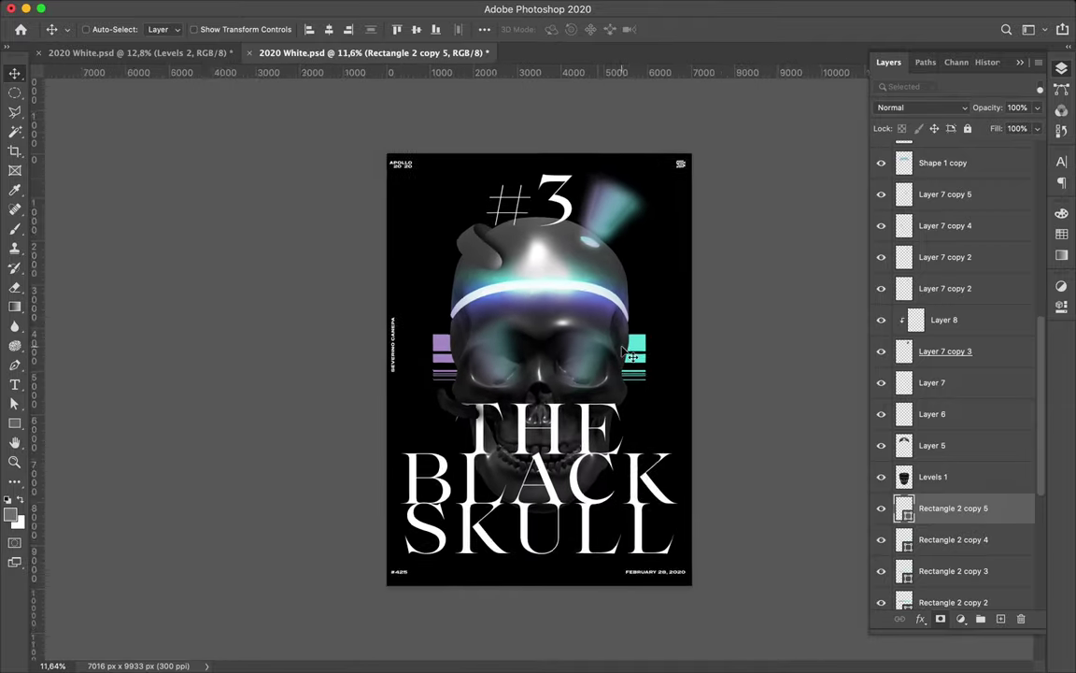
scroll(623, 353, "up", 3)
key("ctrl+s")
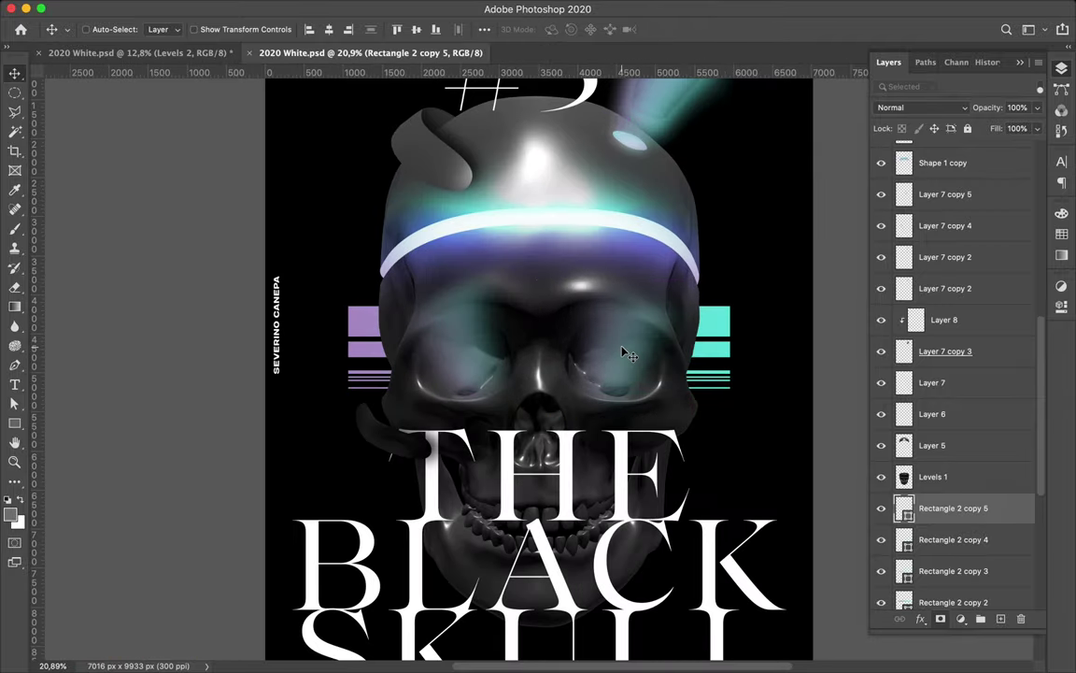